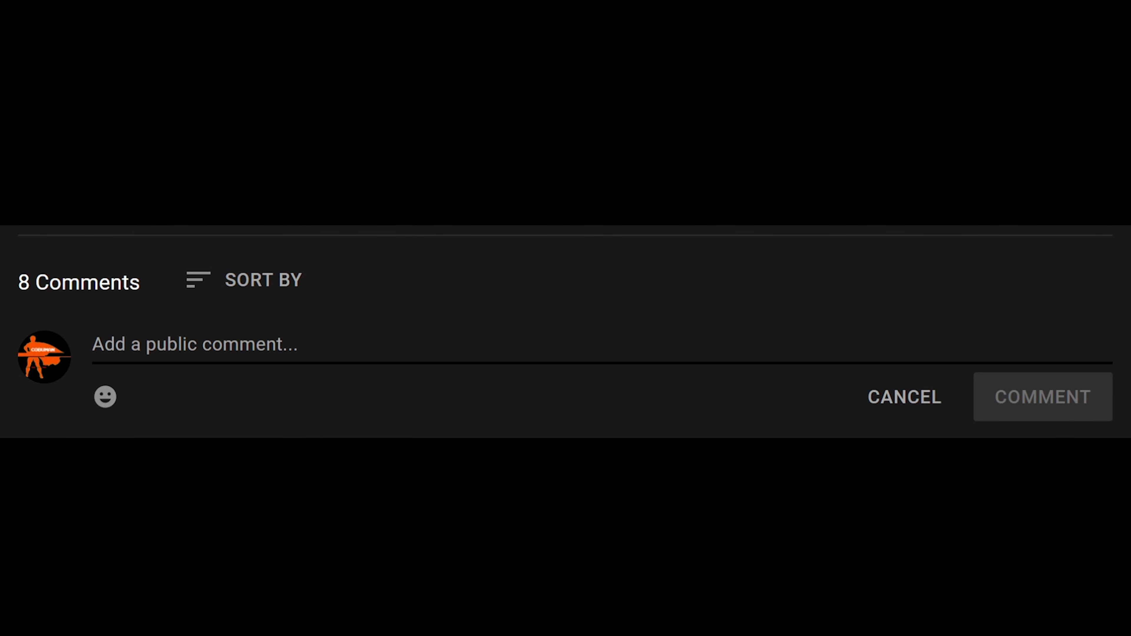
Step: Post the comment 'Present!' under the YouTube video
type("Present")
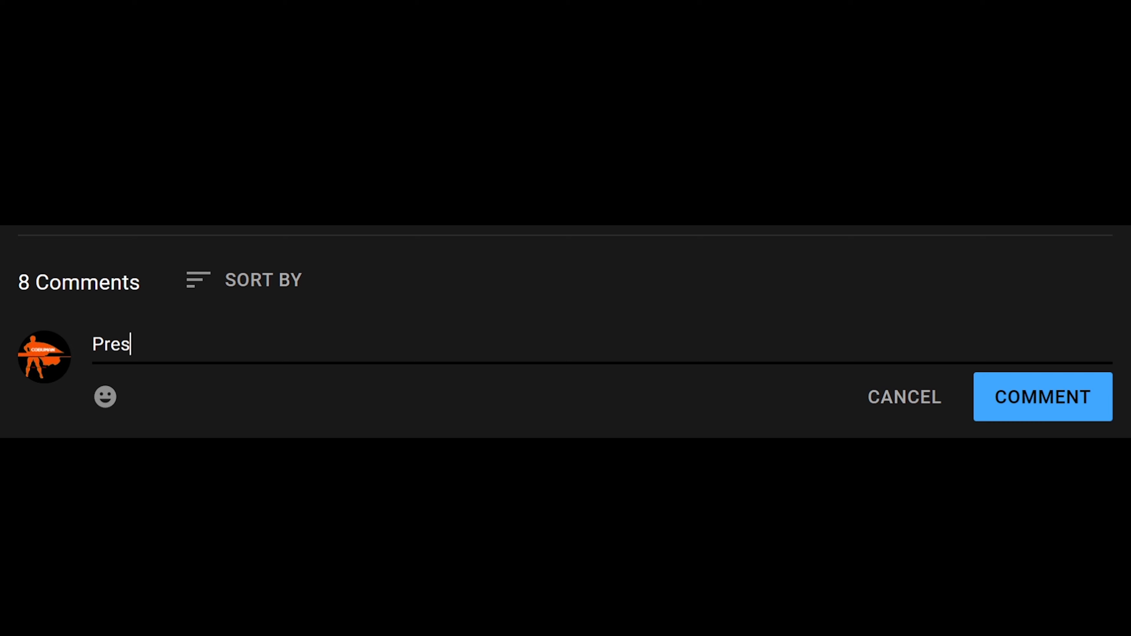
type("!")
left_click(1027, 403)
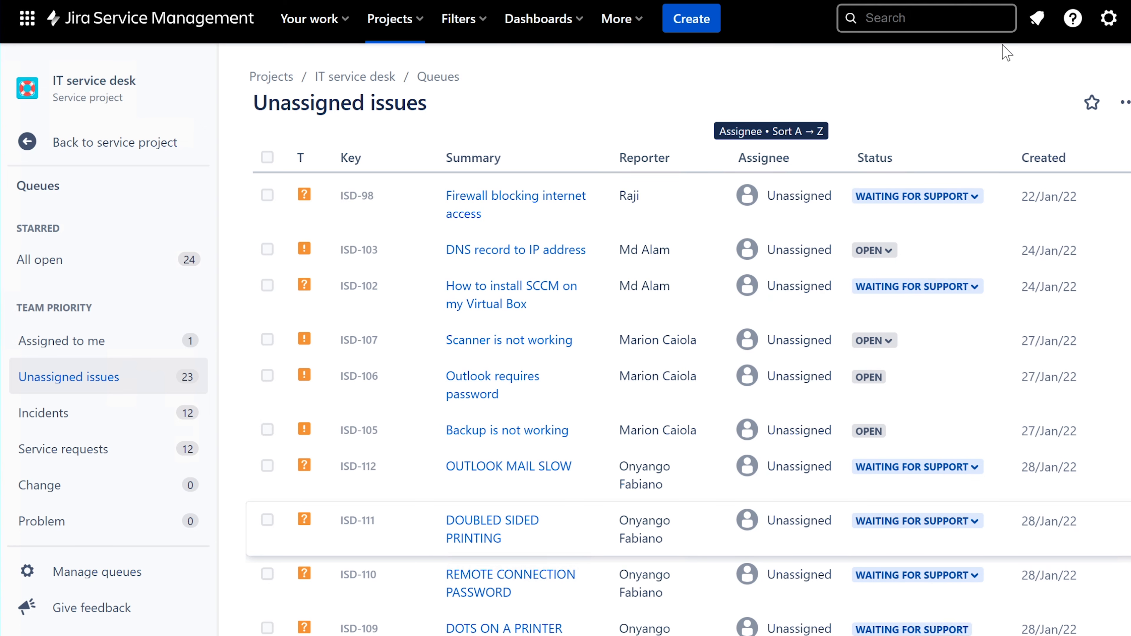
Step: Check the notifications, then show the Assigned to me queue containing ISD-108
left_click(1039, 23)
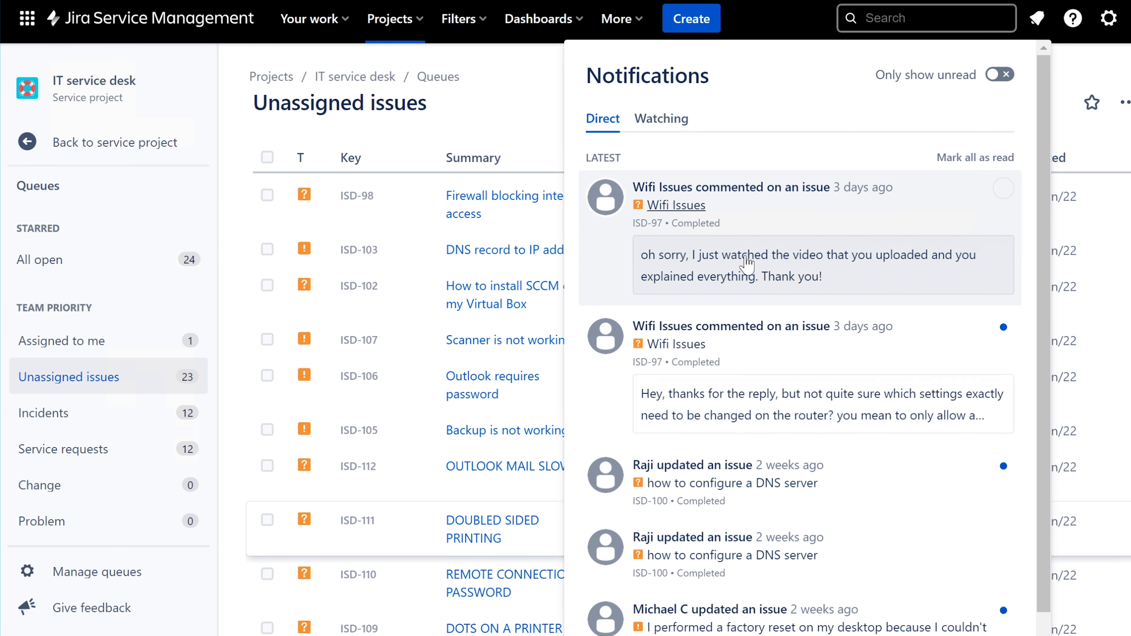
left_click(1036, 20)
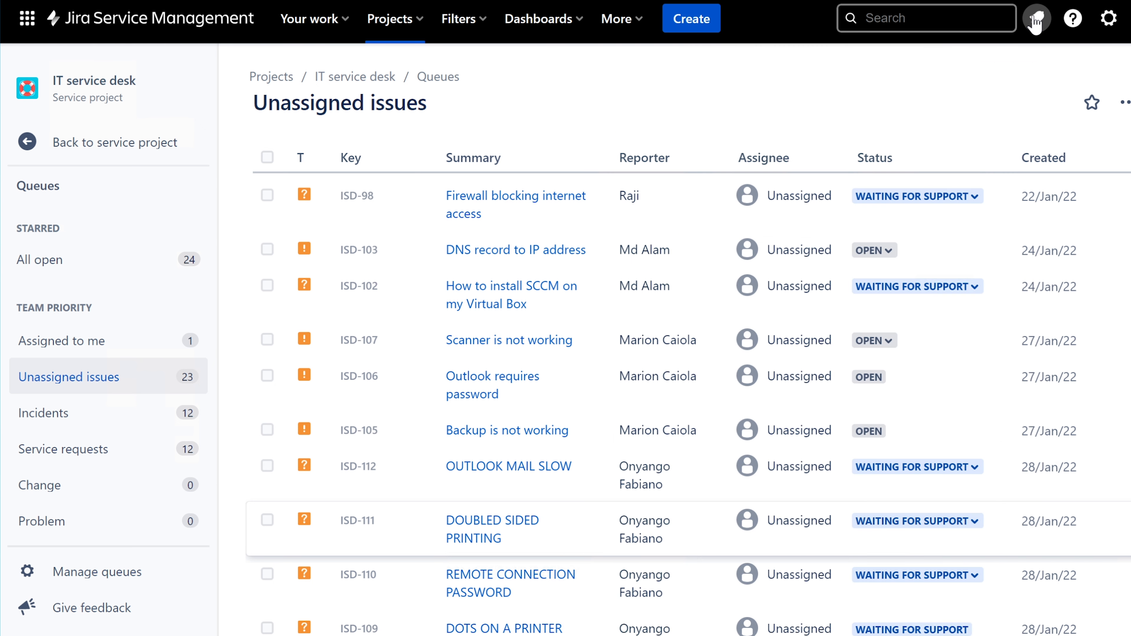
left_click(80, 352)
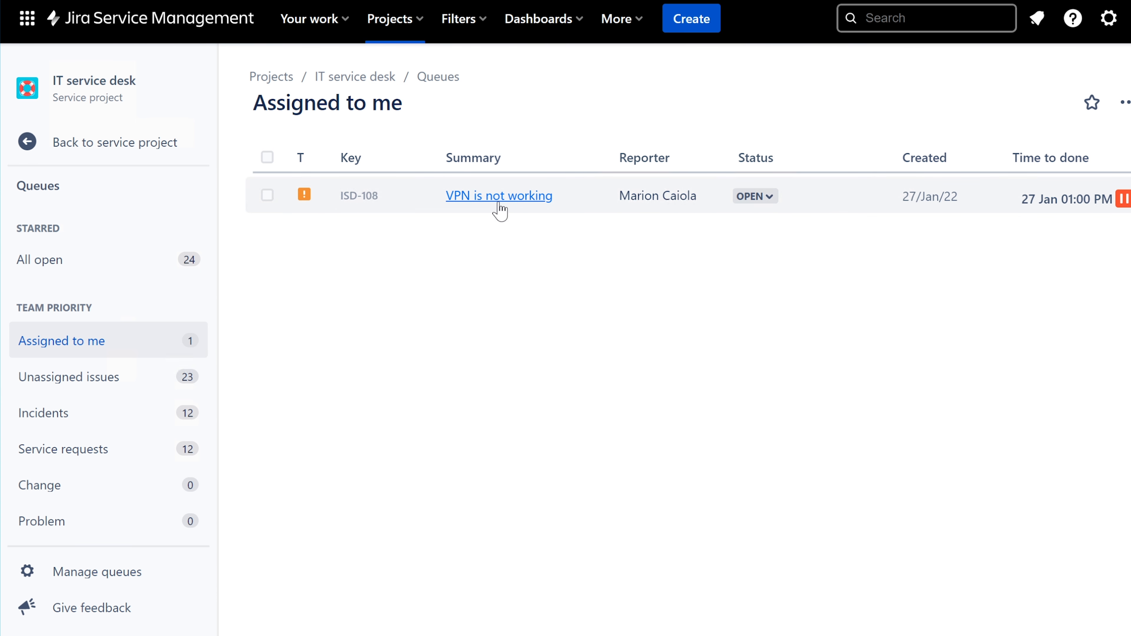
Step: Open ticket ISD-108 'VPN is not working' and bring its Activity section into view
left_click(513, 200)
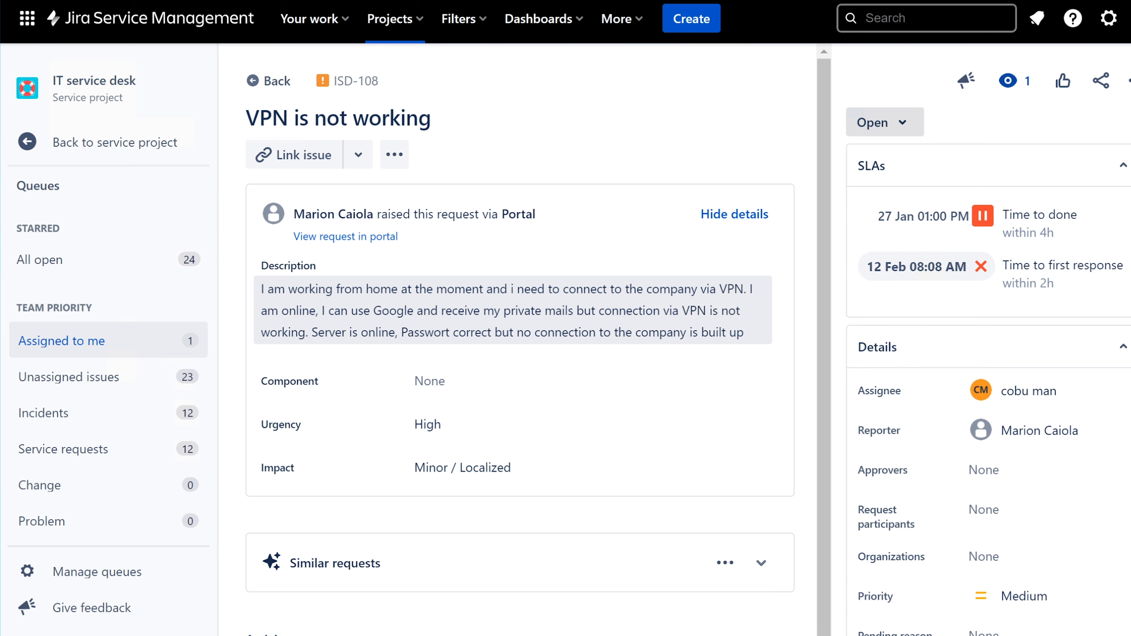
scroll(521, 455, "down", 2)
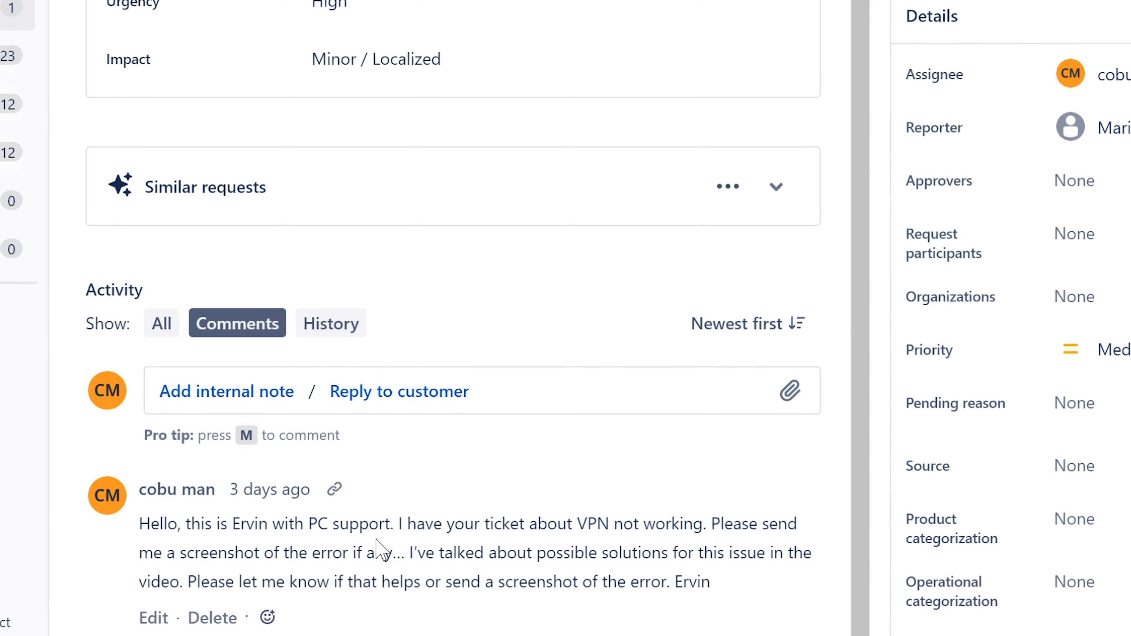
left_click_drag(104, 475, 416, 475)
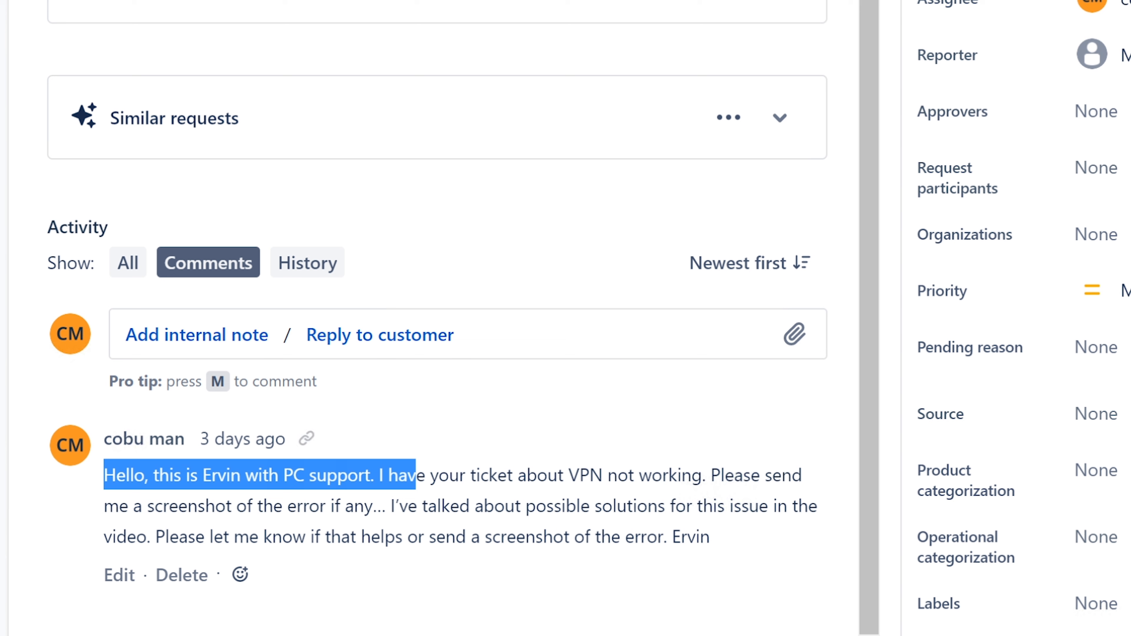
left_click_drag(374, 475, 603, 475)
left_click(734, 496)
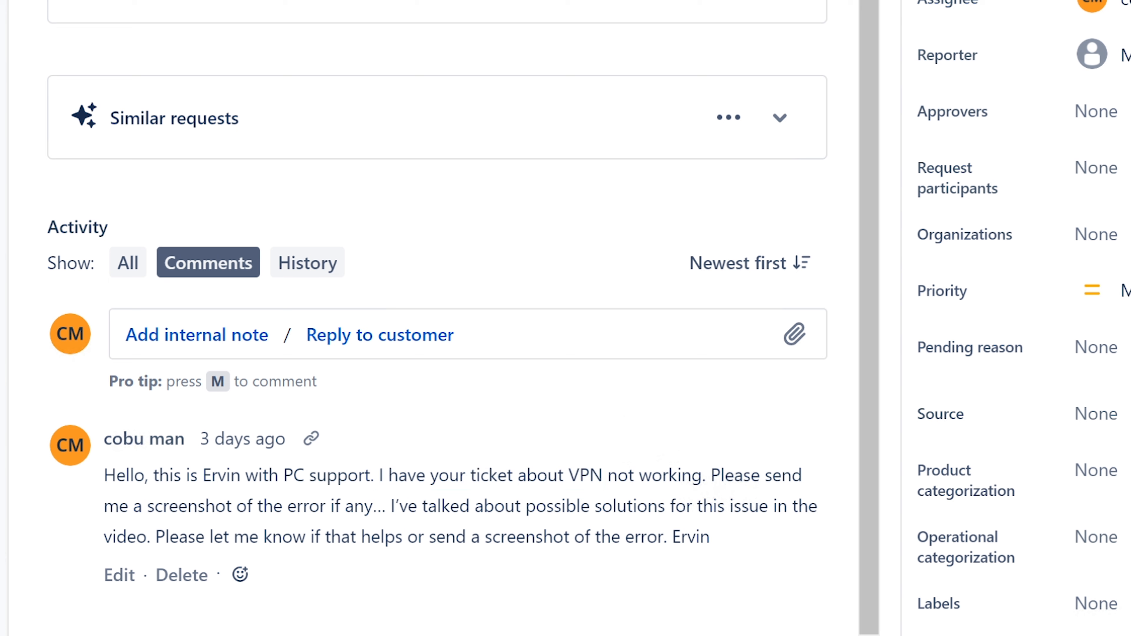
left_click_drag(711, 475, 777, 535)
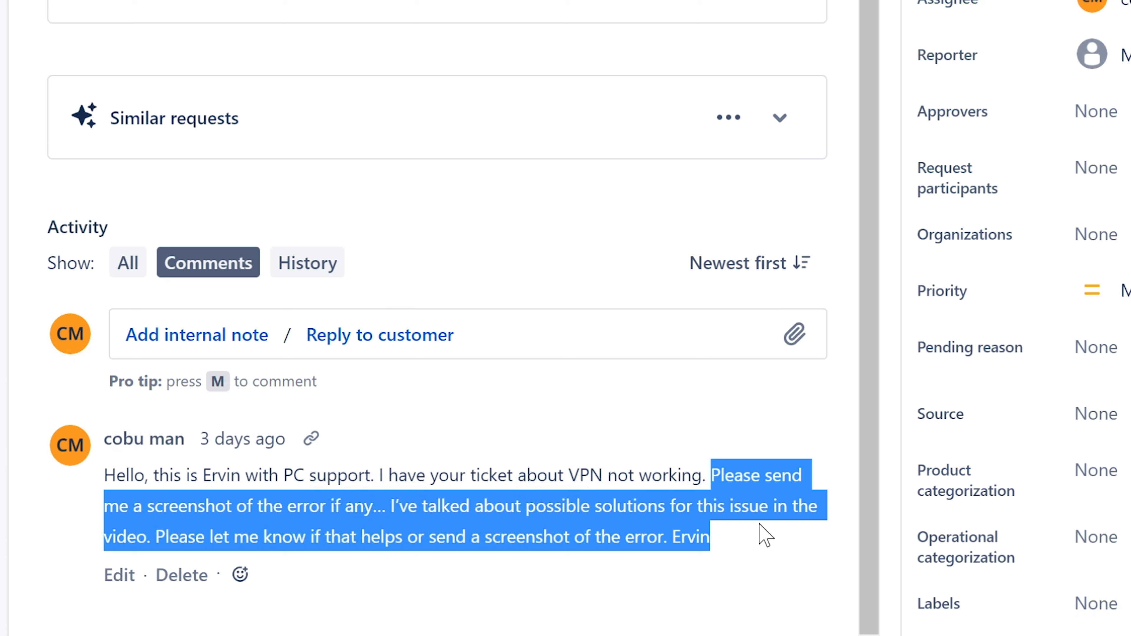
left_click(513, 593)
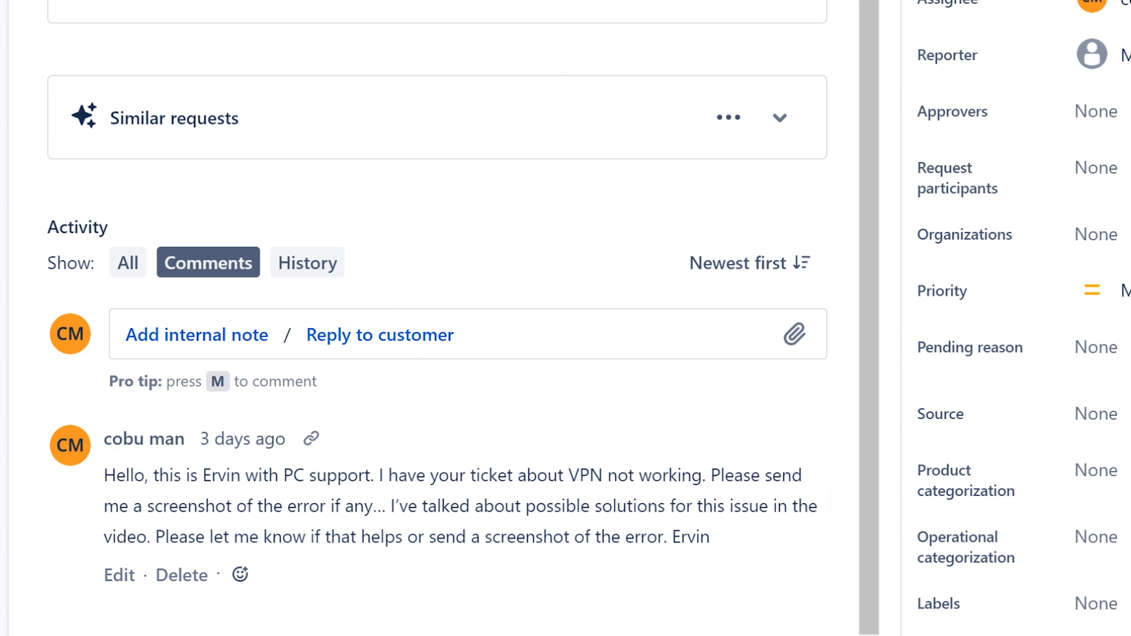
left_click_drag(142, 507, 386, 506)
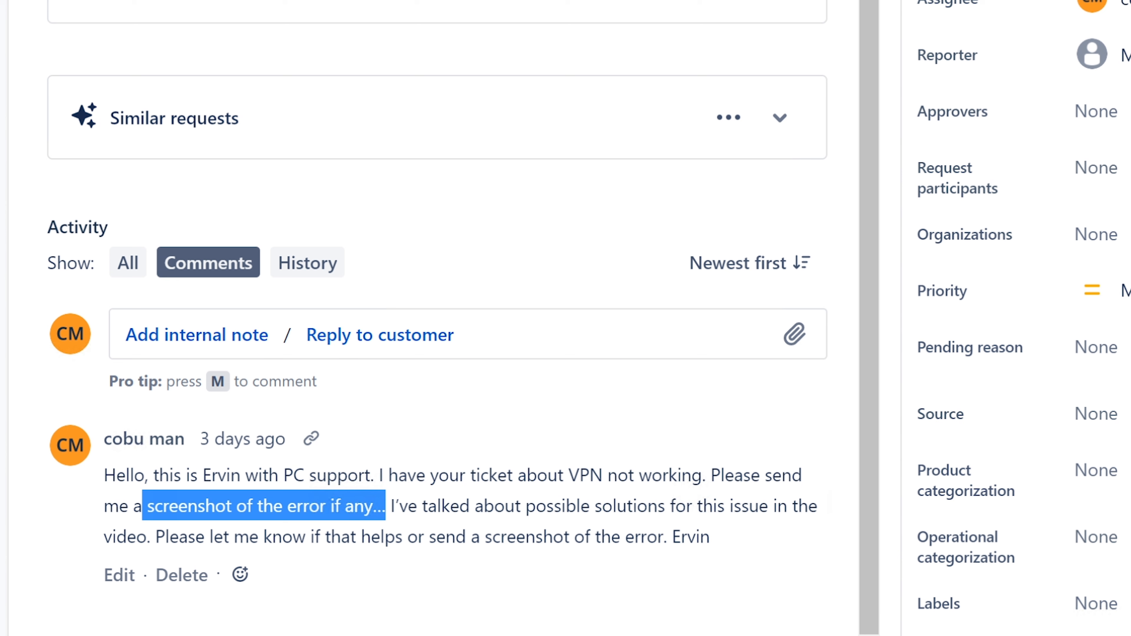
left_click(427, 510)
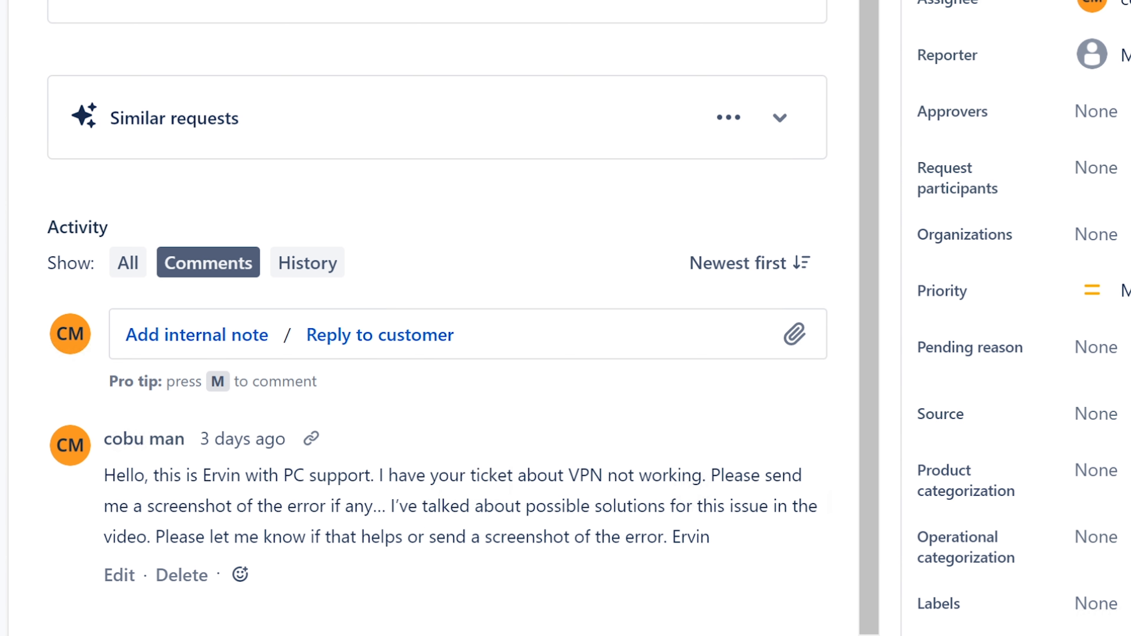
left_click_drag(385, 506, 148, 507)
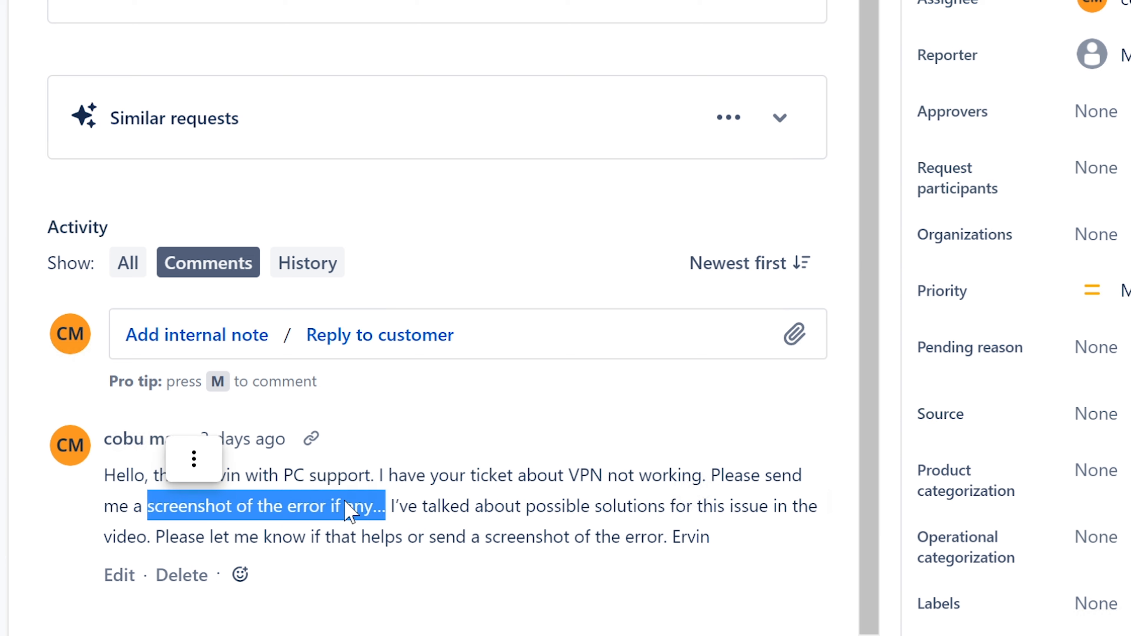
left_click(416, 513)
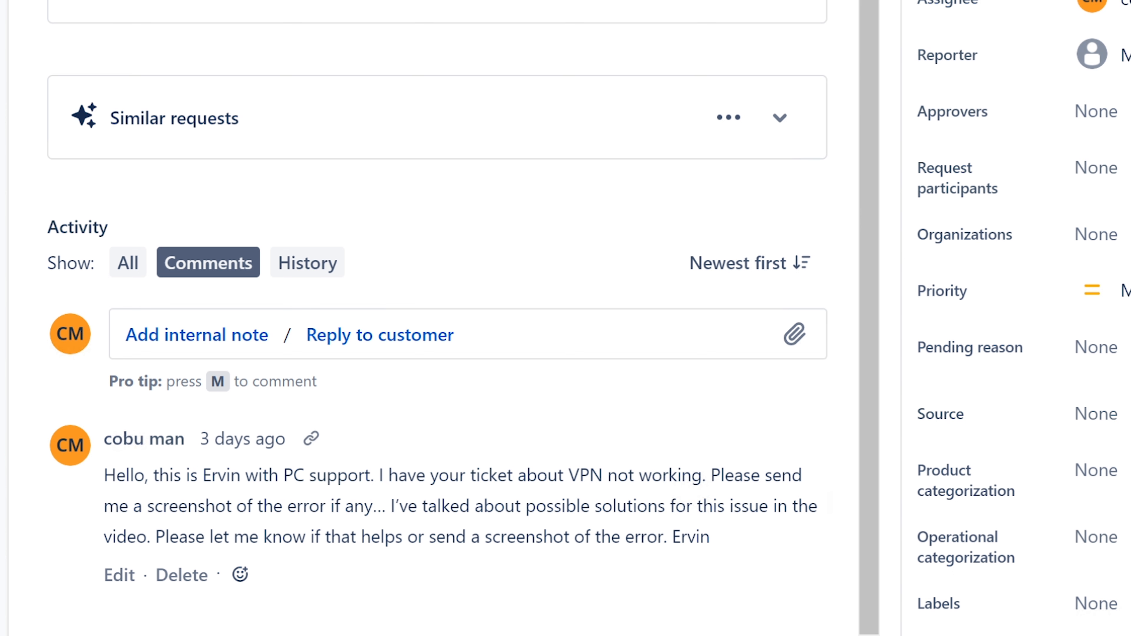
Step: Draft an internal note: 'Please let me know if you still need assitance with this issue'
scroll(554, 535, "up", 3)
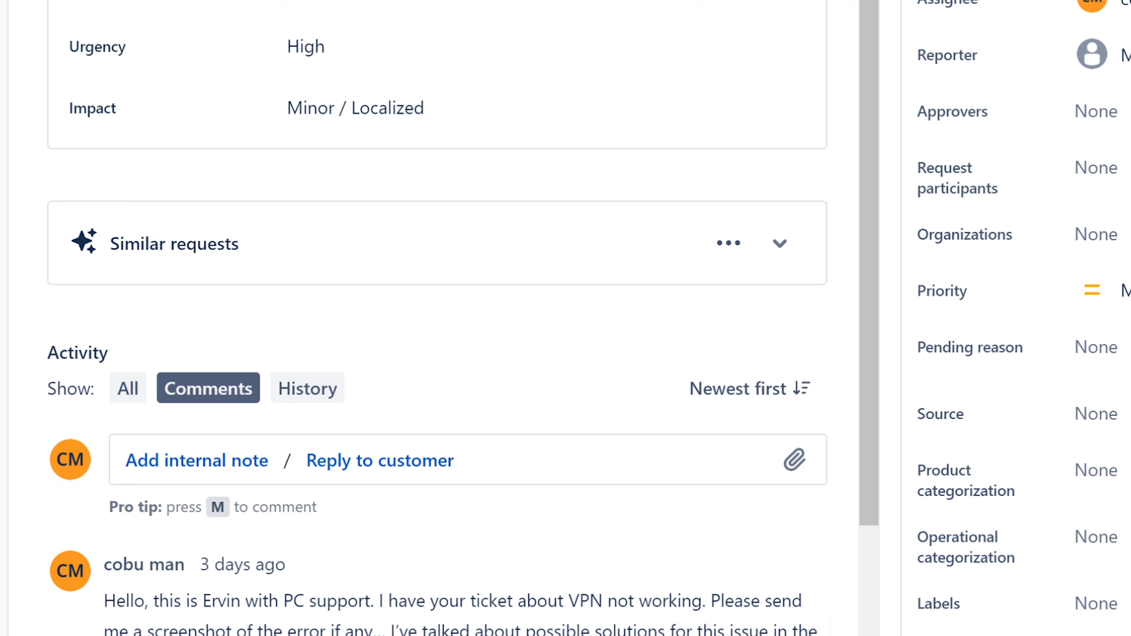
scroll(848, 22, "down", 3)
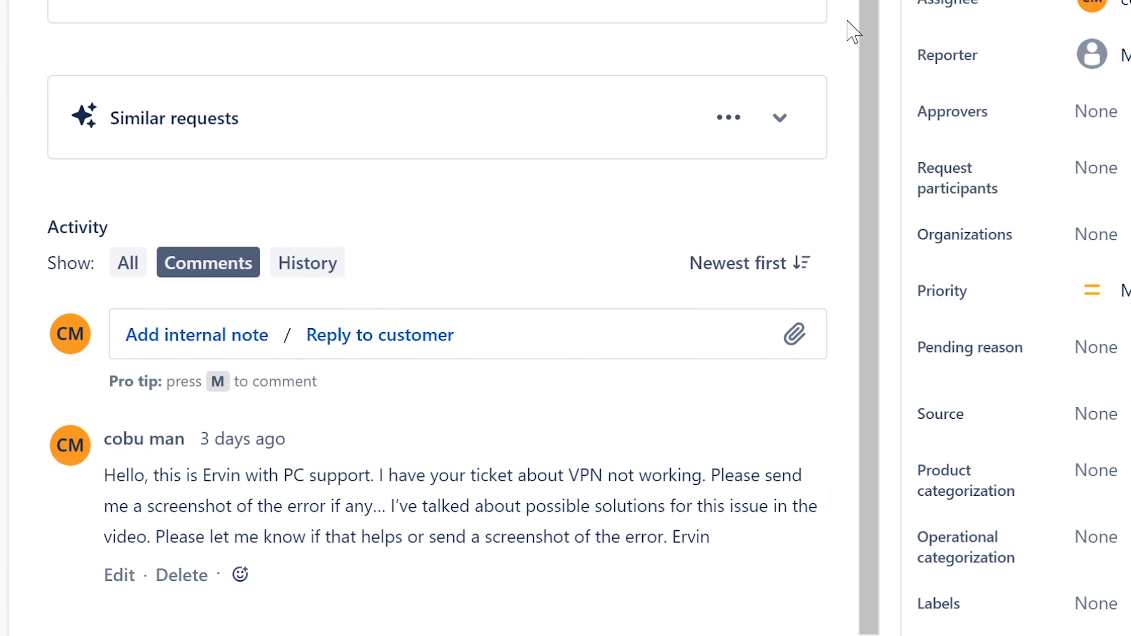
left_click(207, 341)
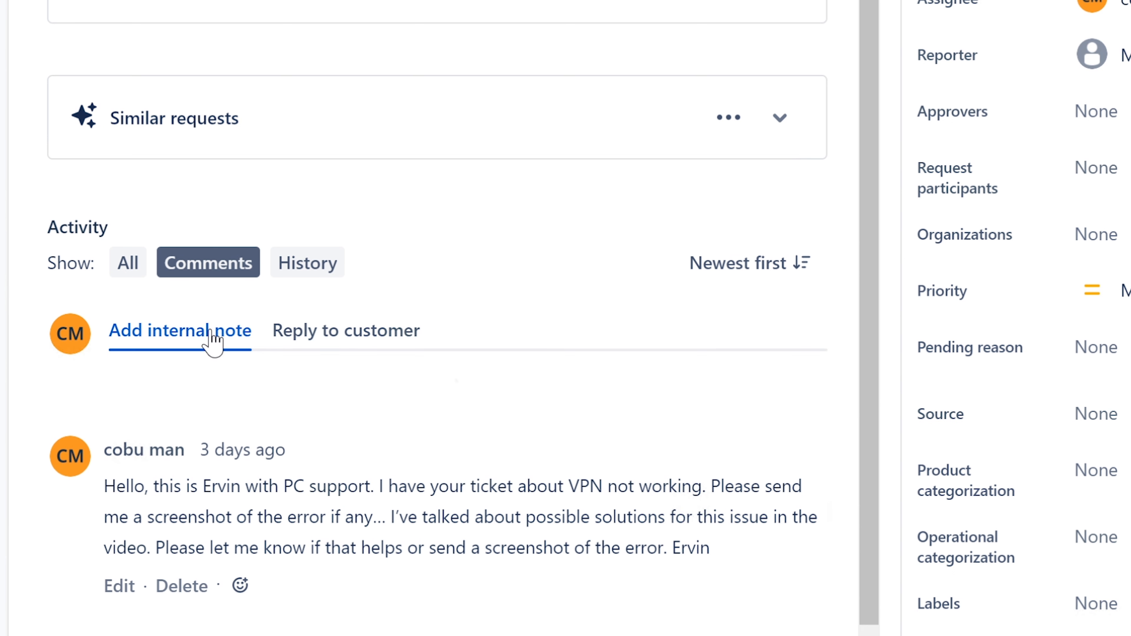
left_click_drag(871, 144, 849, 321)
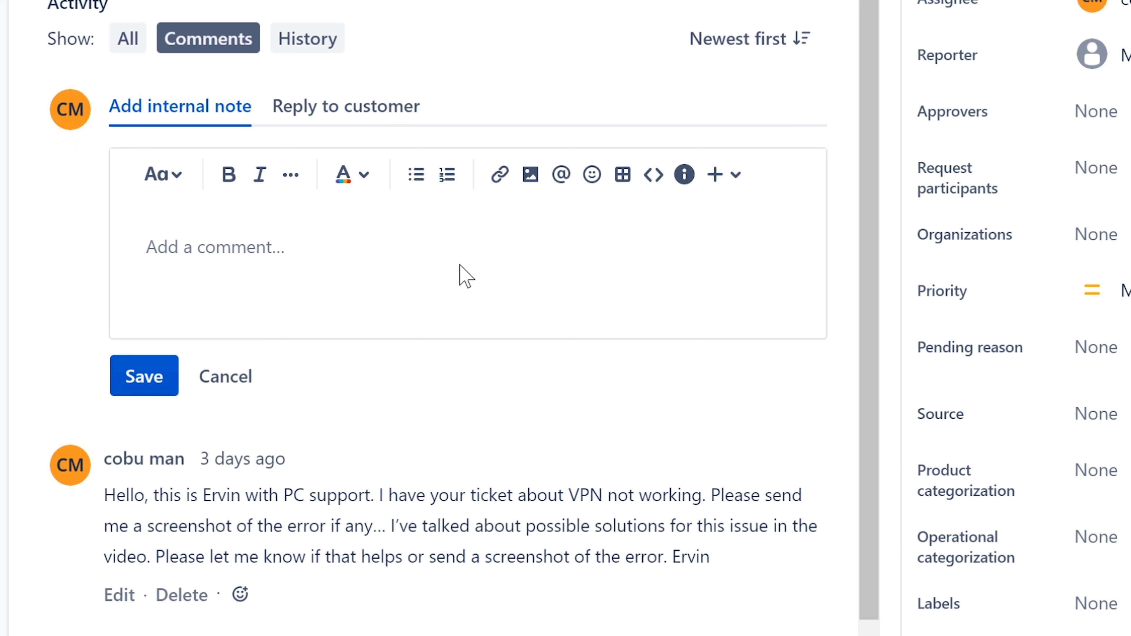
type("Ple")
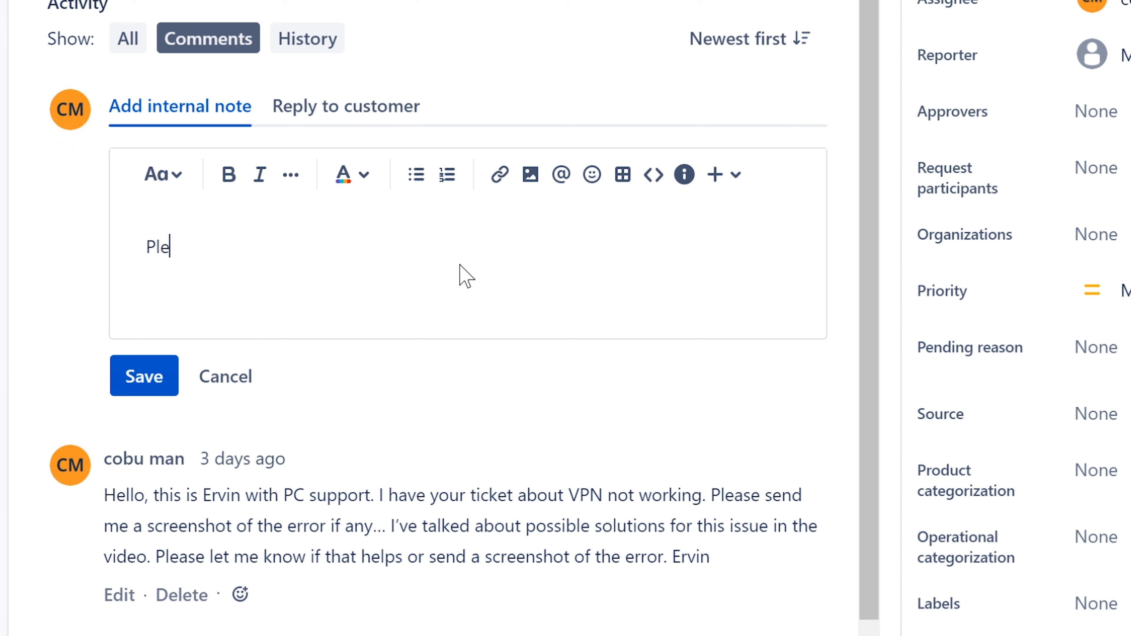
type("ase loe")
key("BackSpace")
key("BackSpace")
type("et me know")
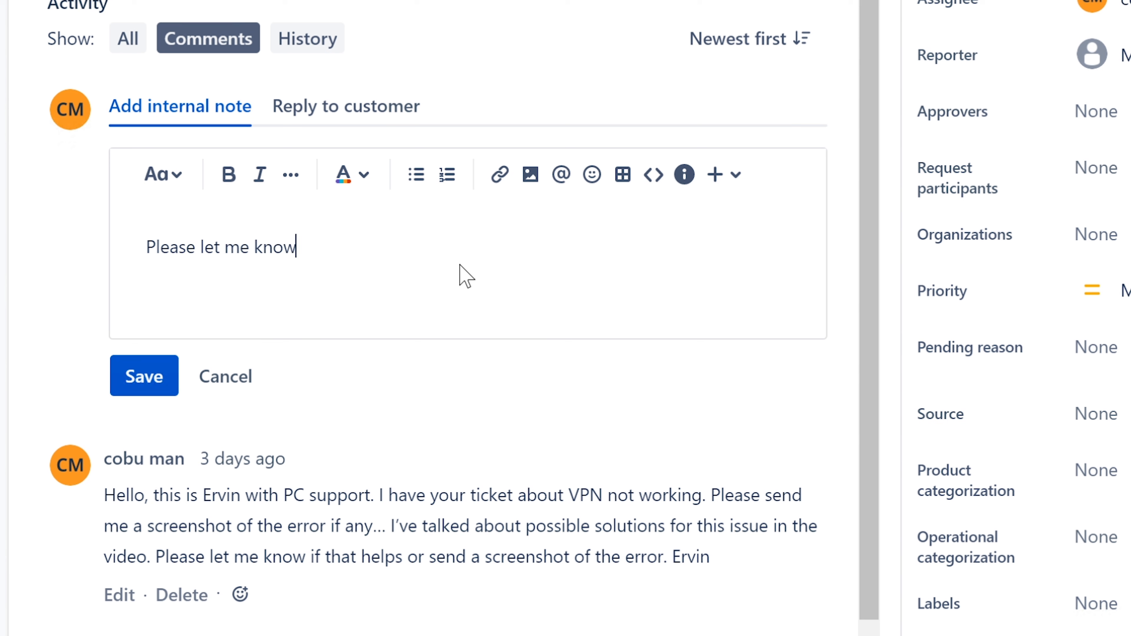
type(" if you still need assi")
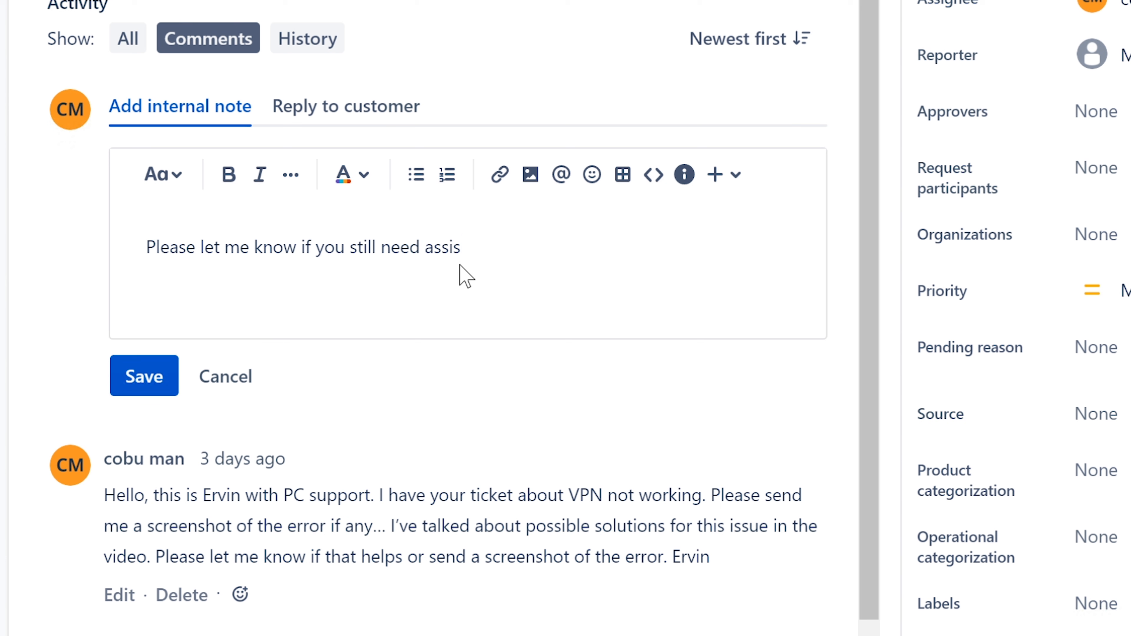
type("tance wi t")
key("BackSpace")
key("BackSpace")
type("t")
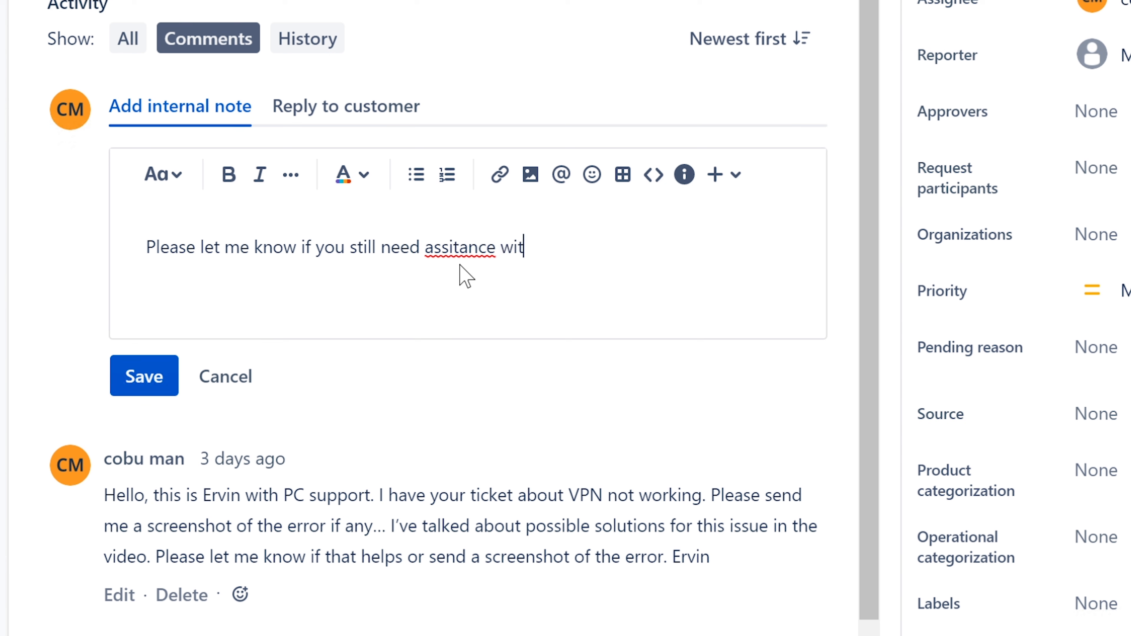
type("h this issue")
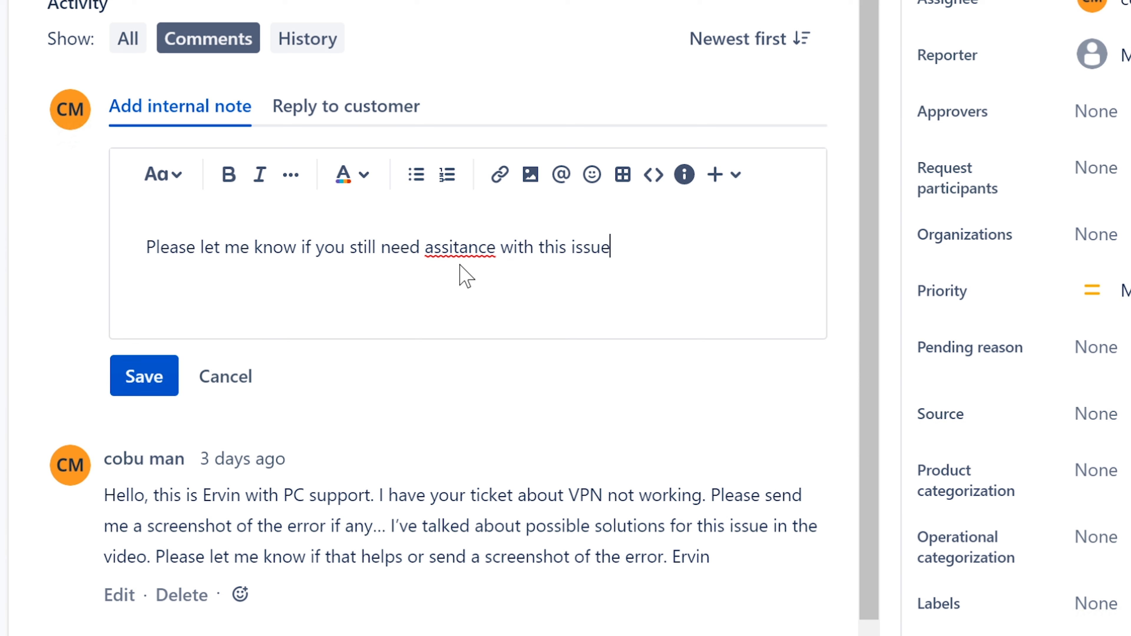
Step: Correct 'assitance' to 'assistance' using the spelling suggestion and end the sentence with a period
right_click(467, 247)
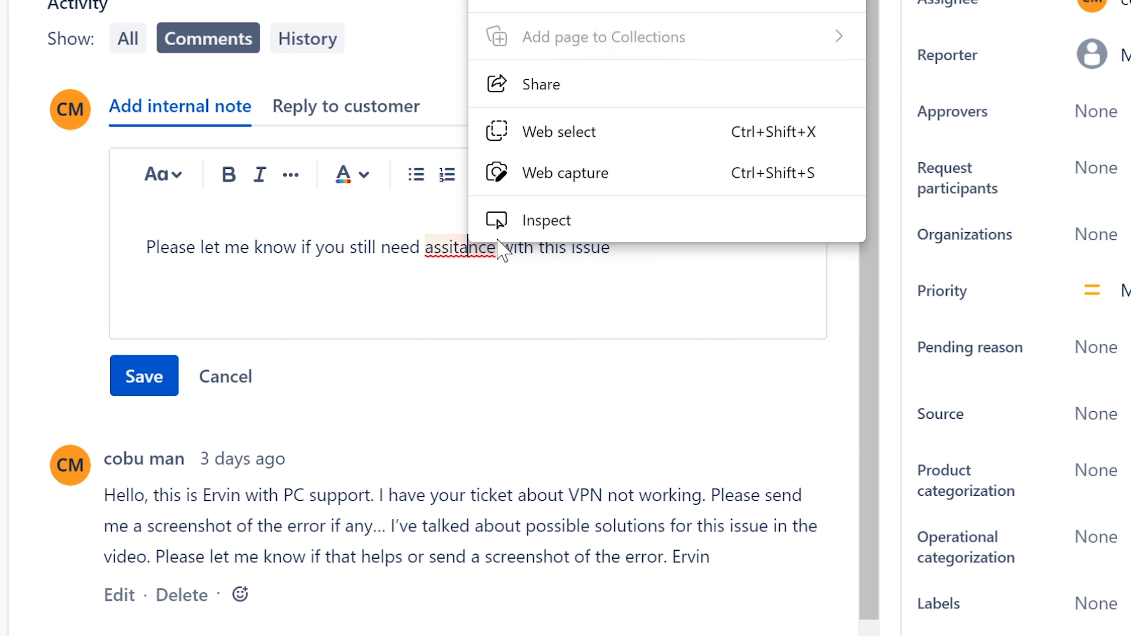
left_click(459, 248)
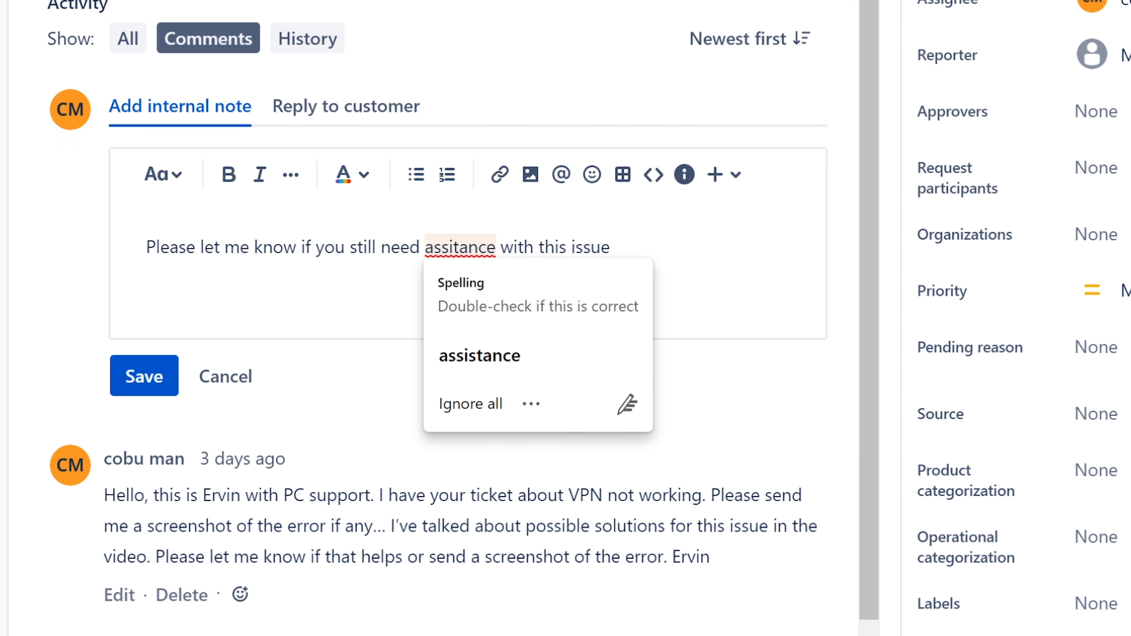
left_click(484, 352)
left_click(620, 248)
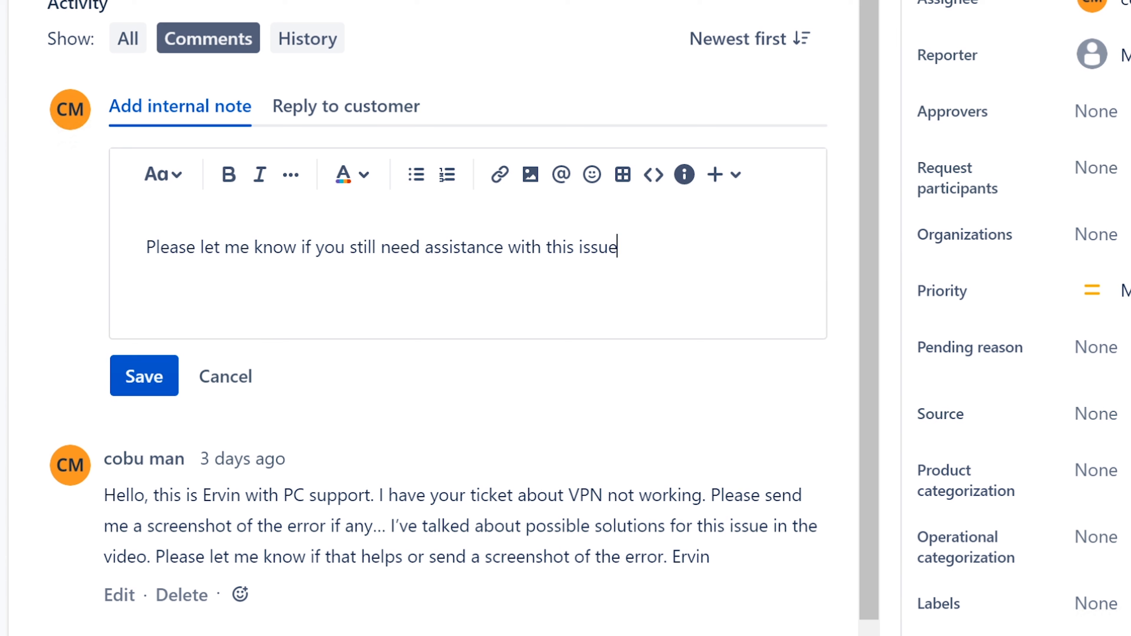
type(".")
Step: Sign the message with the agent's name, move it into a customer reply, and save
type("Ervin")
left_click_drag(664, 247, 139, 246)
key("ctrl+c")
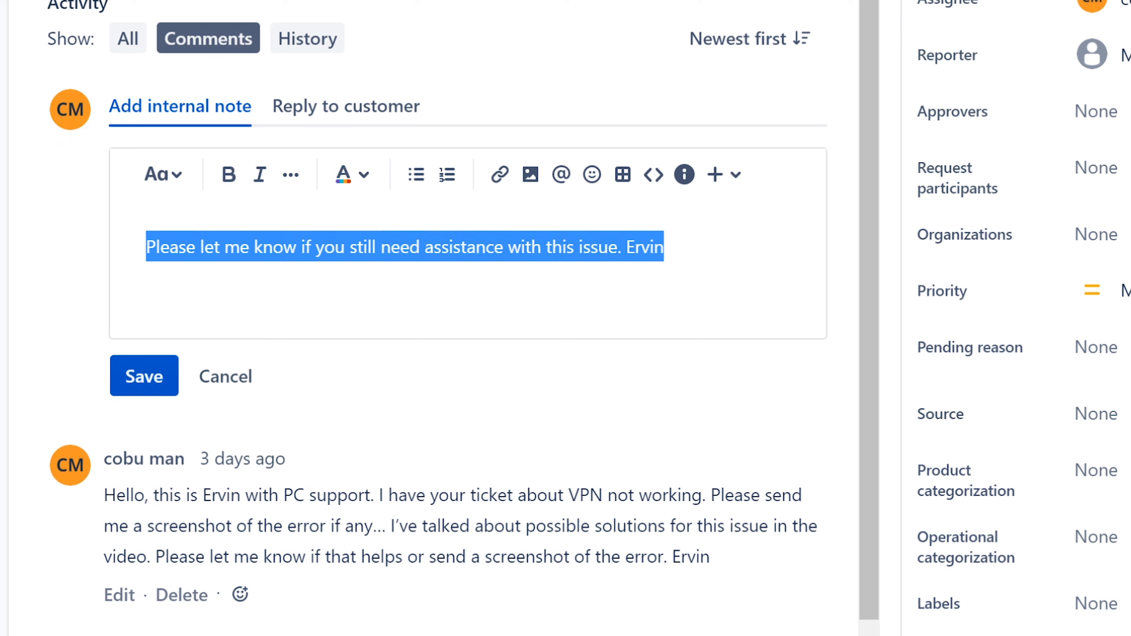
right_click(182, 241)
left_click(312, 1)
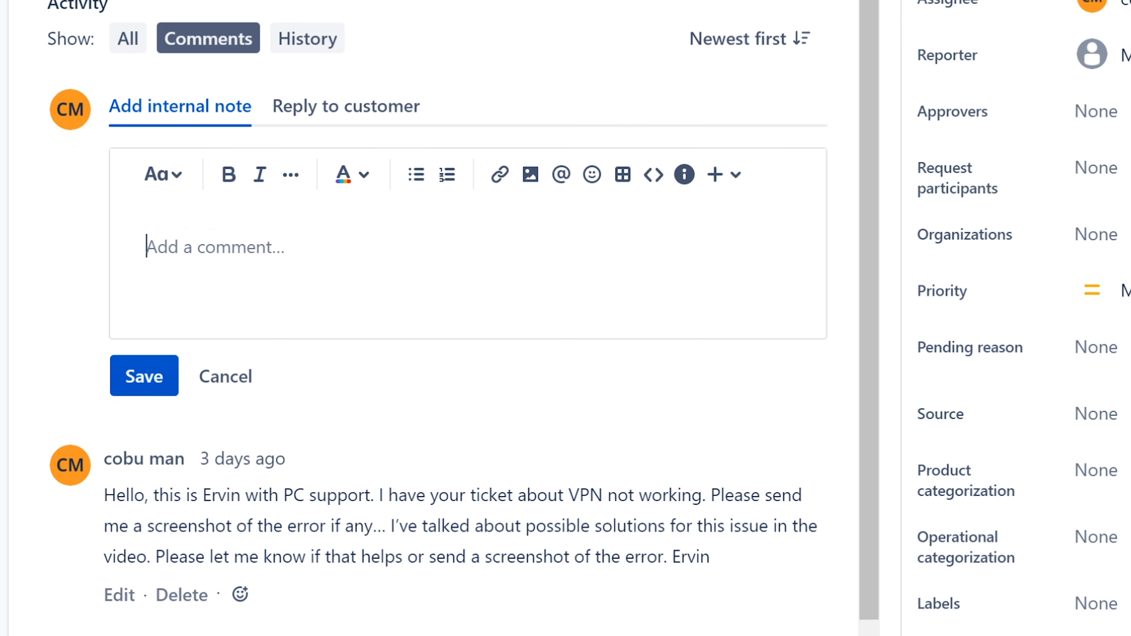
left_click(318, 111)
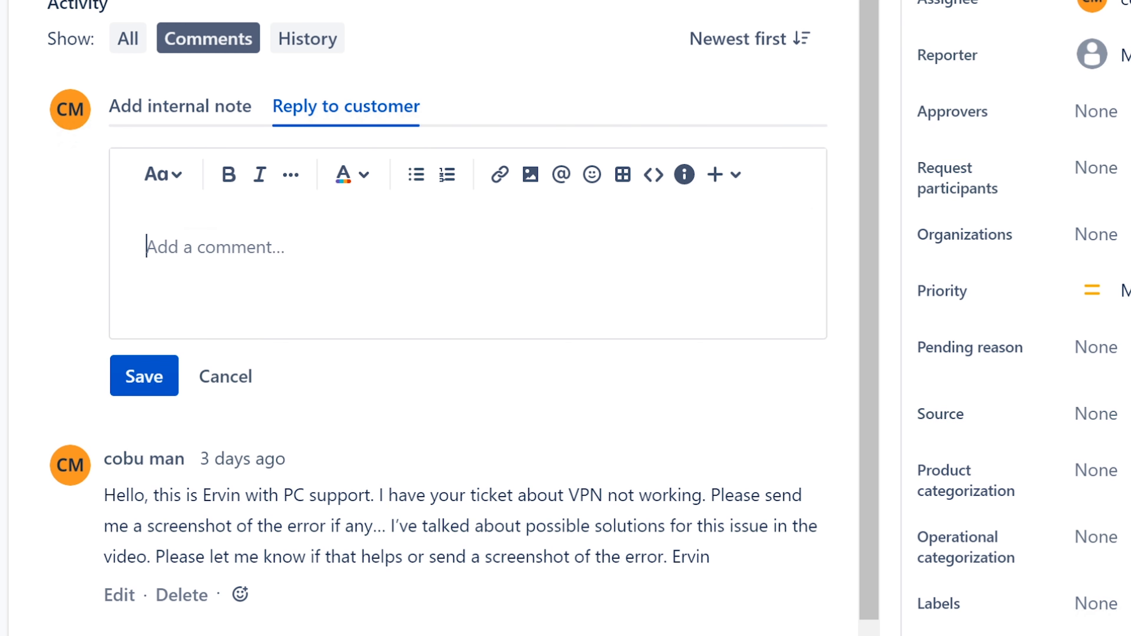
key("ctrl+v")
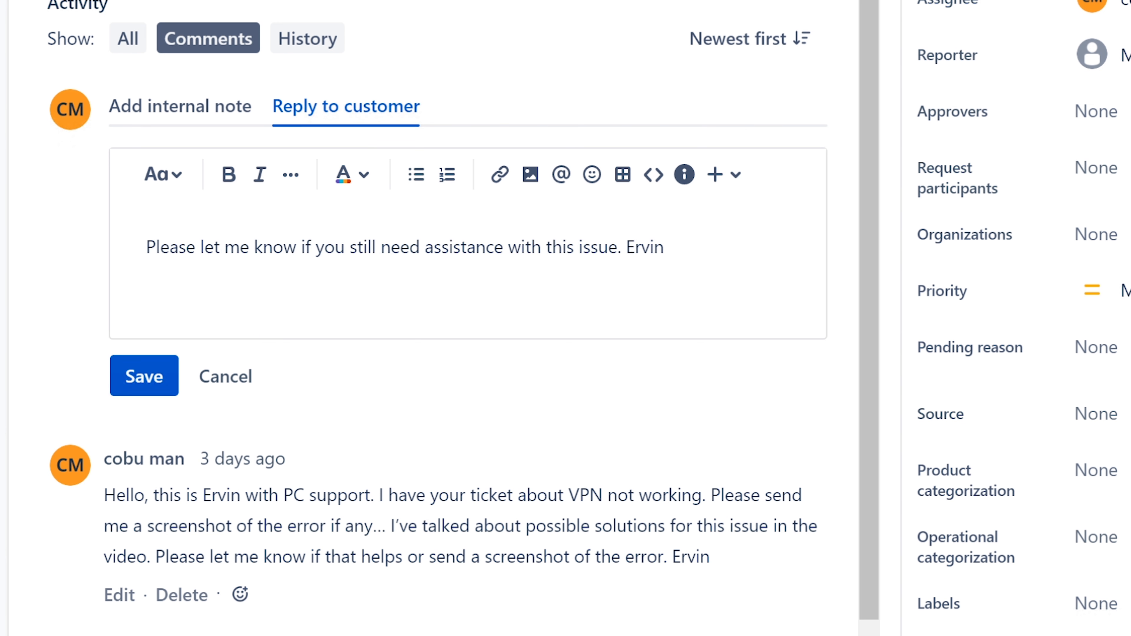
left_click(140, 381)
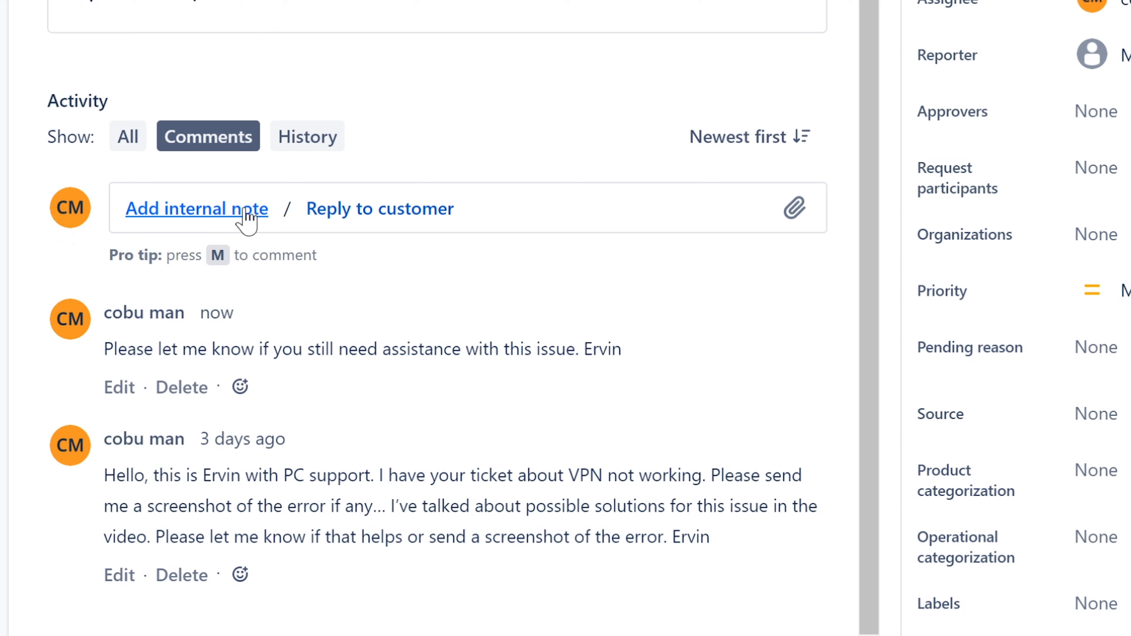
left_click_drag(872, 197, 859, 75)
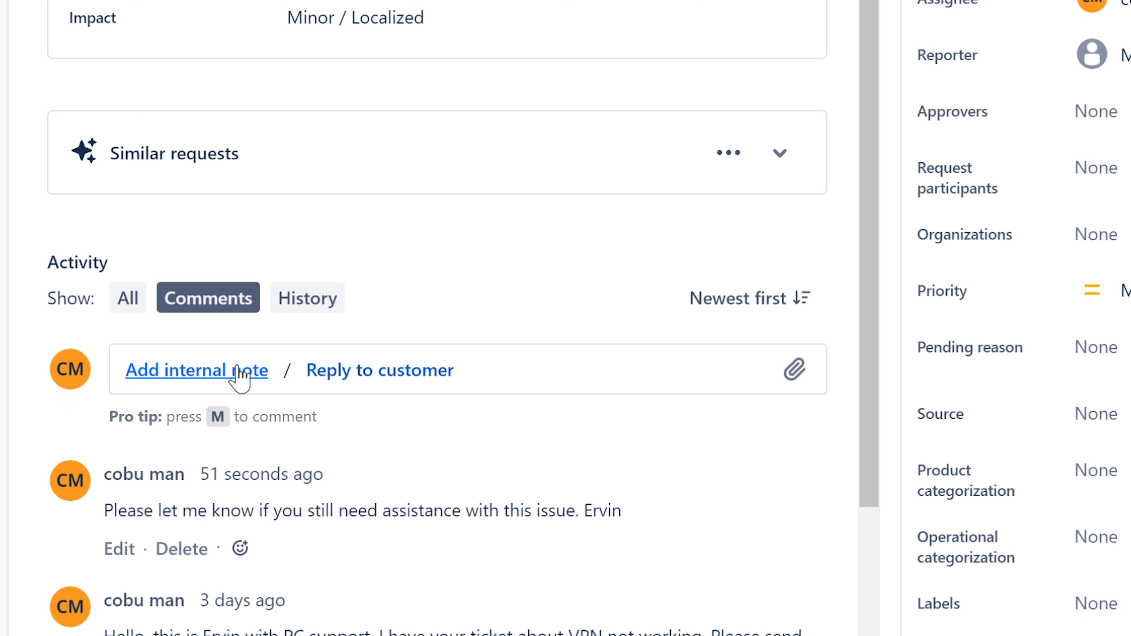
Step: Start a new internal note on ISD-108 reading 'Closing ticket'
left_click(240, 377)
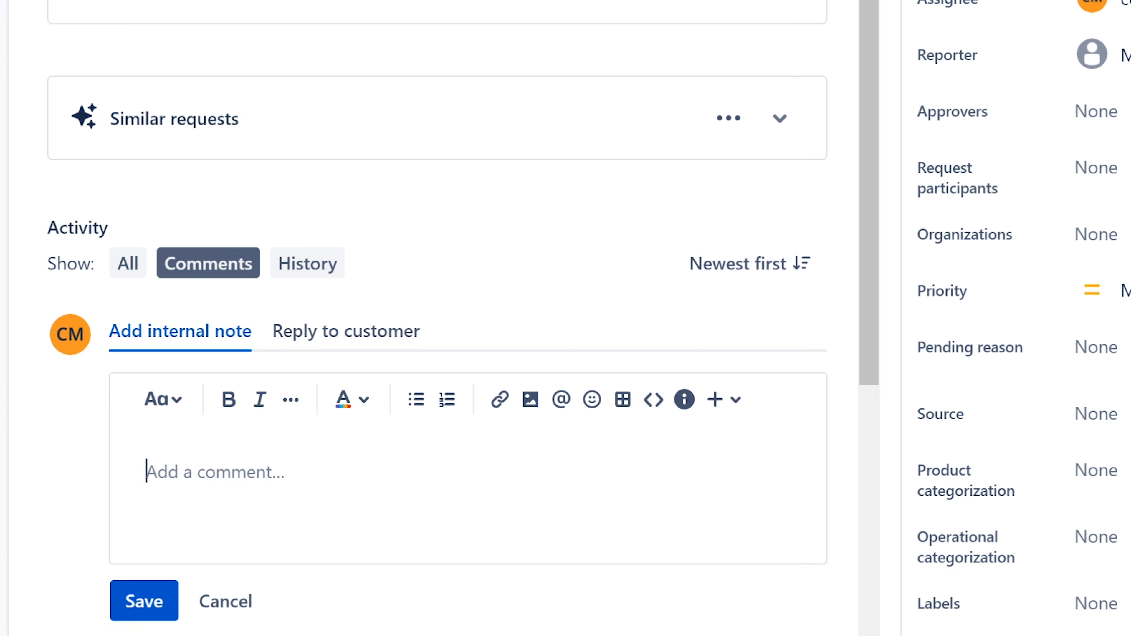
type("Clsoing")
key("BackSpace")
key("BackSpace")
key("BackSpace")
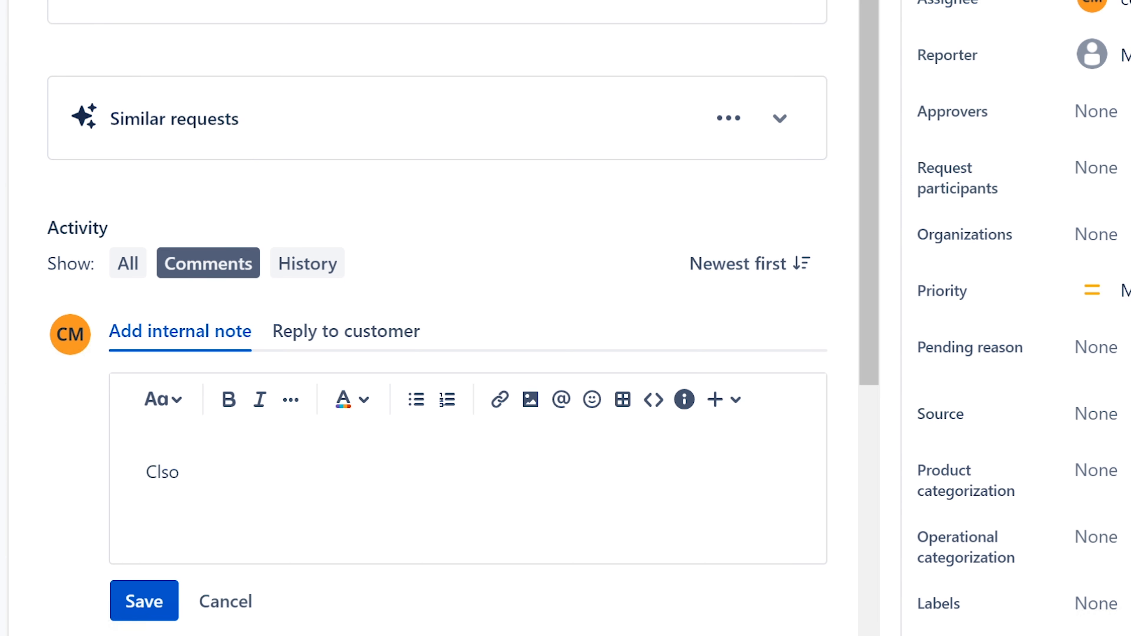
key("BackSpace")
key("BackSpace")
key("BackSpace")
type("losing ticket")
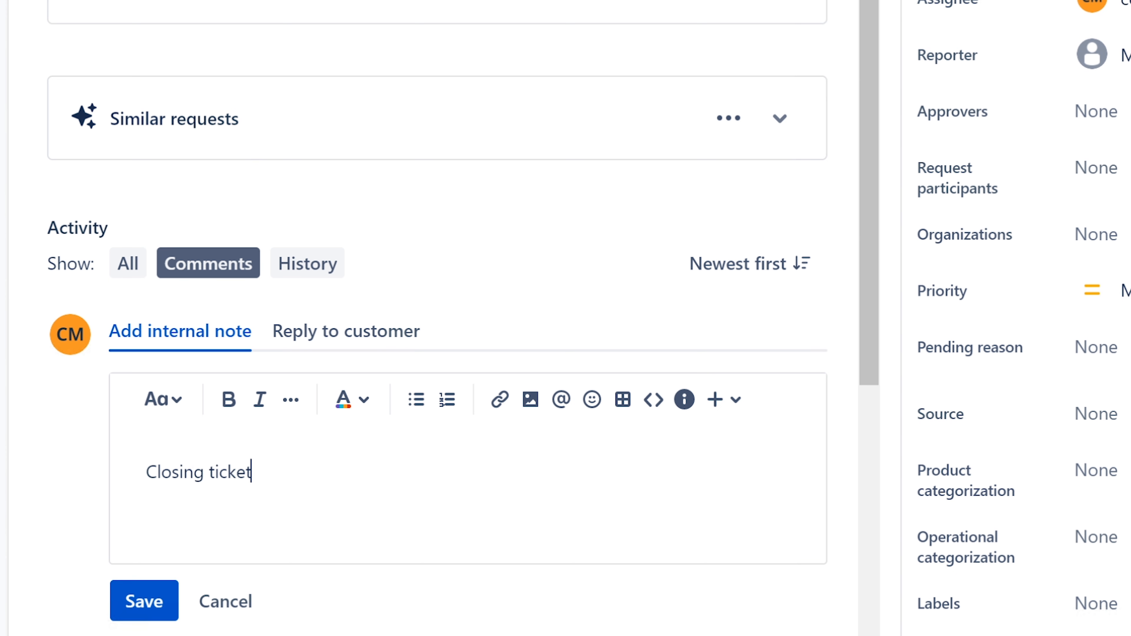
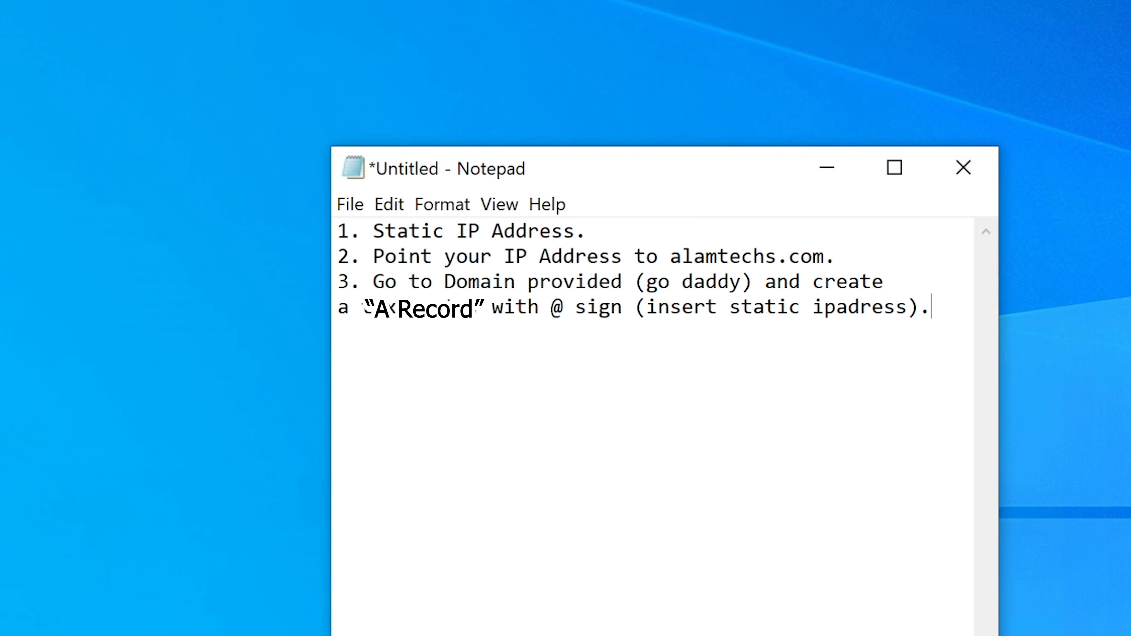
Step: Review the Notepad notes and insert ' undre DNS' after 'provided' in step 3
key("Return")
key("Return")
left_click_drag(671, 256, 824, 257)
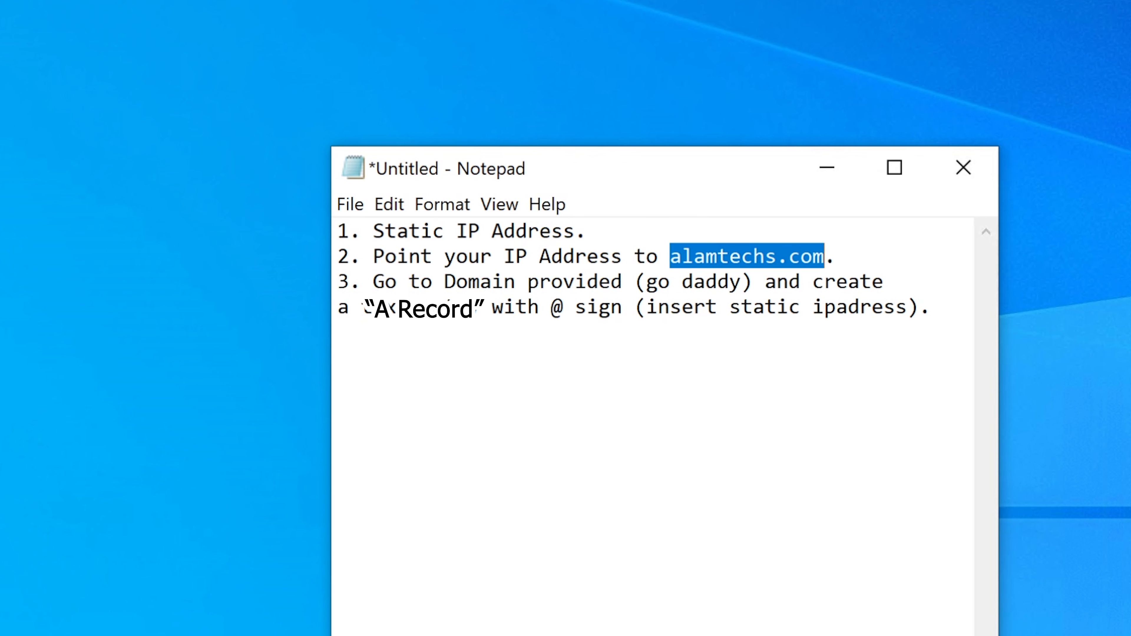
left_click(837, 257)
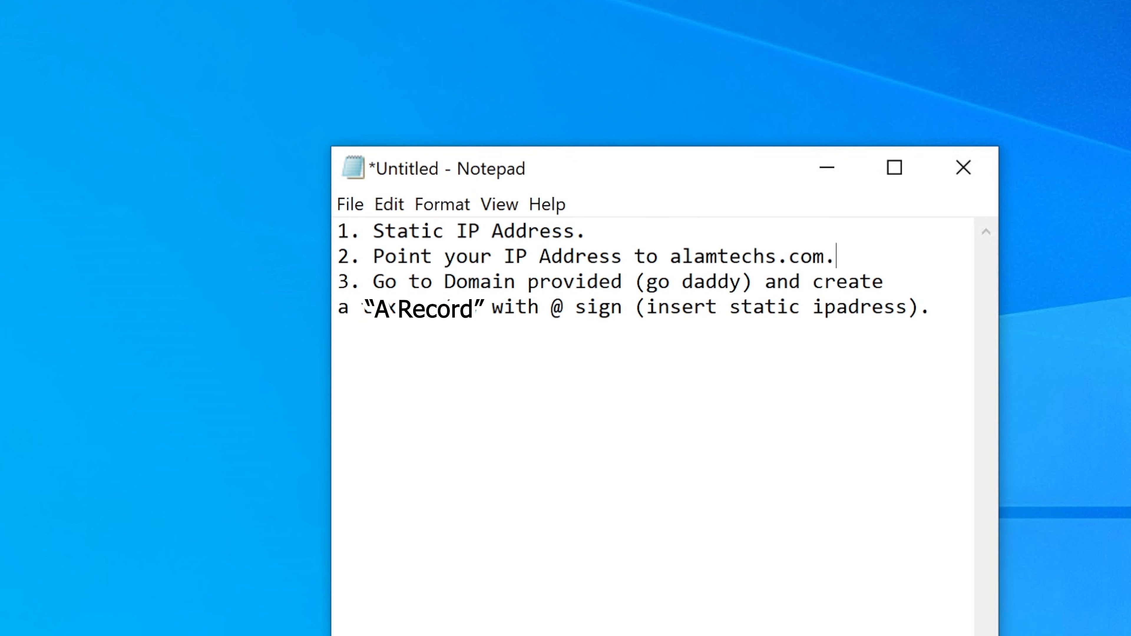
left_click_drag(373, 281, 610, 282)
left_click_drag(813, 282, 564, 307)
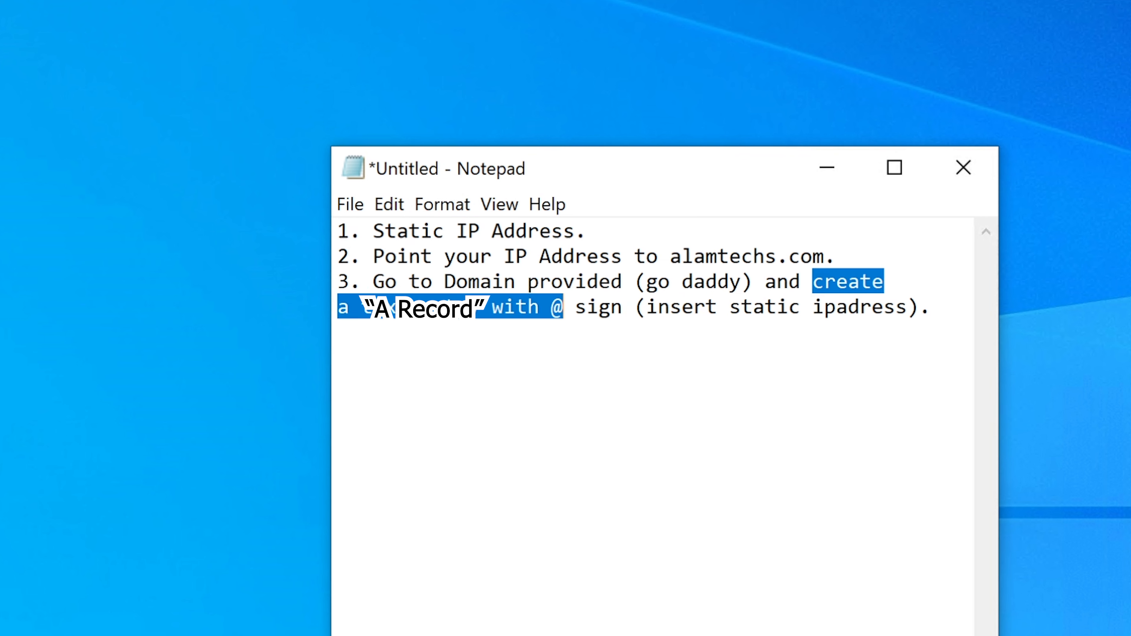
left_click(623, 307)
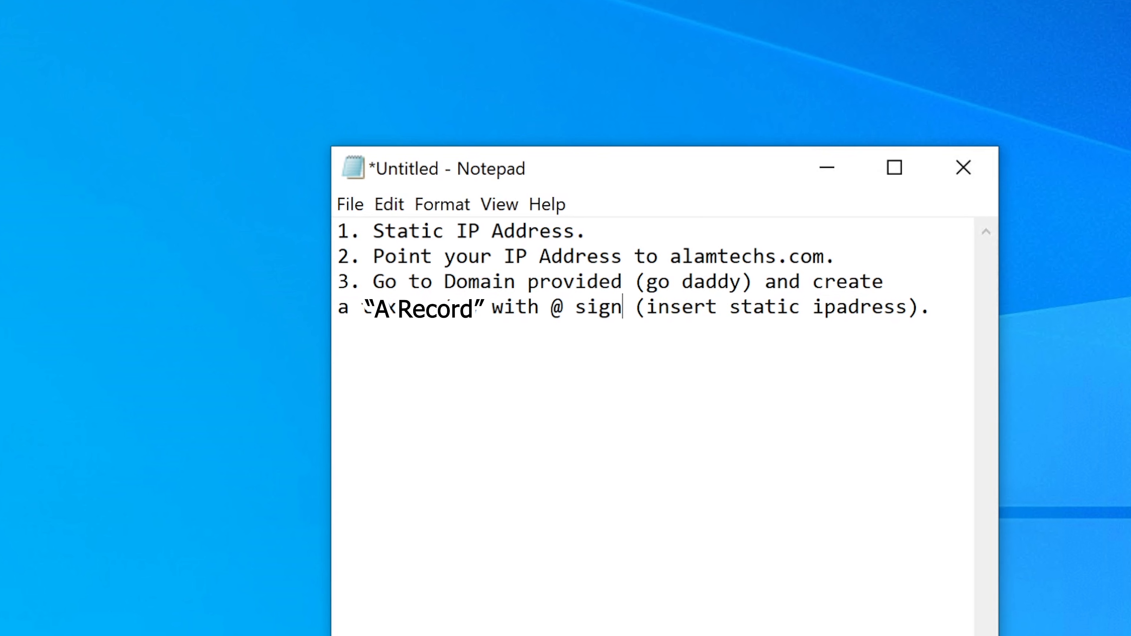
left_click_drag(647, 307, 908, 307)
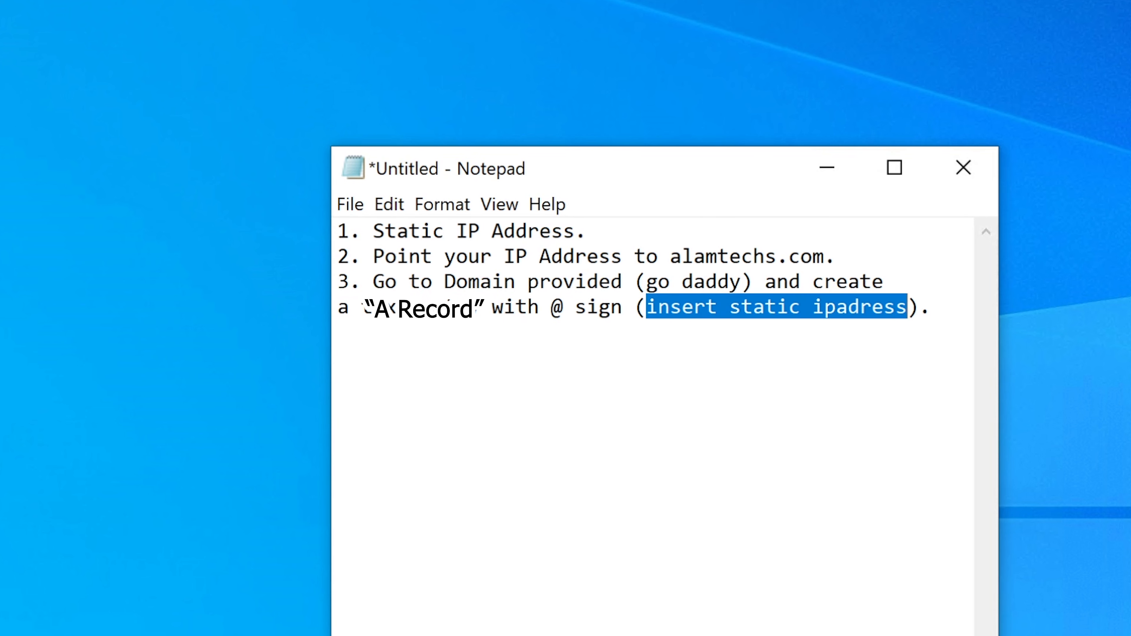
left_click(907, 307)
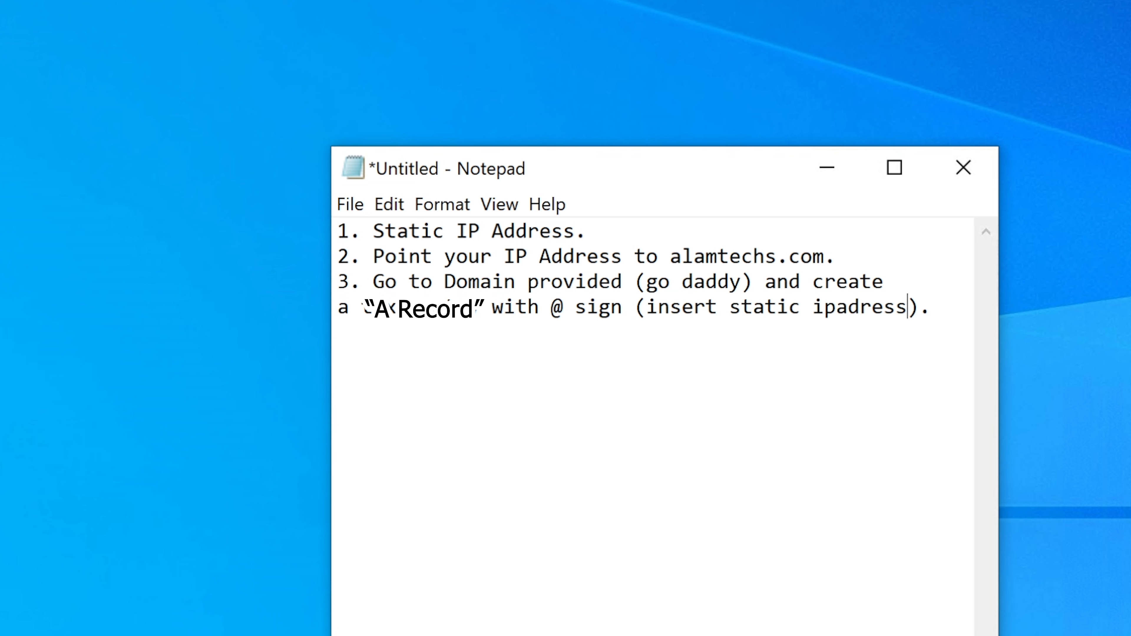
left_click(931, 307)
left_click(623, 281)
type("undre DNS")
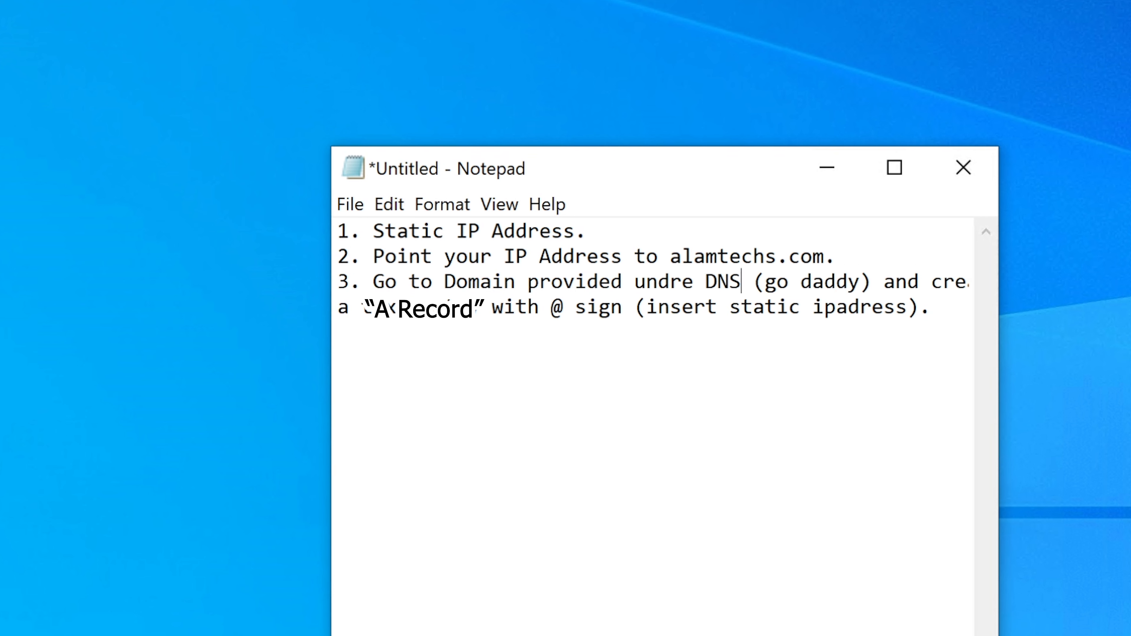
key("Right")
Step: Select the entire set of notes and copy them to the clipboard
left_click_drag(931, 307, 337, 231)
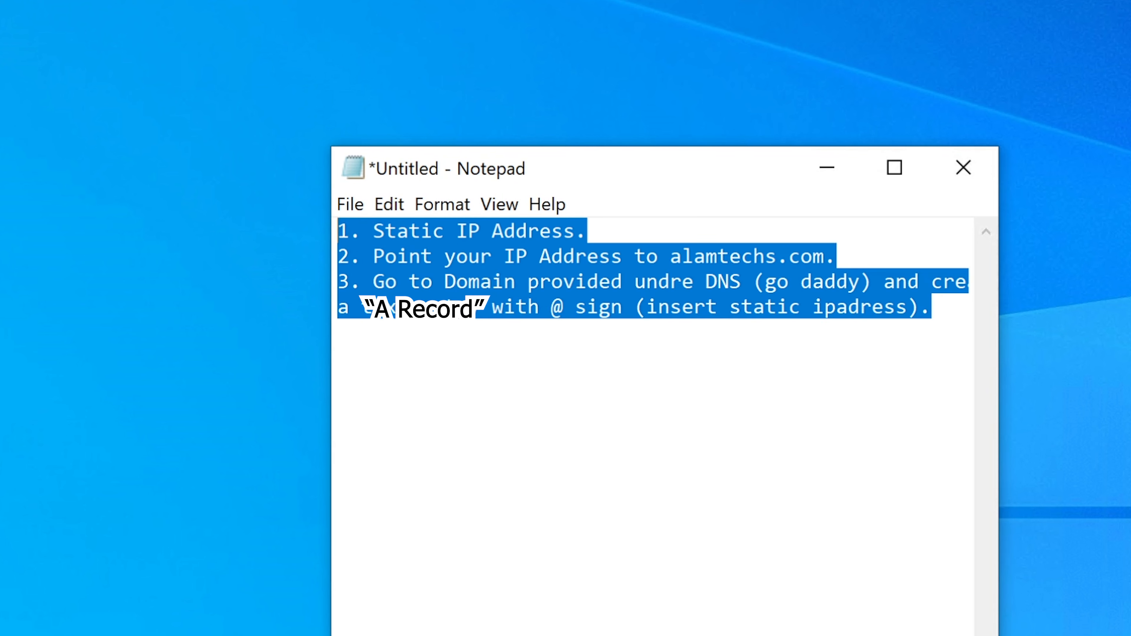
right_click(369, 231)
left_click(432, 320)
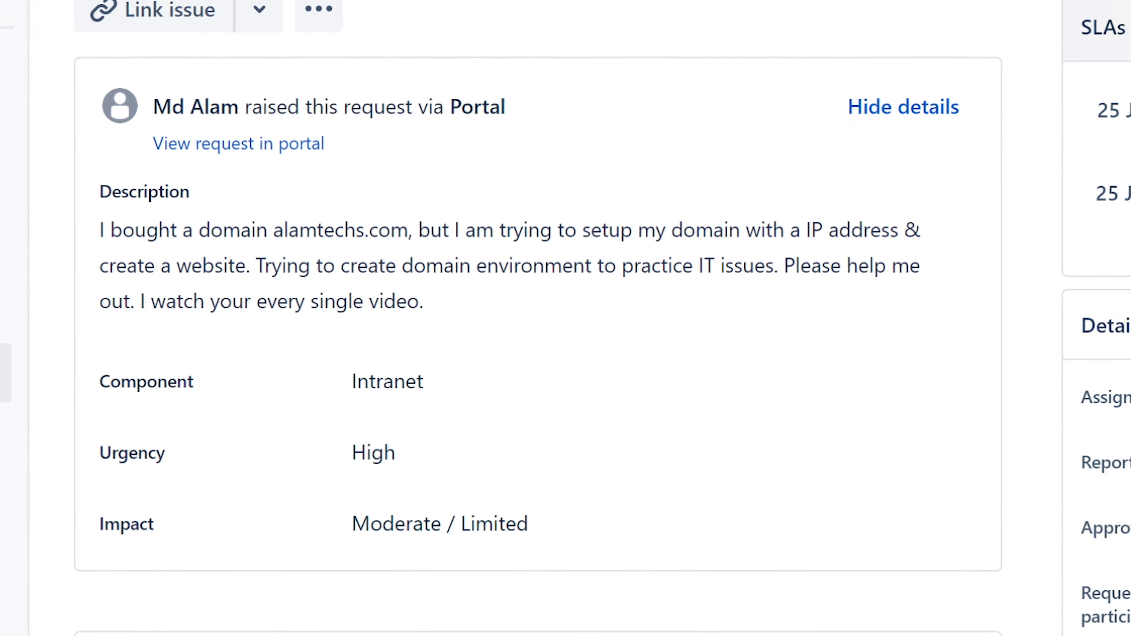
Step: Paste the three numbered domain setup steps into the customer reply and save it
scroll(1095, 401, "down", 1)
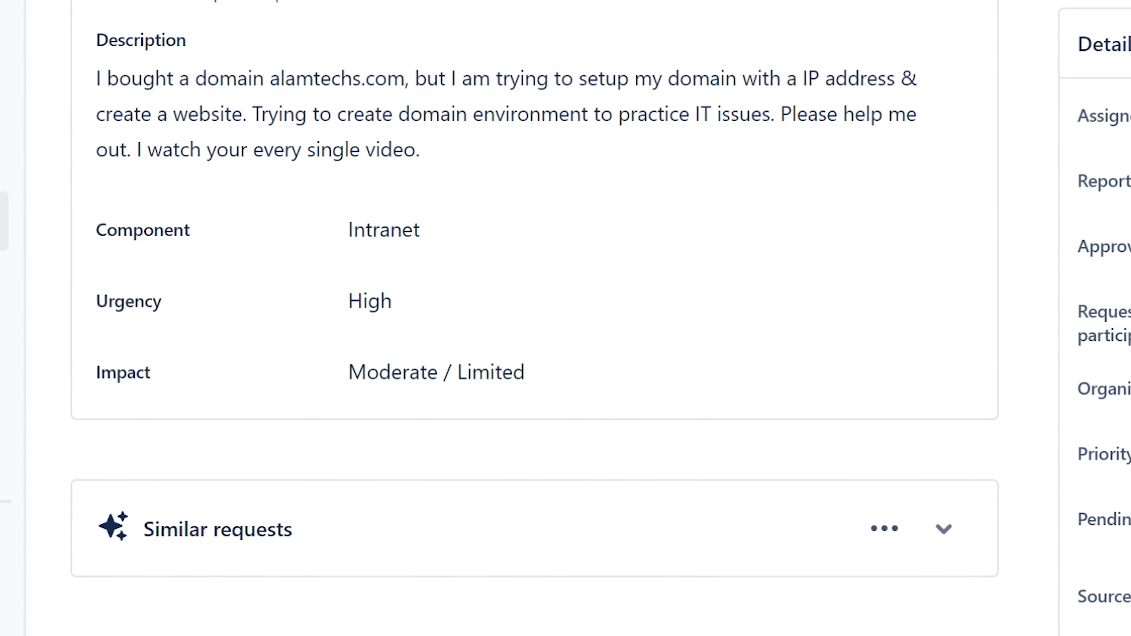
scroll(534, 348, "down", 1)
scroll(672, 485, "down", 1)
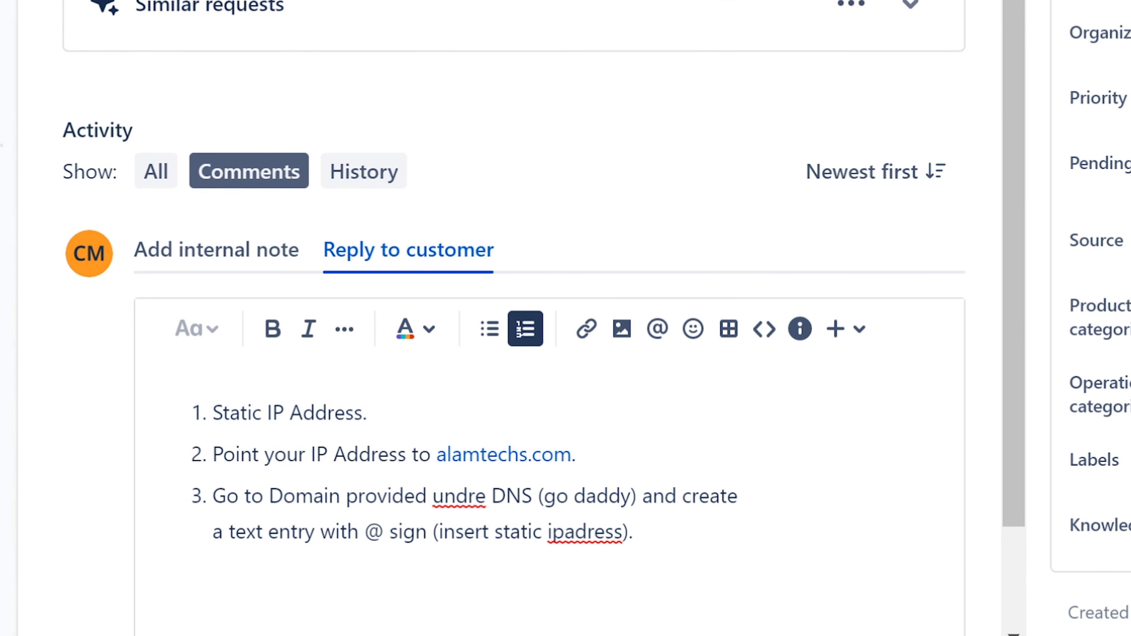
left_click(368, 412)
scroll(1091, 312, "down", 2)
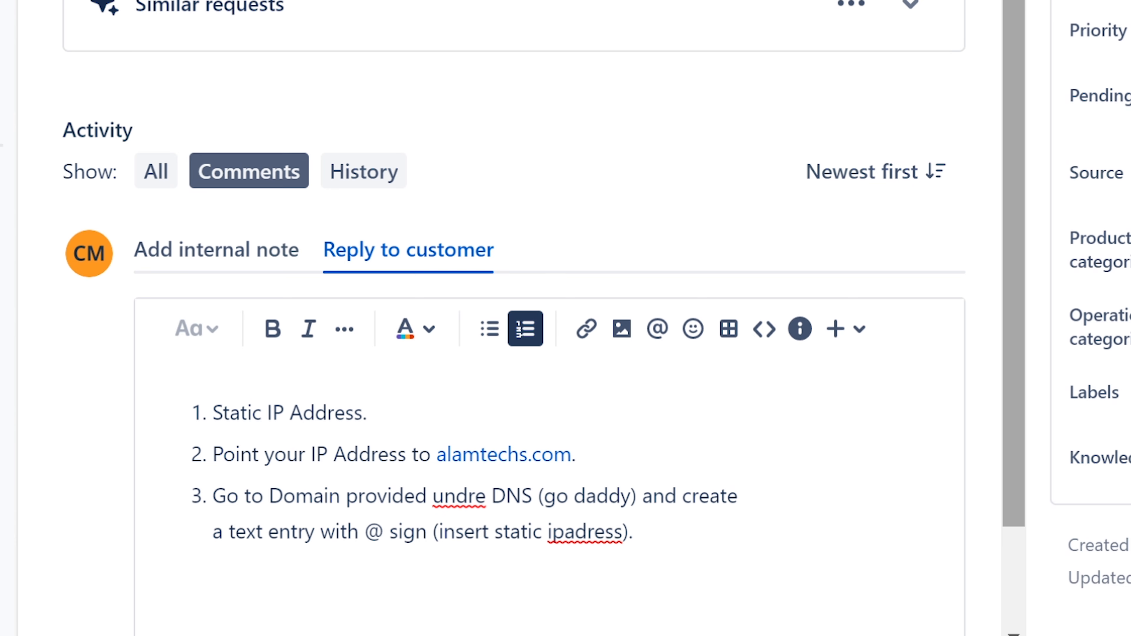
scroll(535, 312, "down", 2)
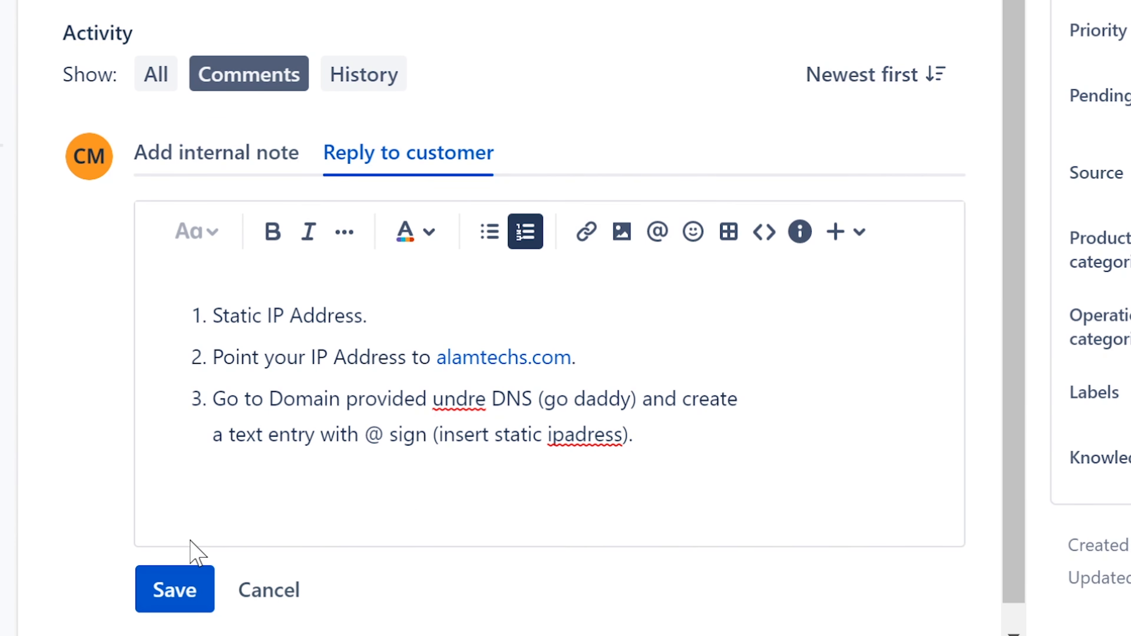
left_click(197, 594)
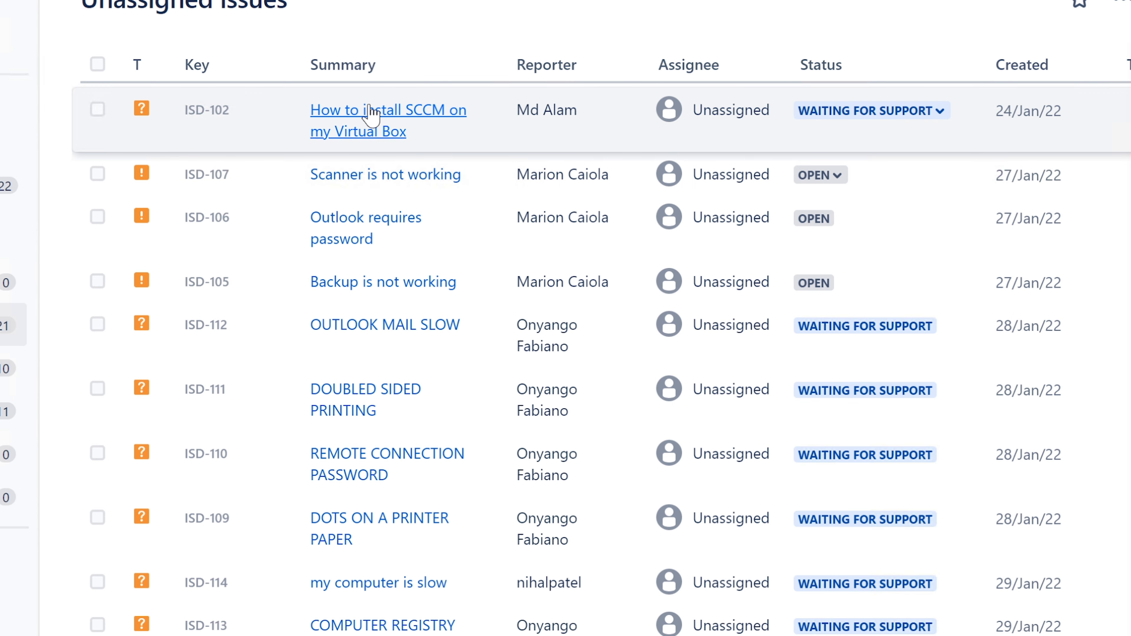
Step: Open ISD-102 'How to install SCCM on my Virtual Box' and assign it to yourself
left_click(373, 114)
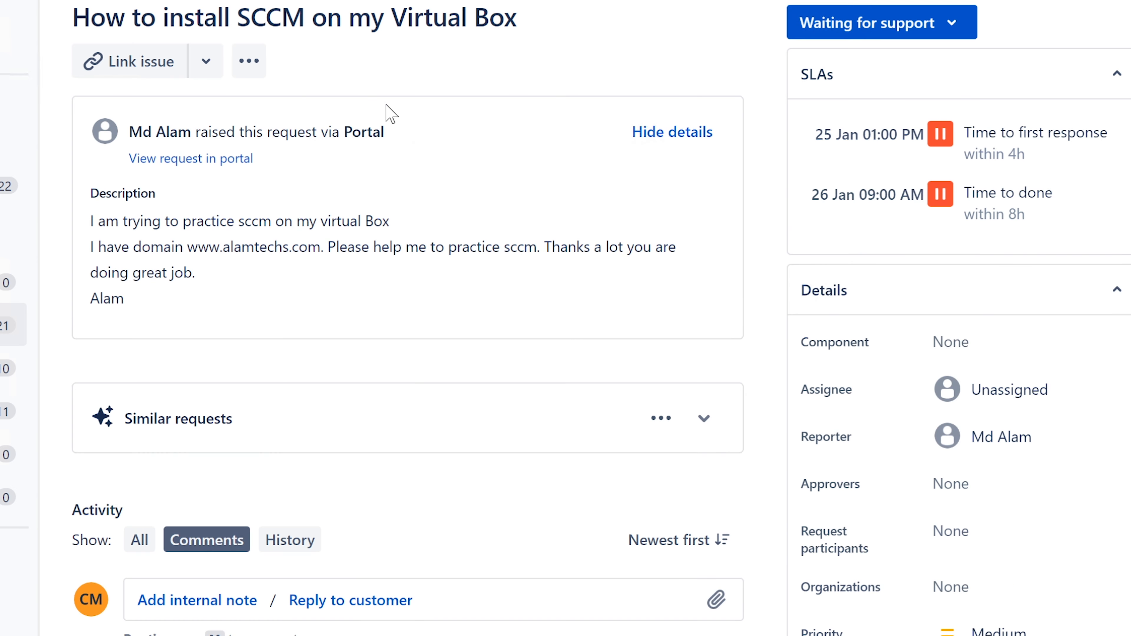
left_click_drag(523, 20, 72, 20)
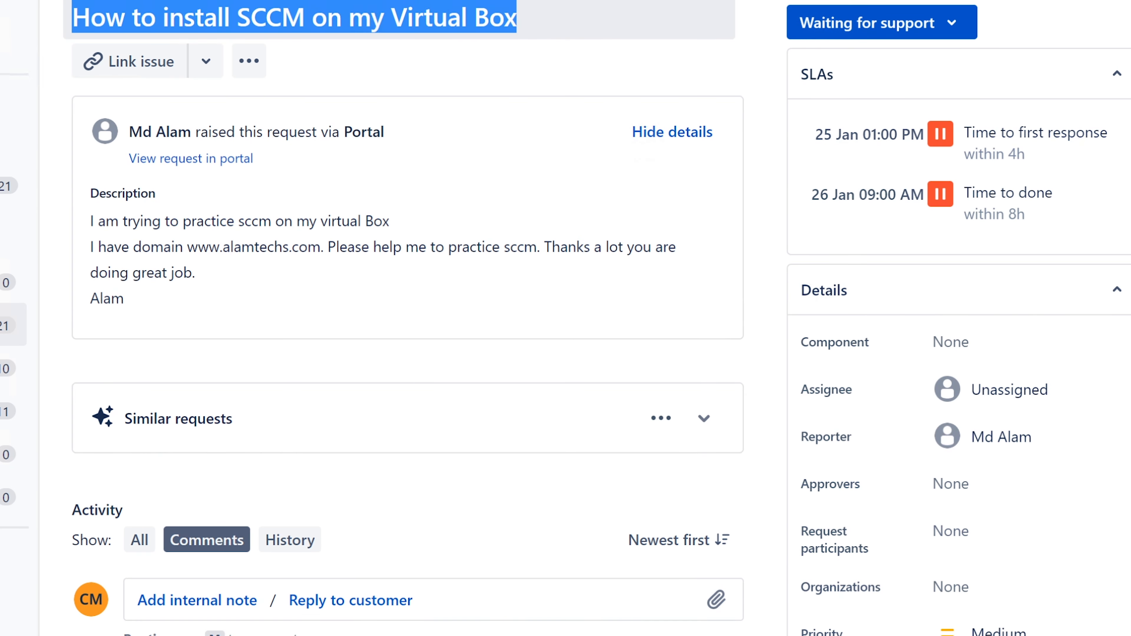
left_click(112, 244)
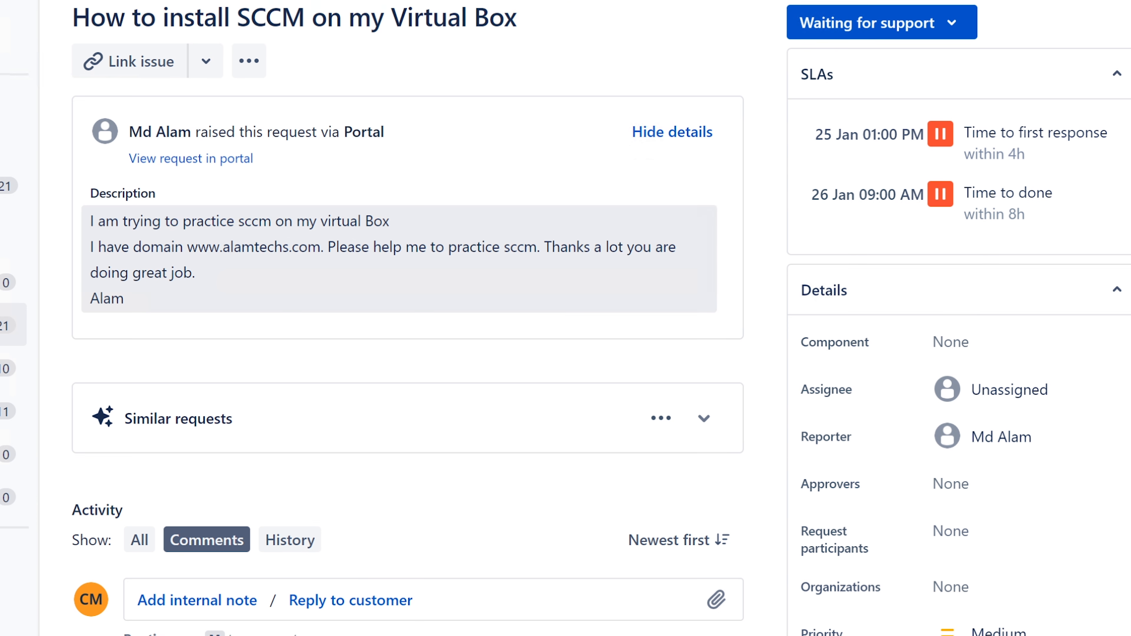
mouse_move(90, 221)
left_mouse_down()
mouse_move(364, 221)
mouse_move(374, 247)
mouse_move(308, 304)
mouse_move(309, 285)
mouse_move(224, 274)
mouse_move(88, 219)
left_mouse_up()
left_click(987, 412)
left_click(986, 447)
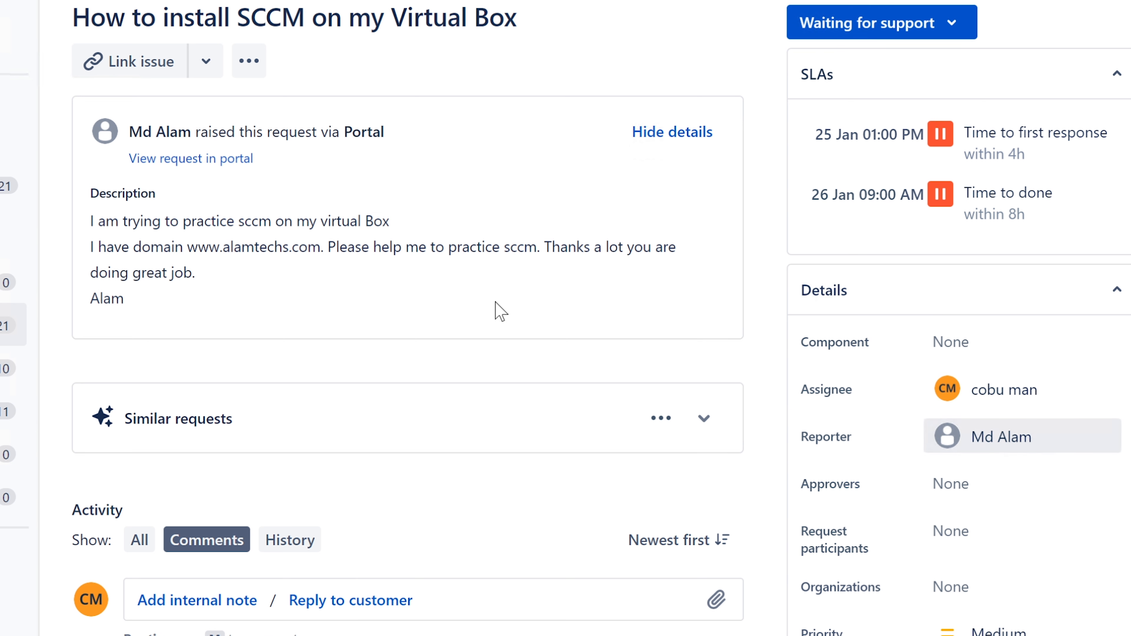
Step: Review the description's 'on my Virtual Box' and 'practice sccm' details, then open it for editing
left_click_drag(390, 222, 244, 222)
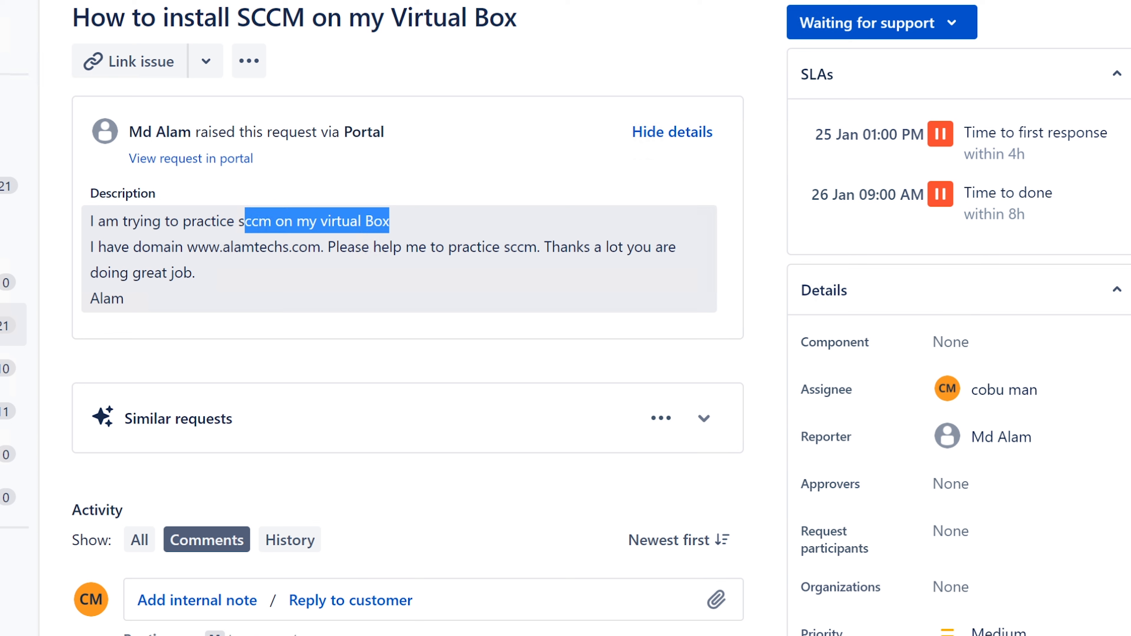
left_click(331, 228)
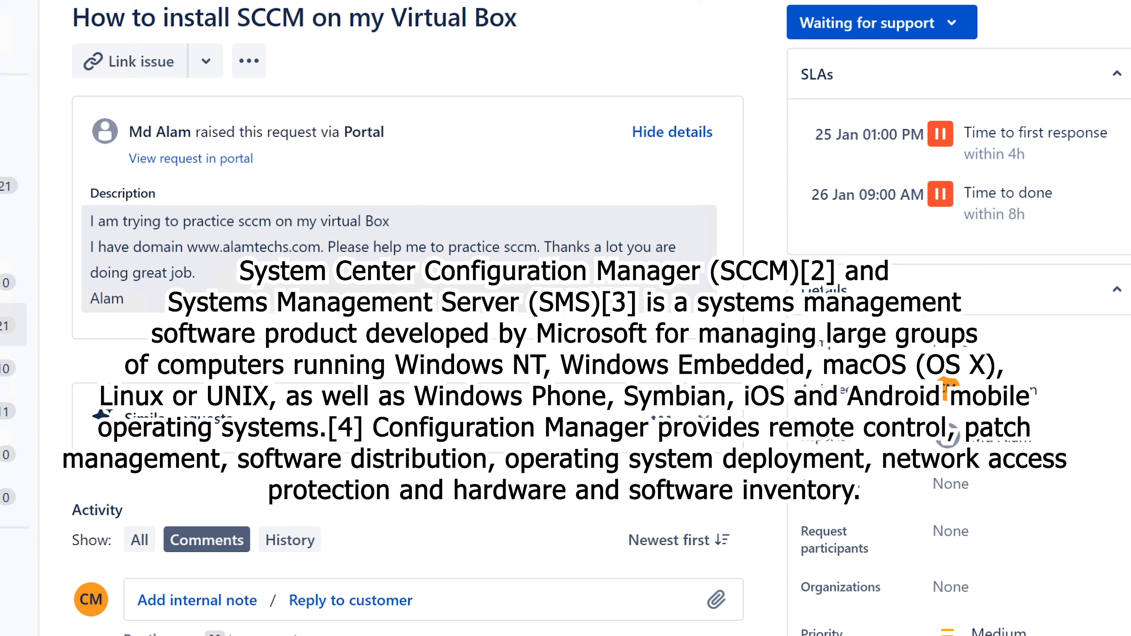
left_click_drag(448, 247, 538, 243)
left_click(525, 254)
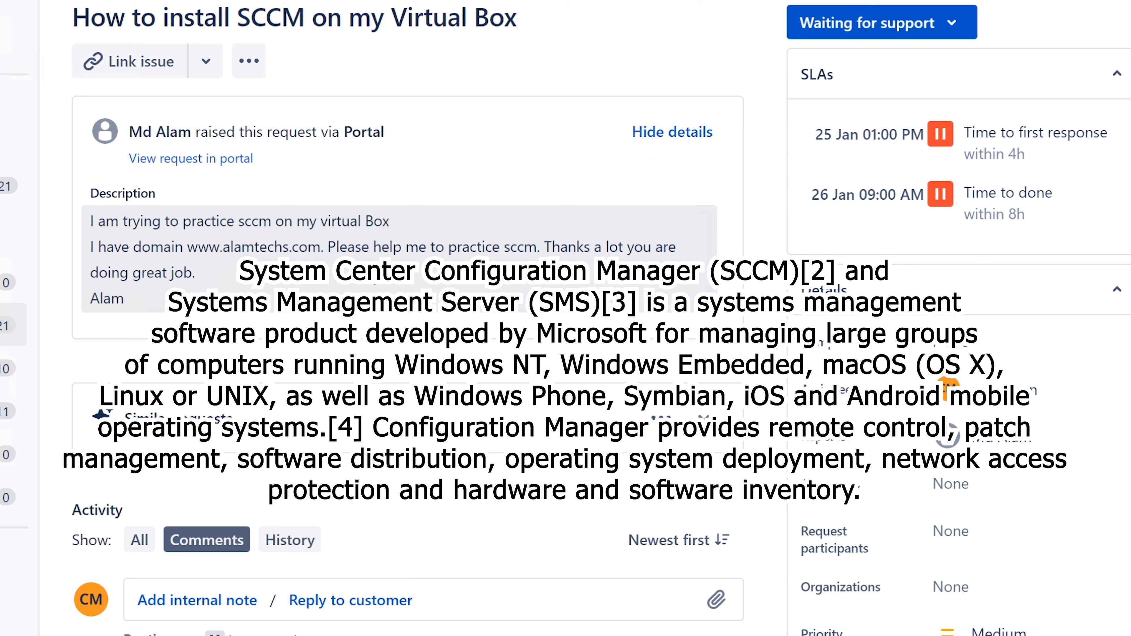
left_click(248, 288)
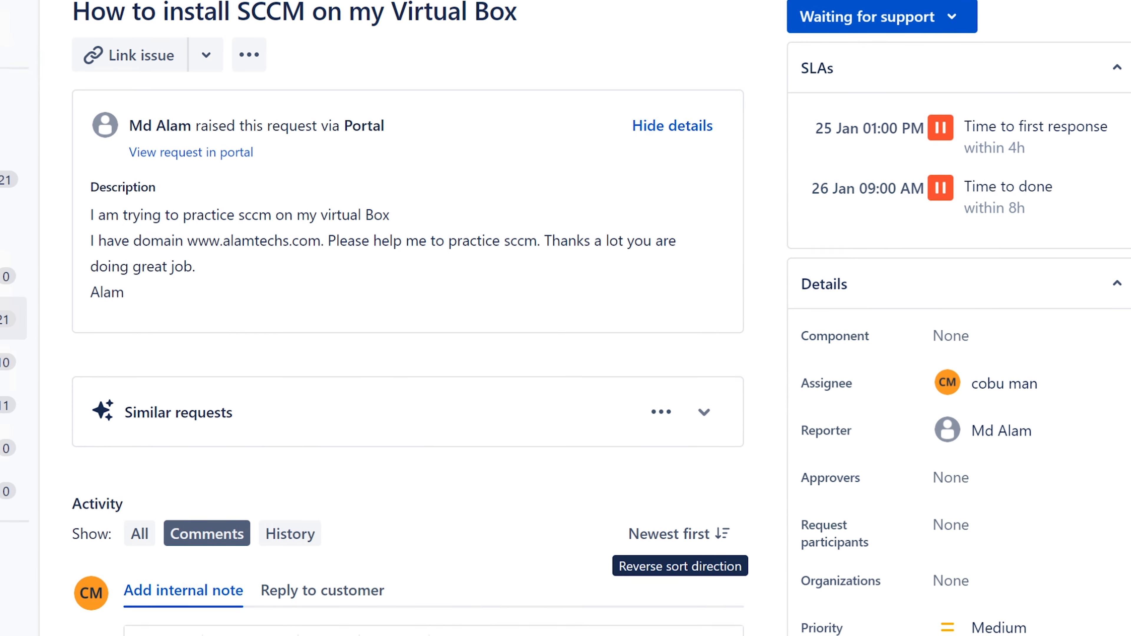
Step: Save the internal note 'Forwarded ticket to web support.' signed with the agent's name, then mark Complete
scroll(668, 513, "down", 3)
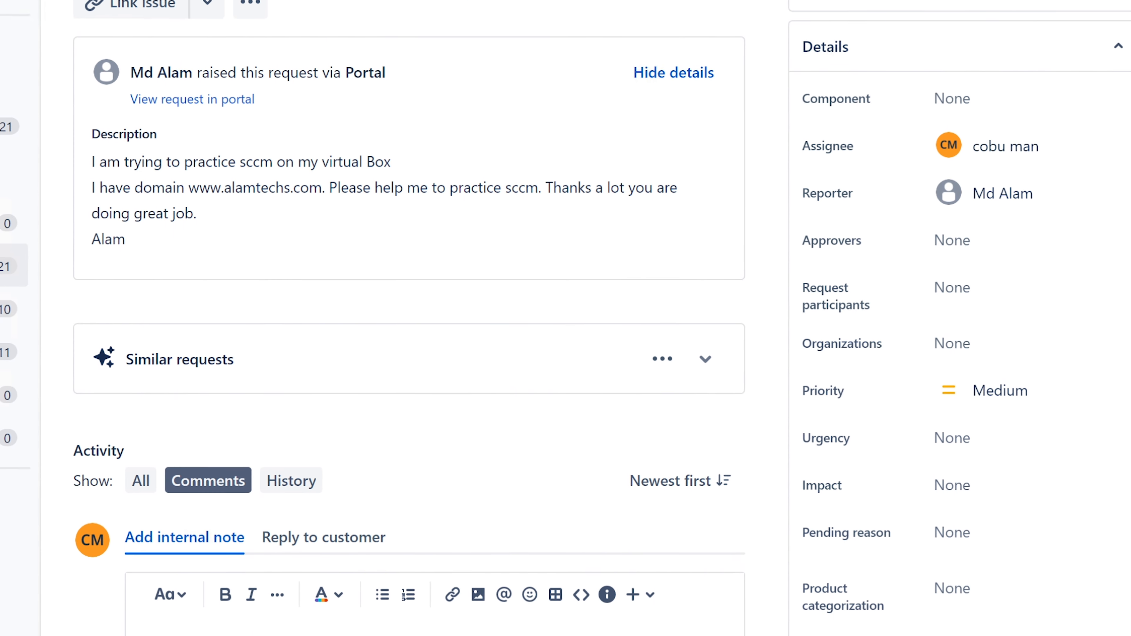
type("Forwarded")
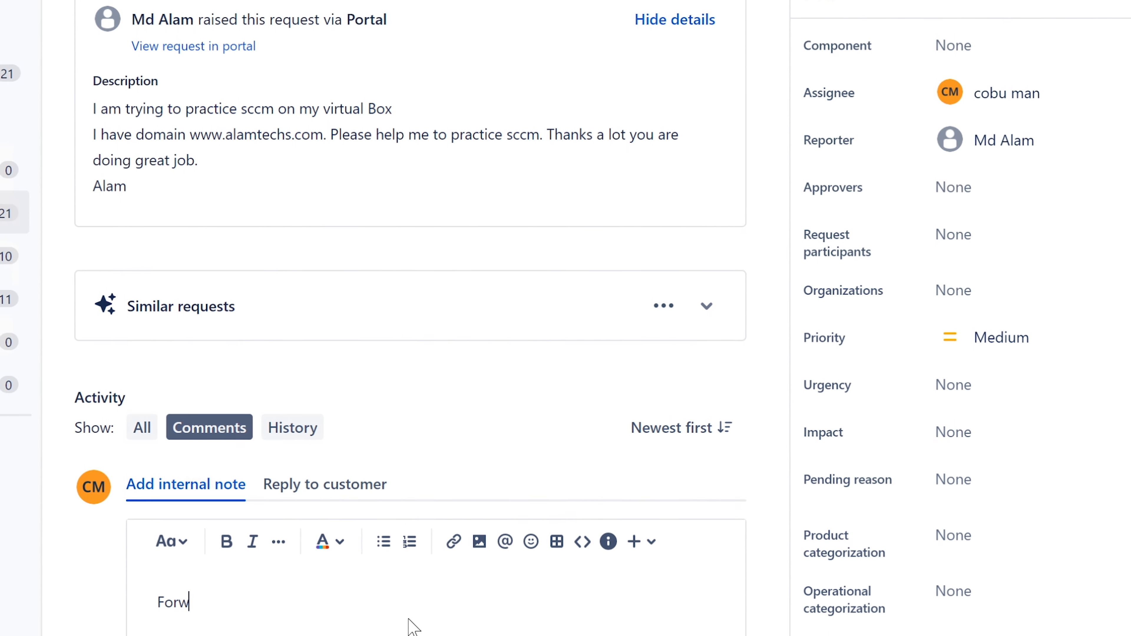
type(" ticket to ")
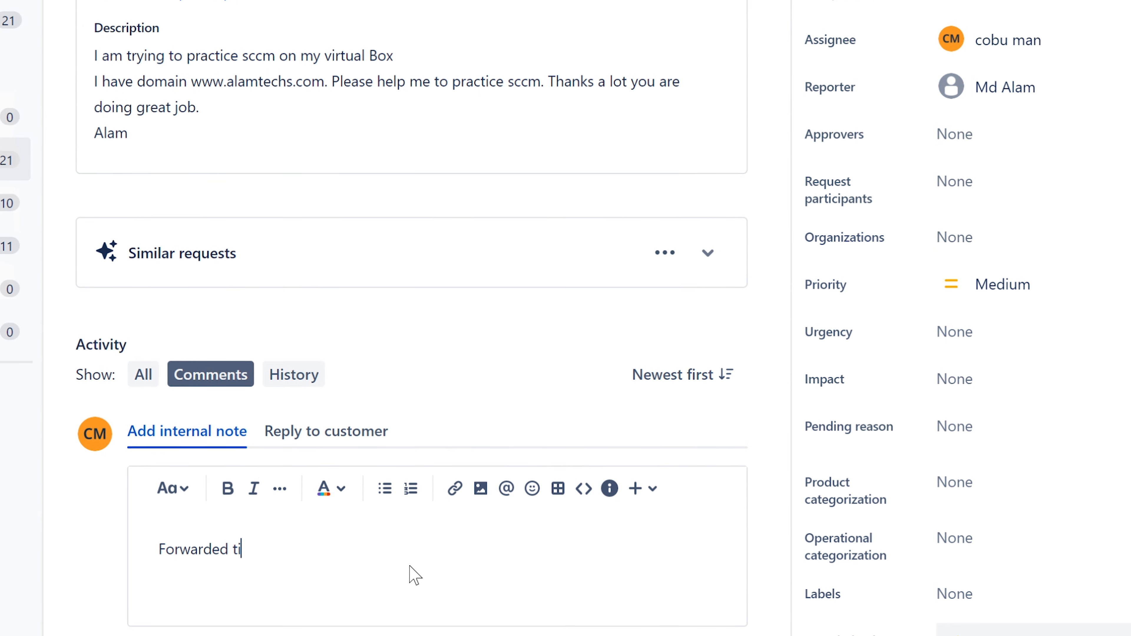
type("web suppor")
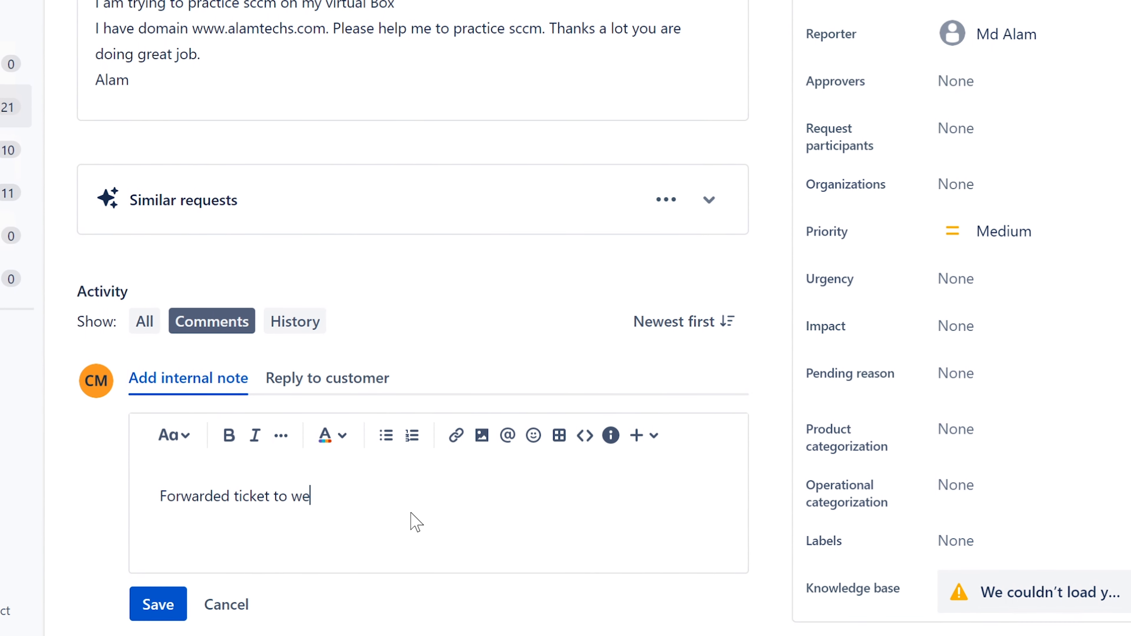
type("t. Ervin")
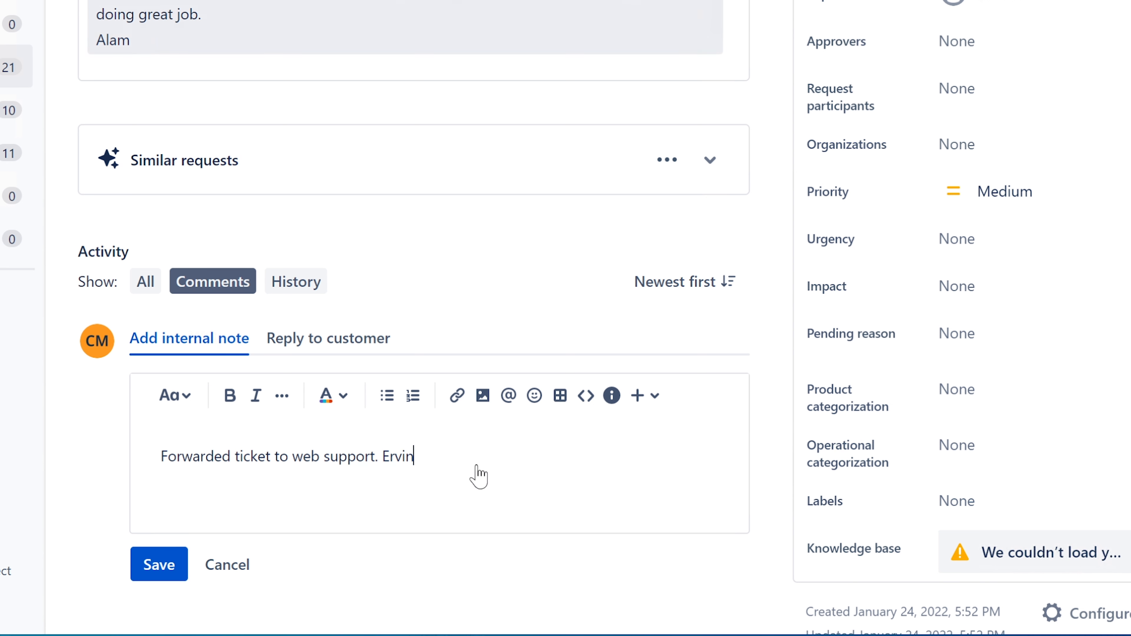
left_click(158, 565)
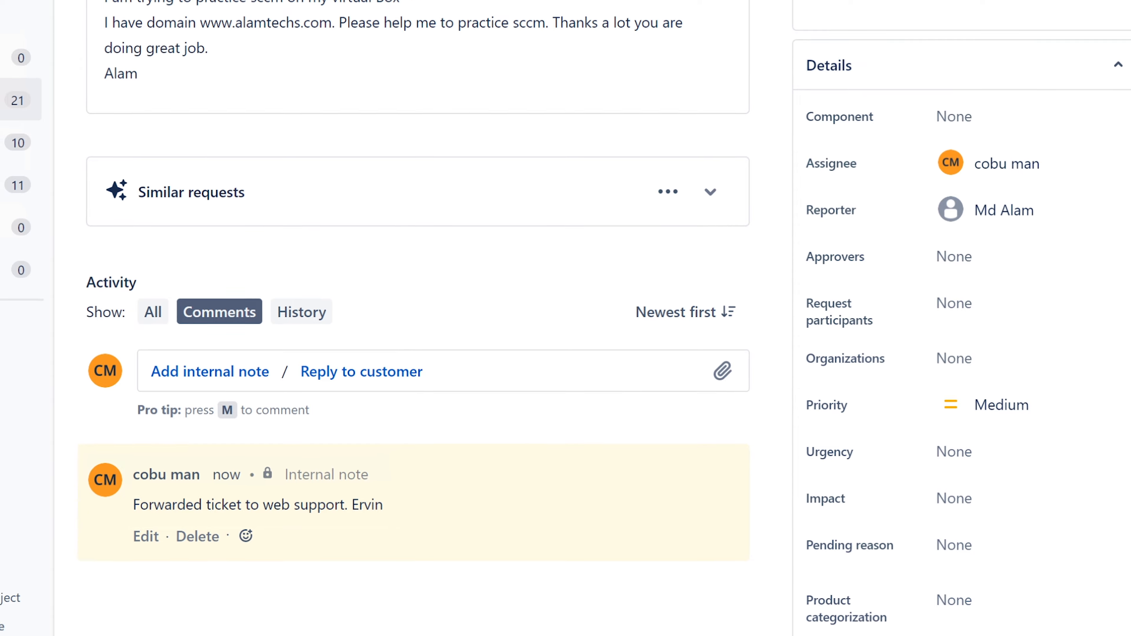
left_click(868, 3)
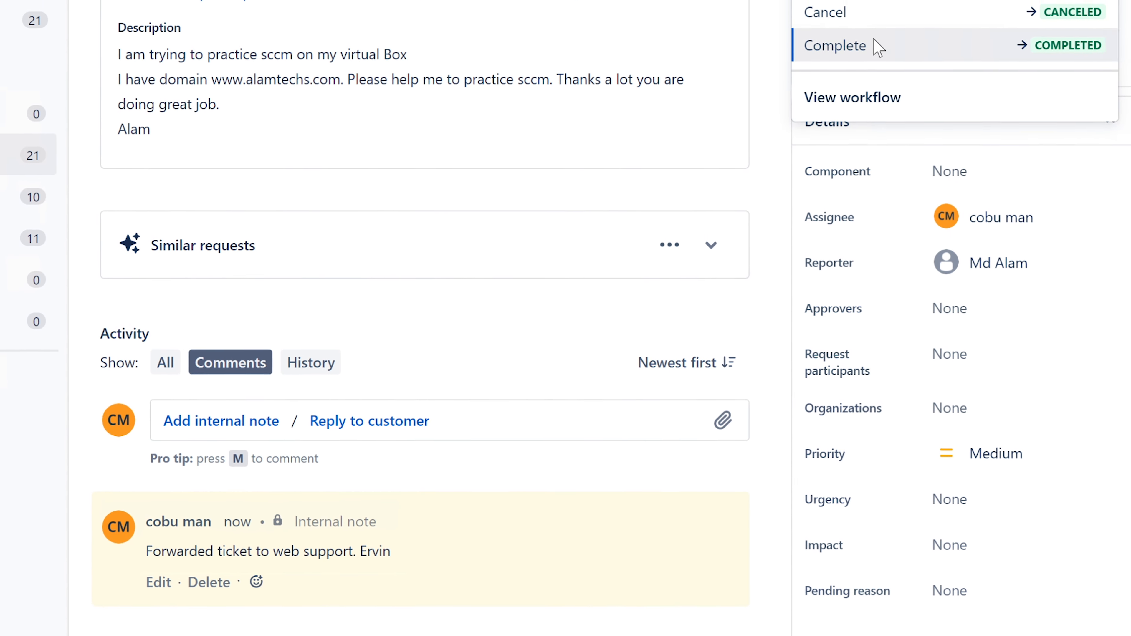
left_click(879, 45)
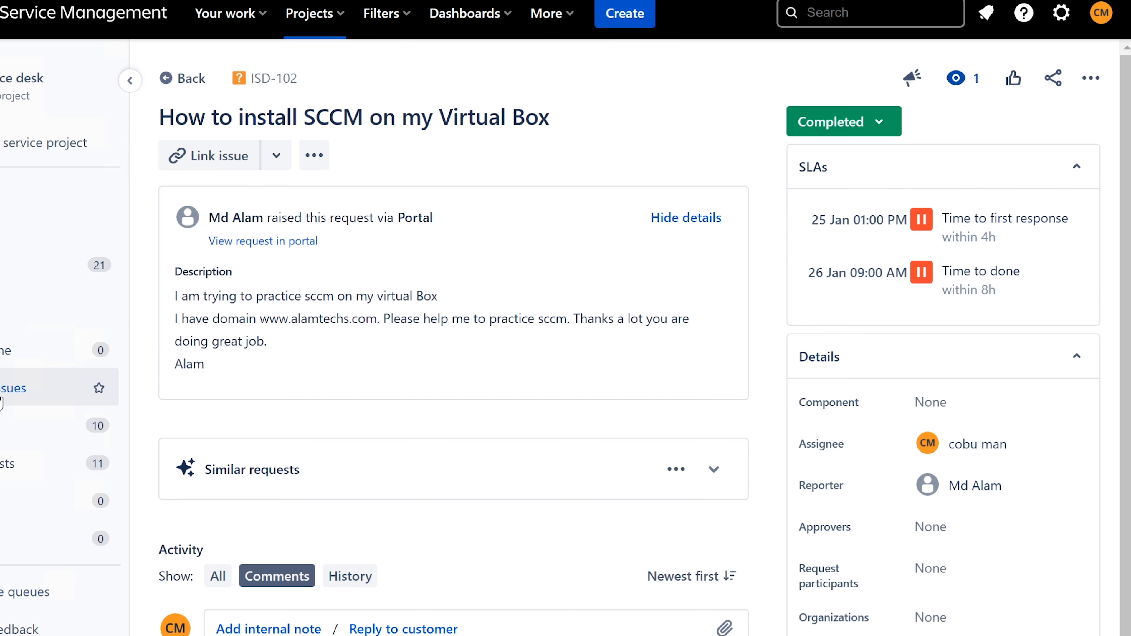
Step: Open the 'Scanner is not working' request from the Unassigned queue and assign it to yourself
left_click(5, 388)
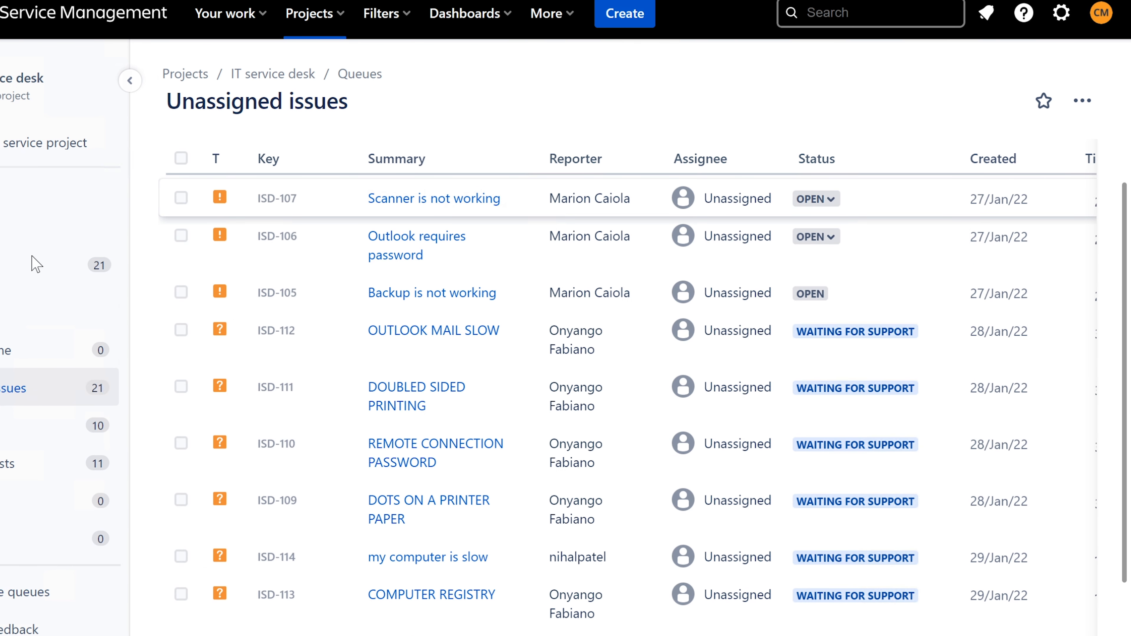
left_click(423, 201)
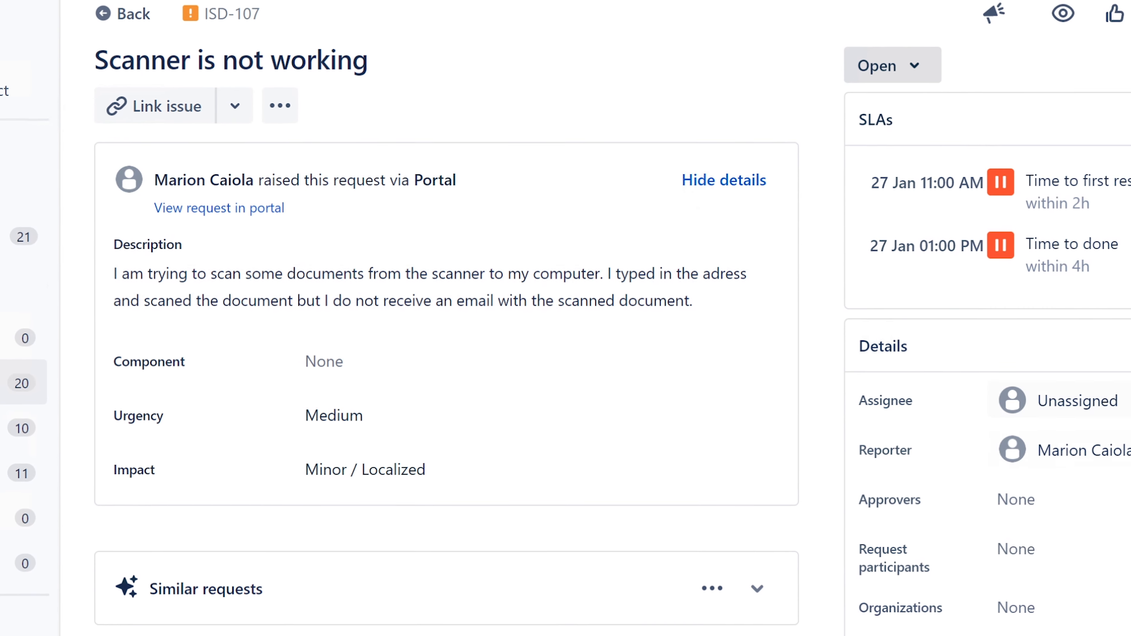
left_click(1032, 401)
left_click(1091, 463)
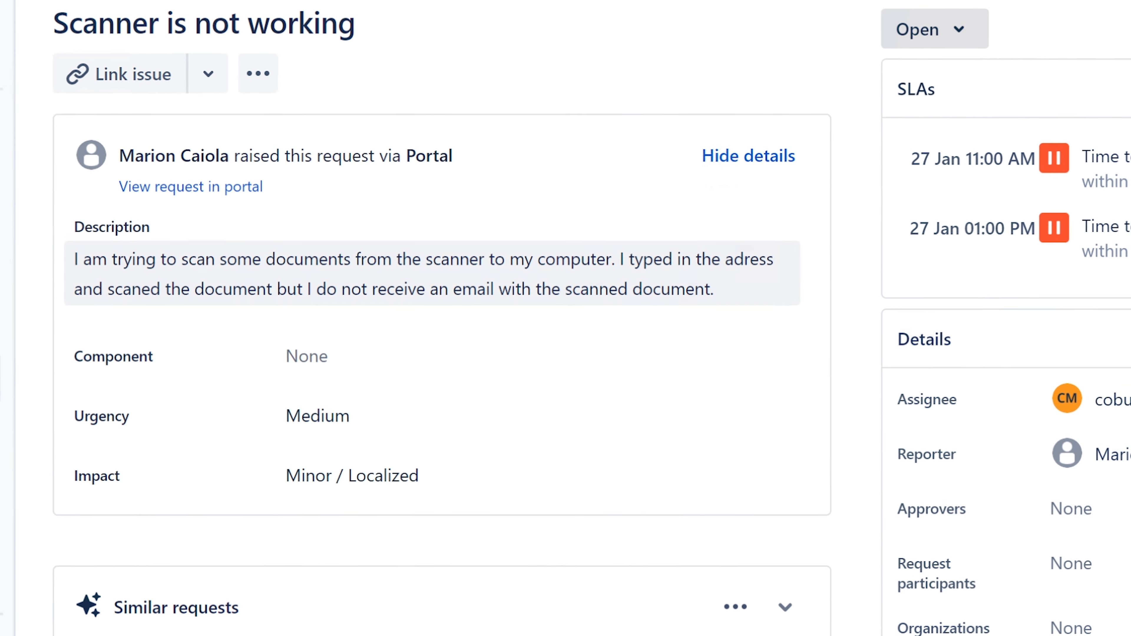
Step: Read through the description's sentences about scanning documents and the missing email, then bring up File Explorer
left_click_drag(63, 255, 734, 287)
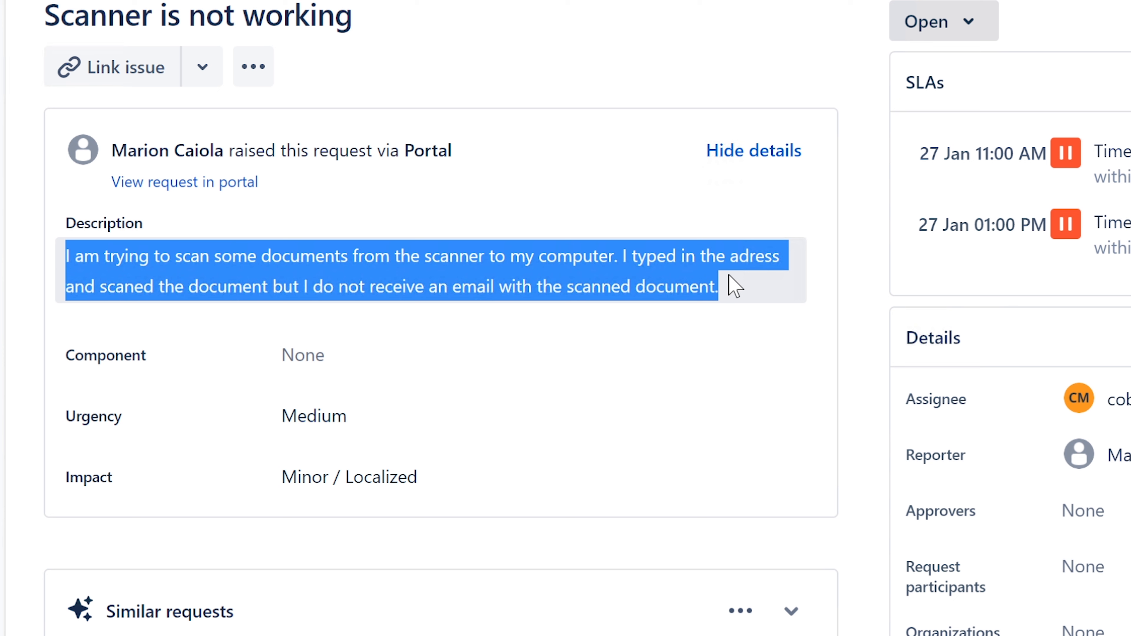
left_click_drag(735, 287, 729, 286)
left_click(724, 285)
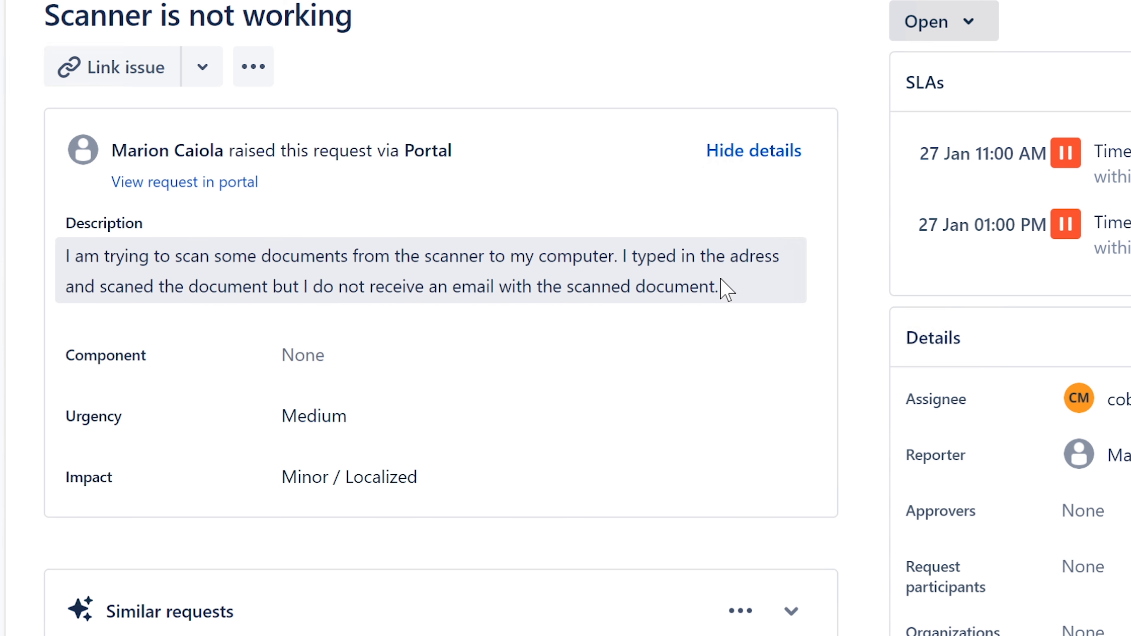
left_click_drag(721, 286, 392, 254)
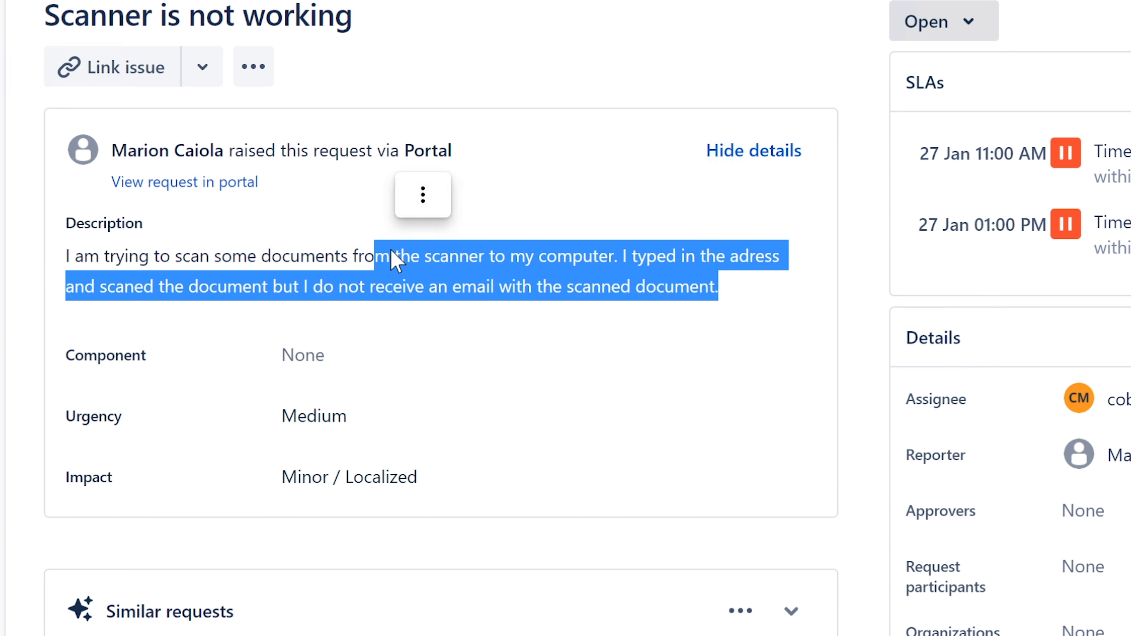
left_click(378, 258)
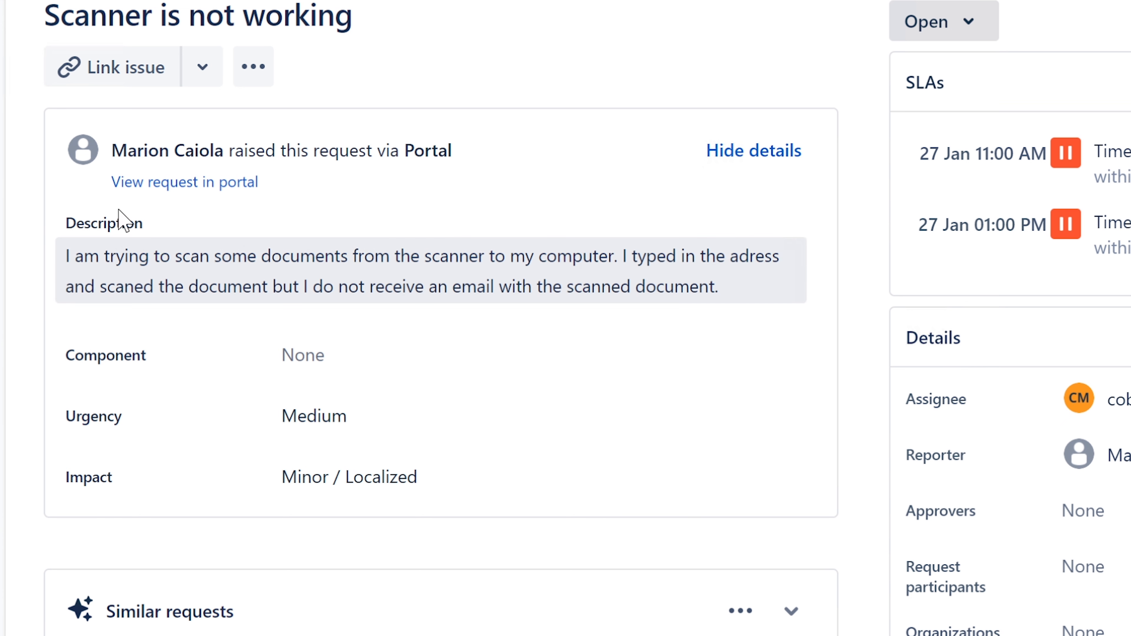
left_click_drag(63, 261, 629, 270)
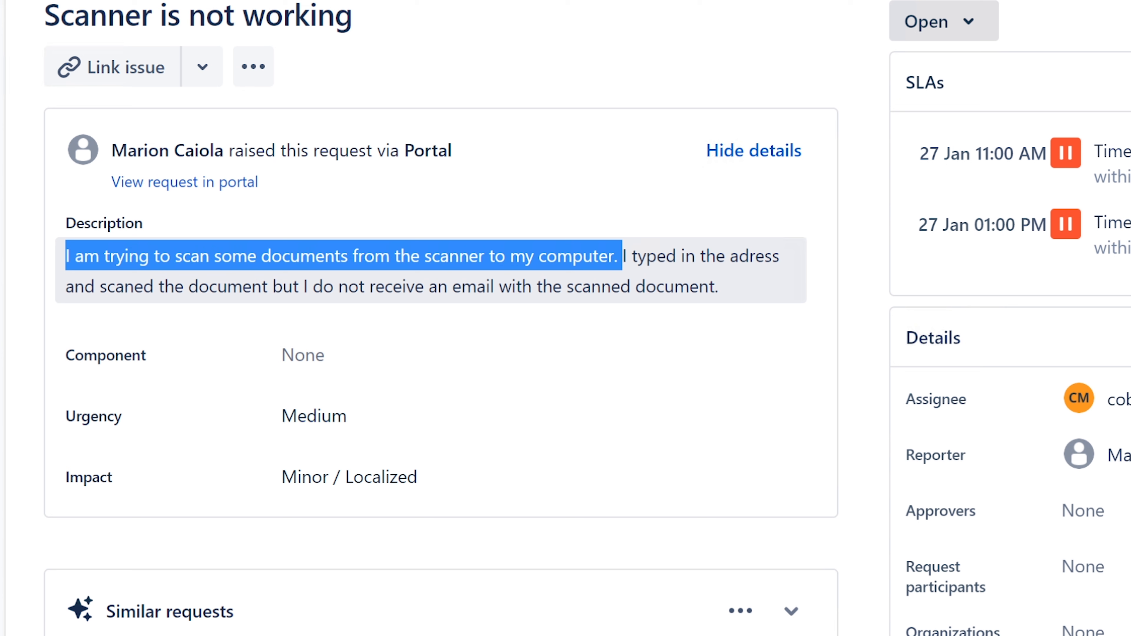
left_click(611, 258)
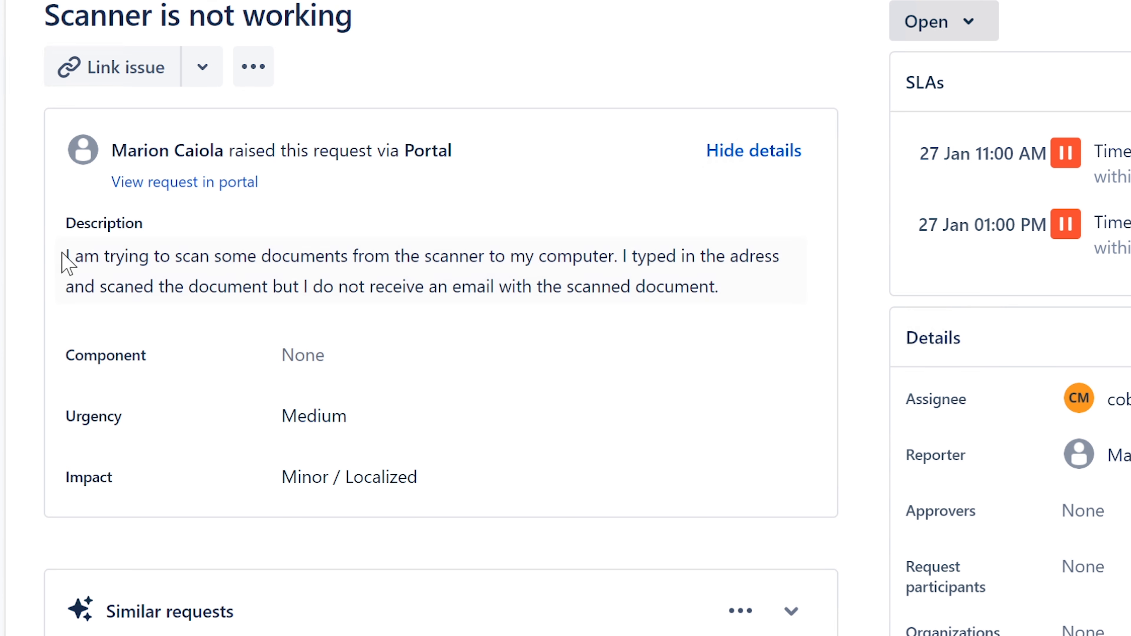
left_click_drag(66, 258, 626, 255)
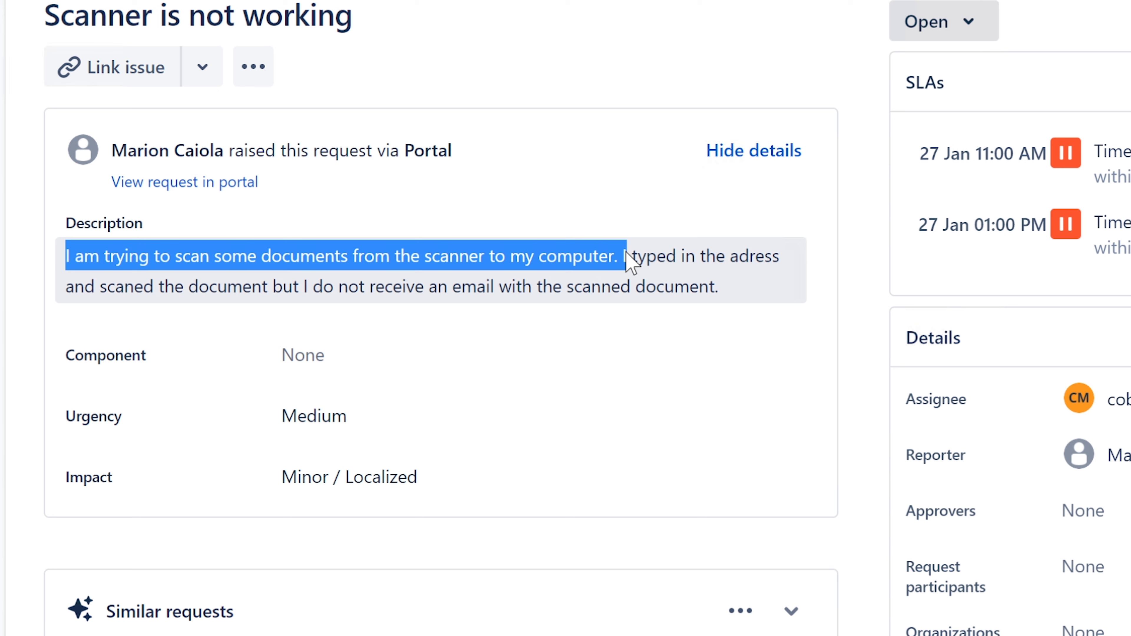
left_click_drag(627, 252, 725, 286)
left_click(605, 258)
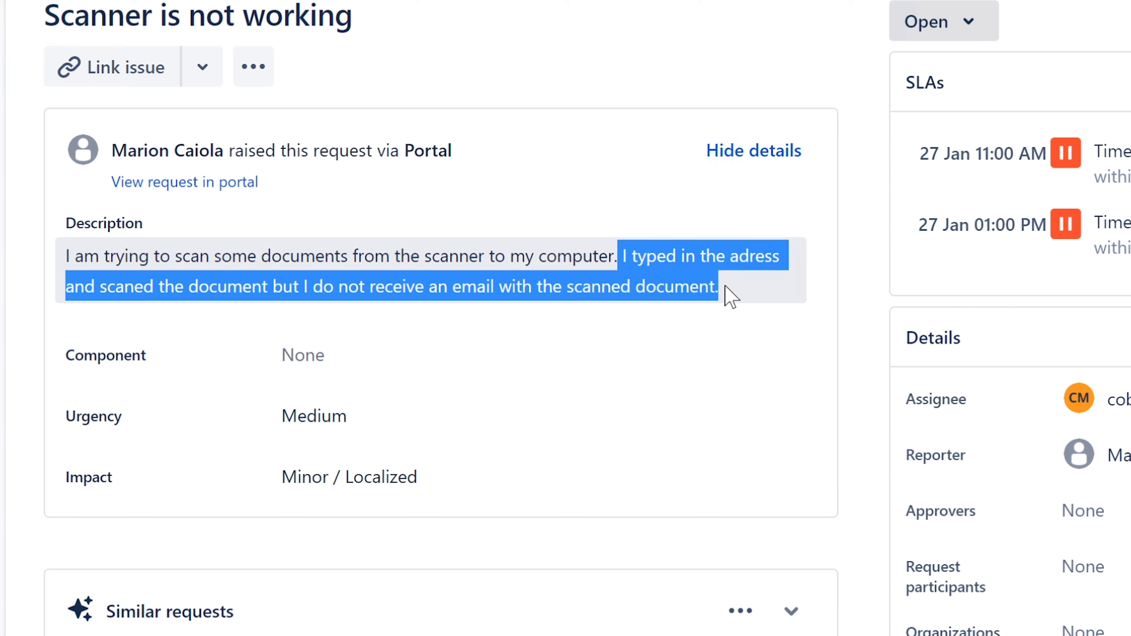
left_click(704, 262)
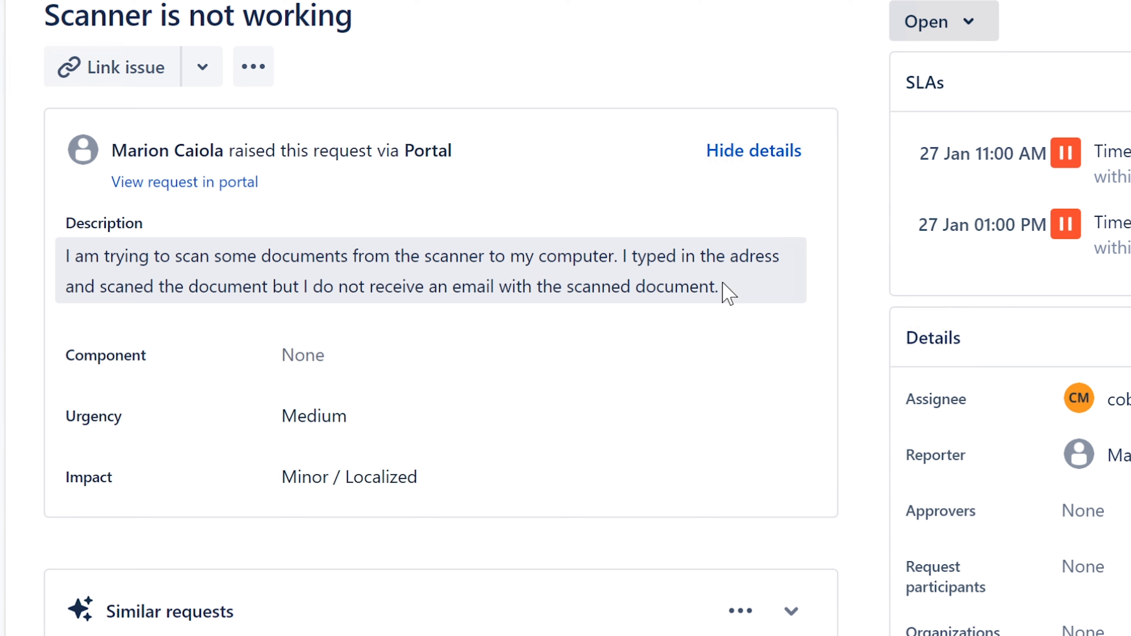
left_click_drag(723, 287, 619, 258)
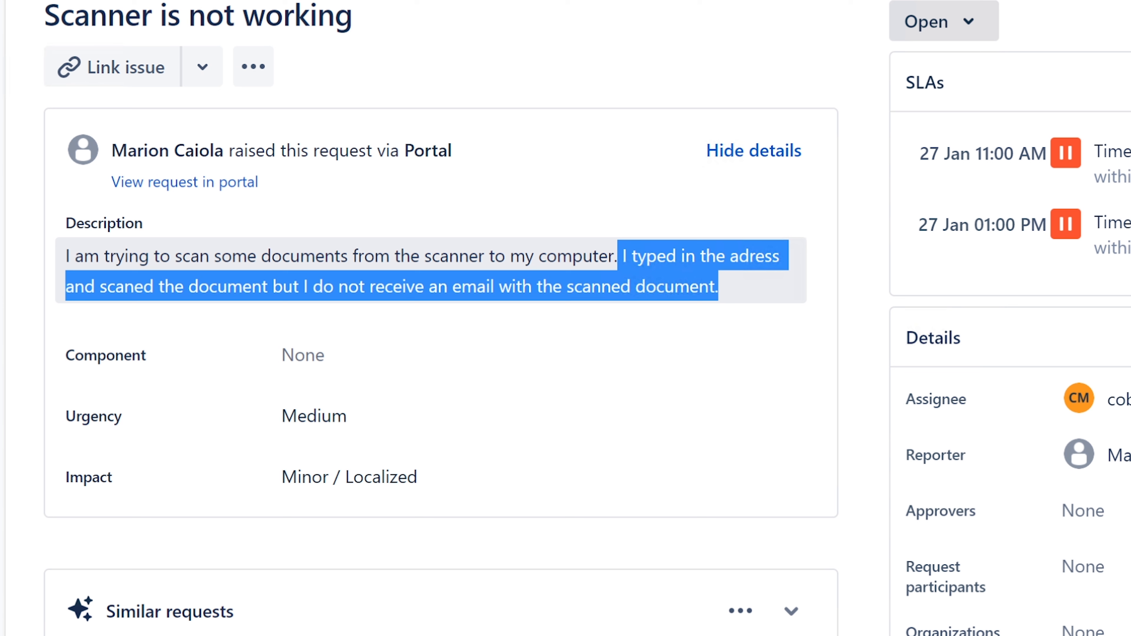
left_click_drag(619, 258, 623, 259)
left_click(445, 279)
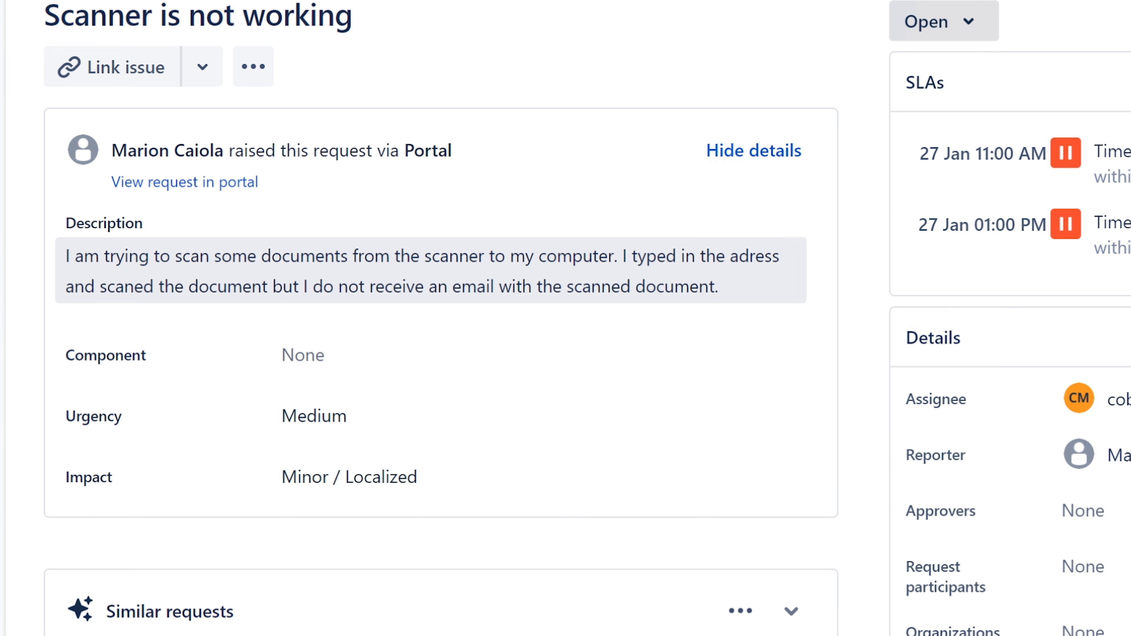
left_click_drag(622, 256, 733, 287)
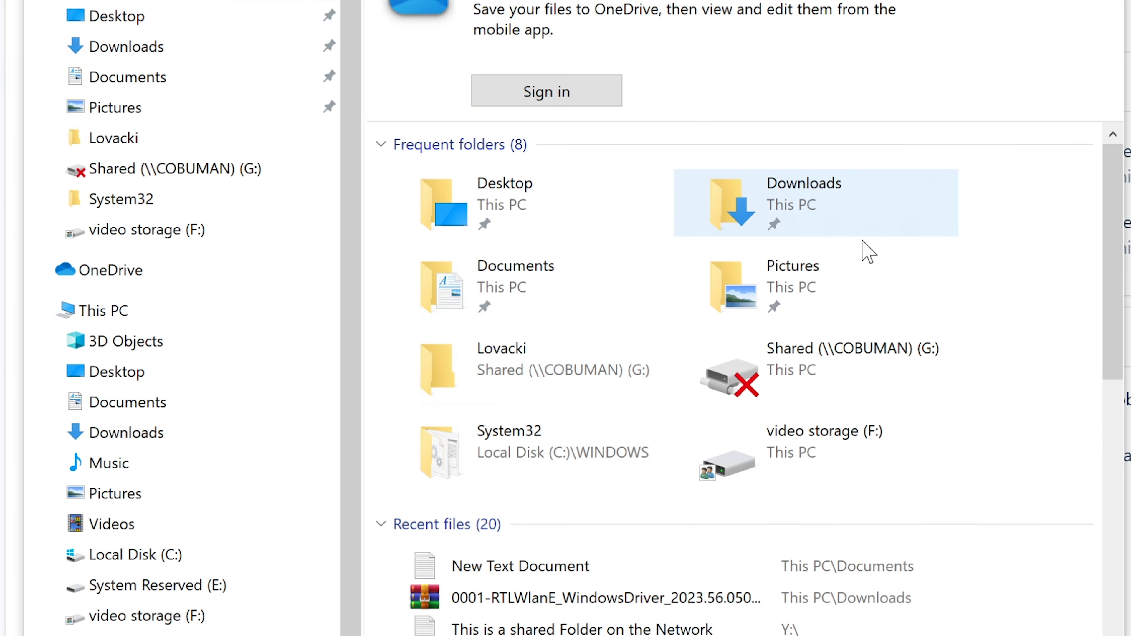
left_click(817, 272)
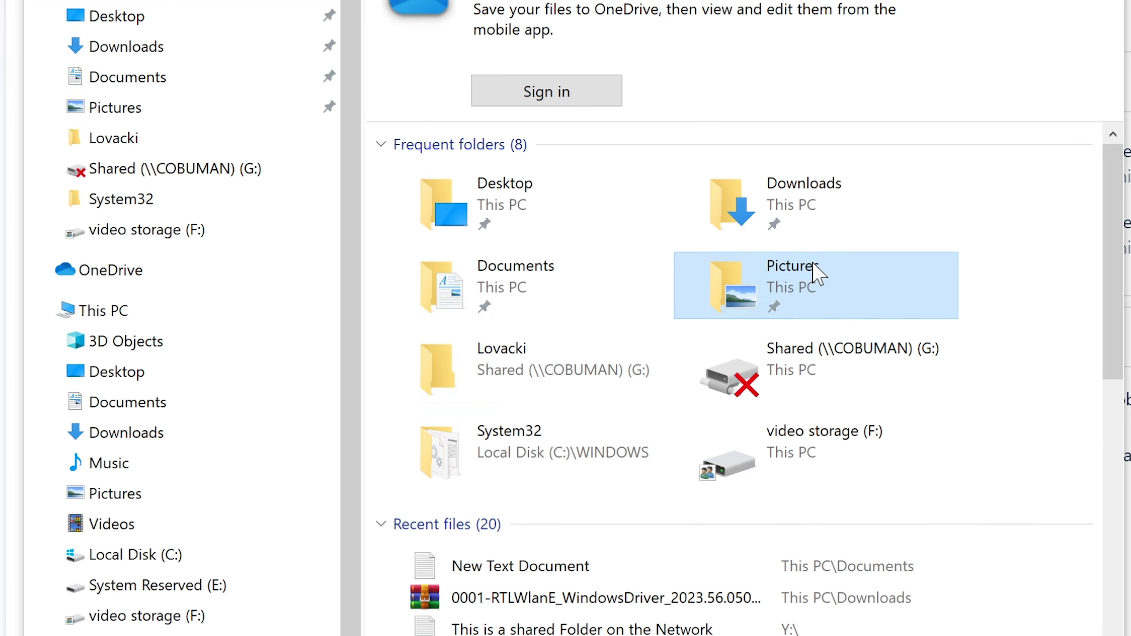
Step: Check the Pictures folder's subfolders, then minimize File Explorer back to the scanner ticket
double_click(817, 272)
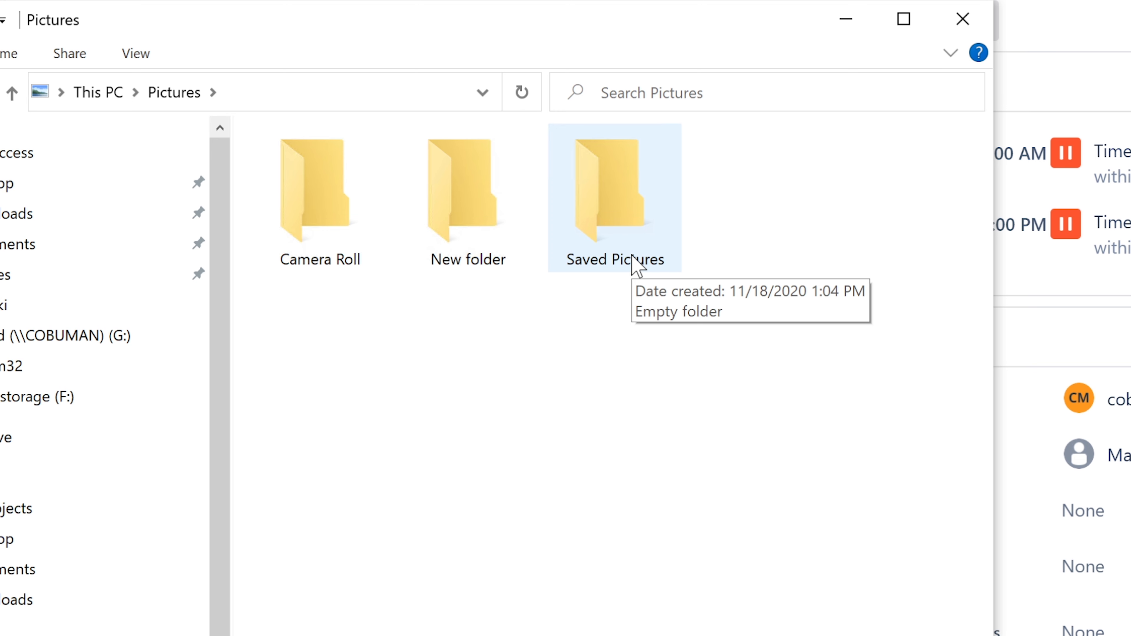
left_click(849, 19)
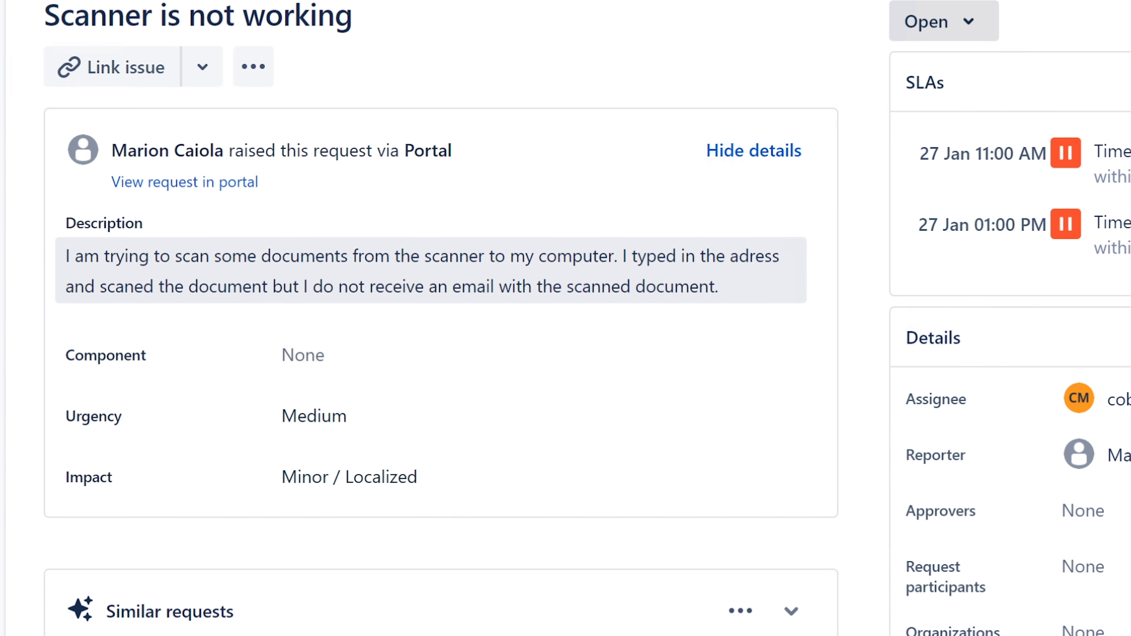
left_click_drag(624, 255, 726, 288)
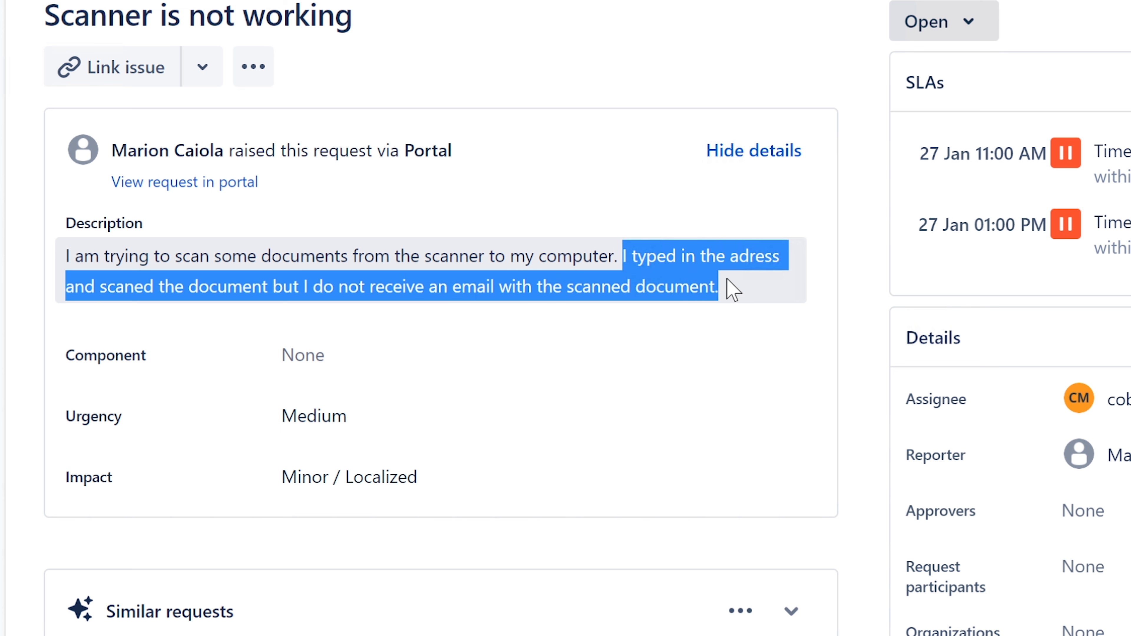
left_click(725, 287)
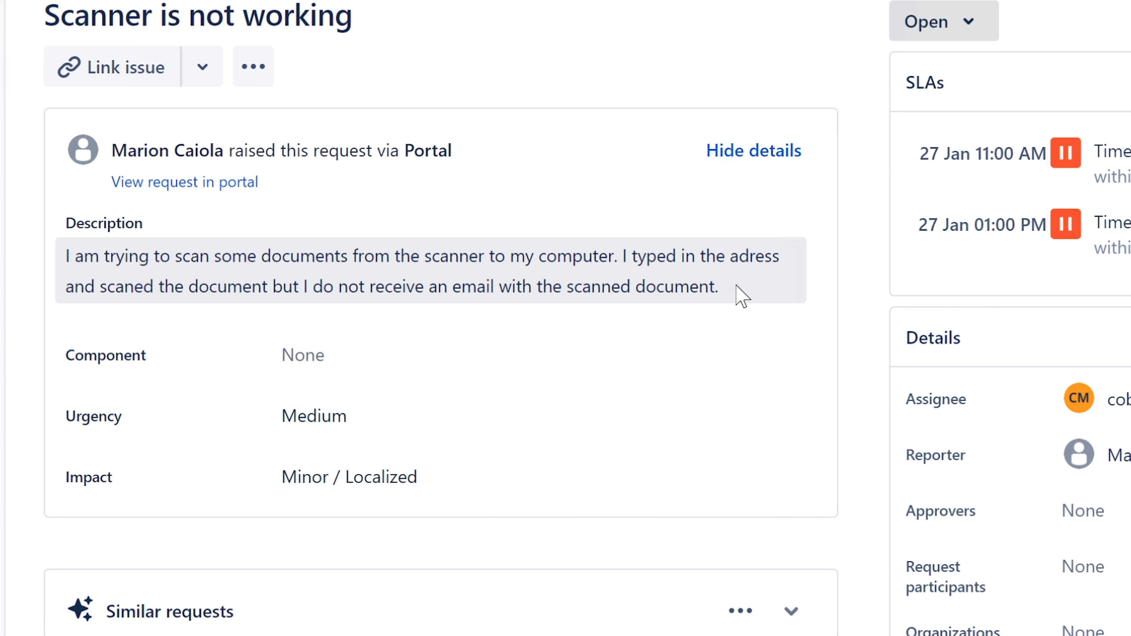
left_click_drag(737, 294, 453, 286)
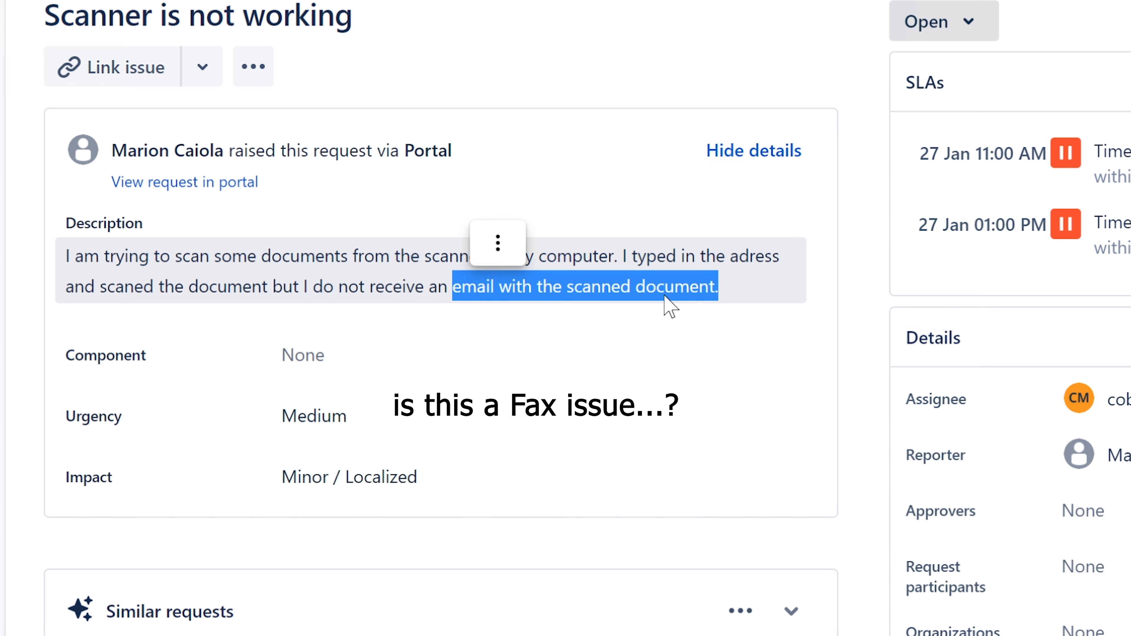
left_click(679, 292)
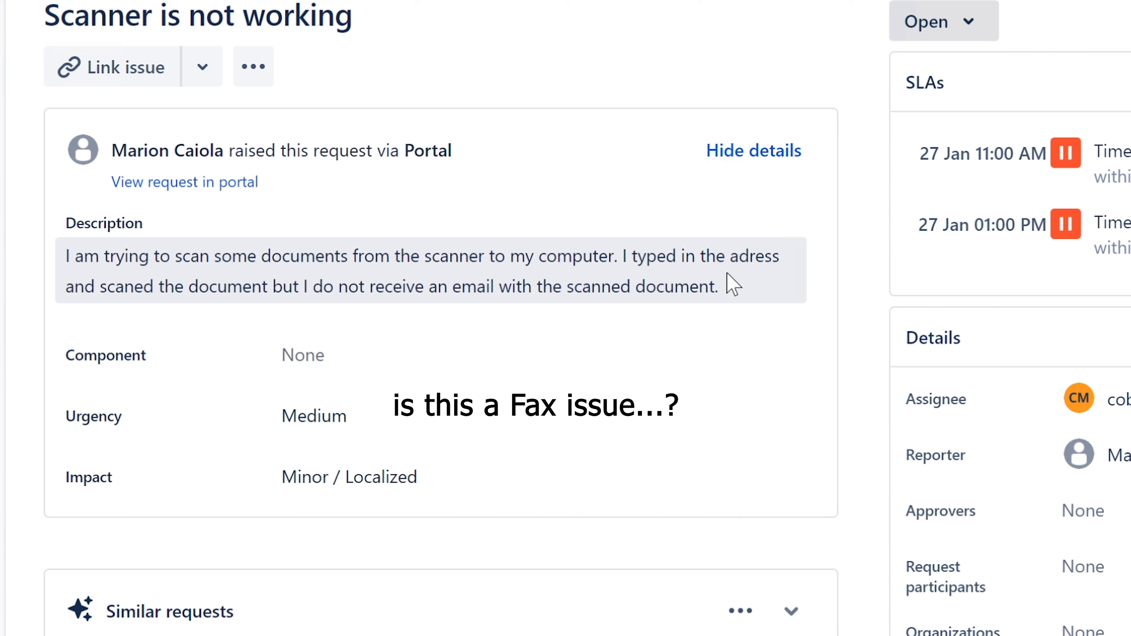
left_click_drag(719, 288, 623, 258)
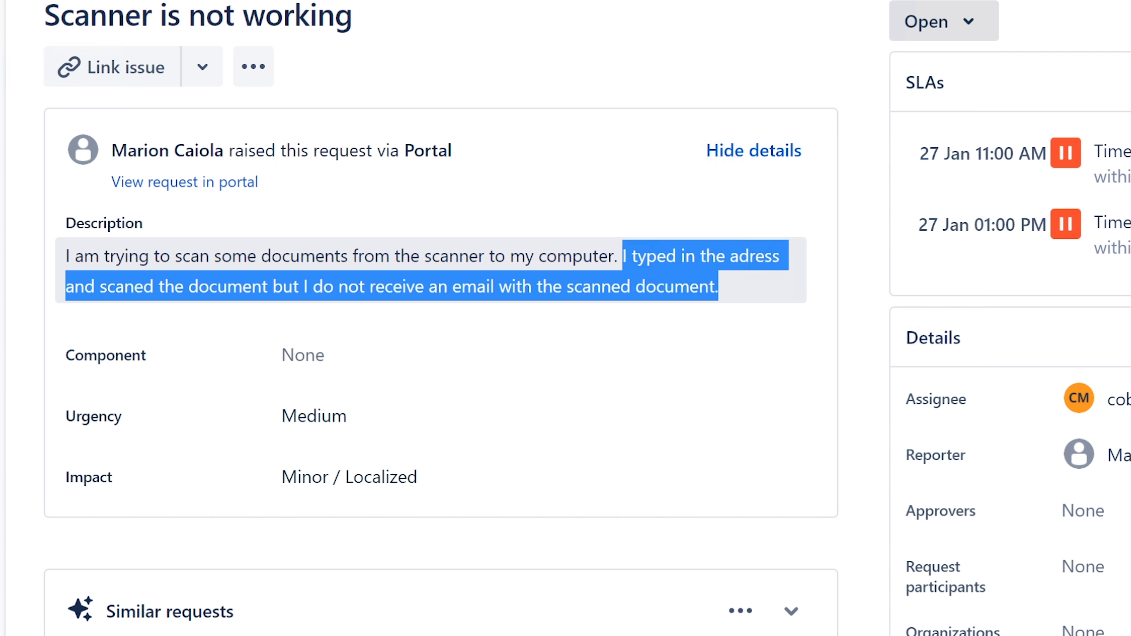
left_click(753, 285)
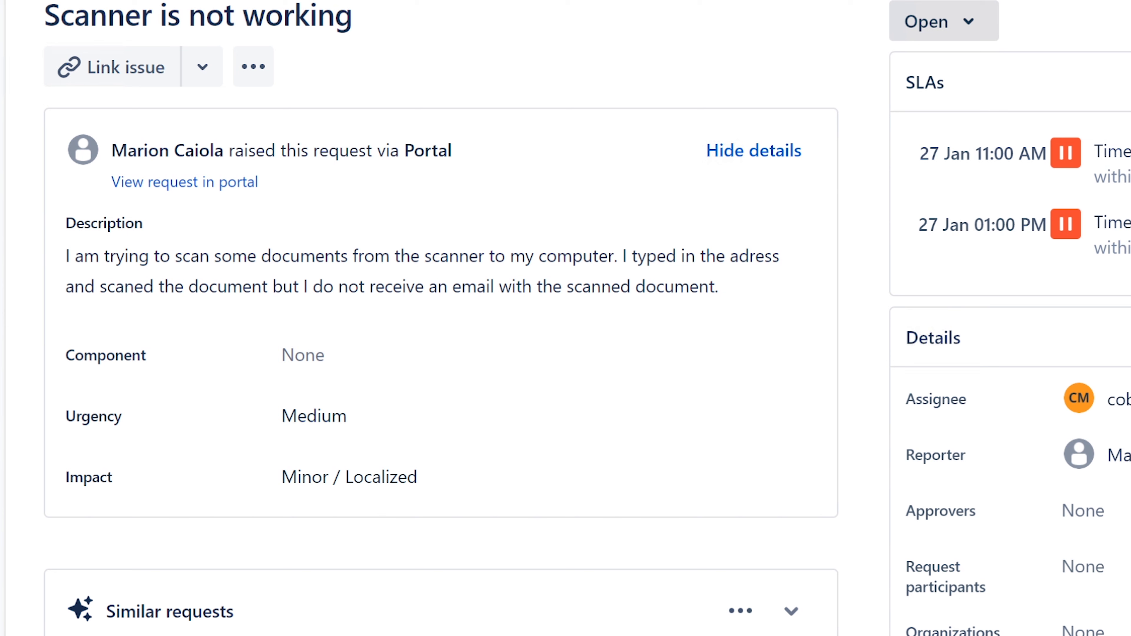
scroll(1010, 318, "down", 2)
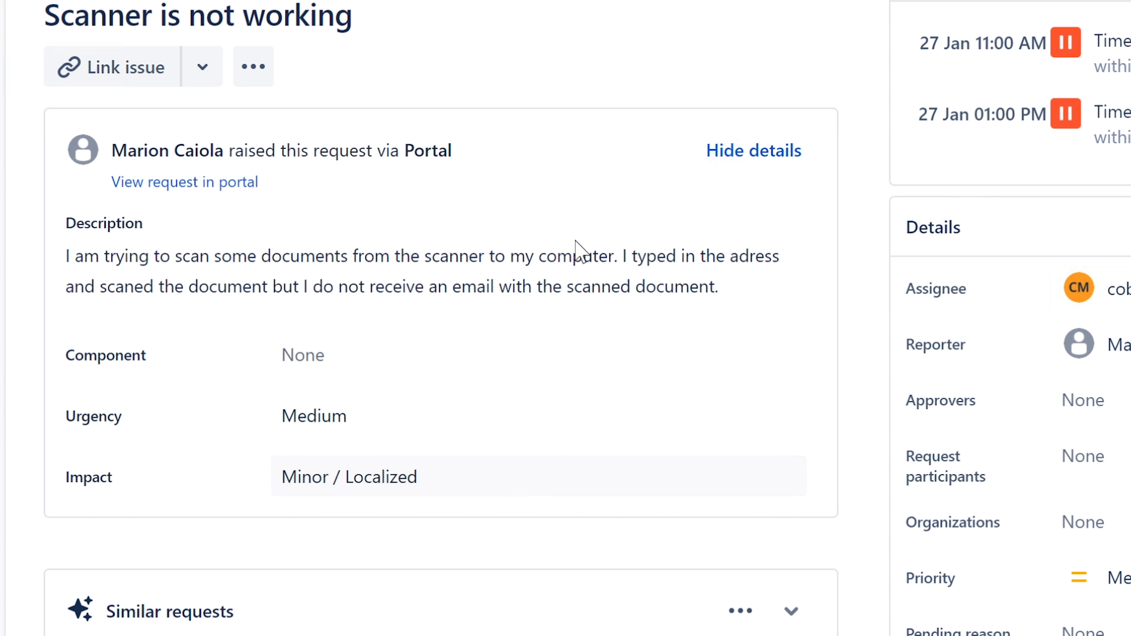
left_click_drag(623, 256, 765, 287)
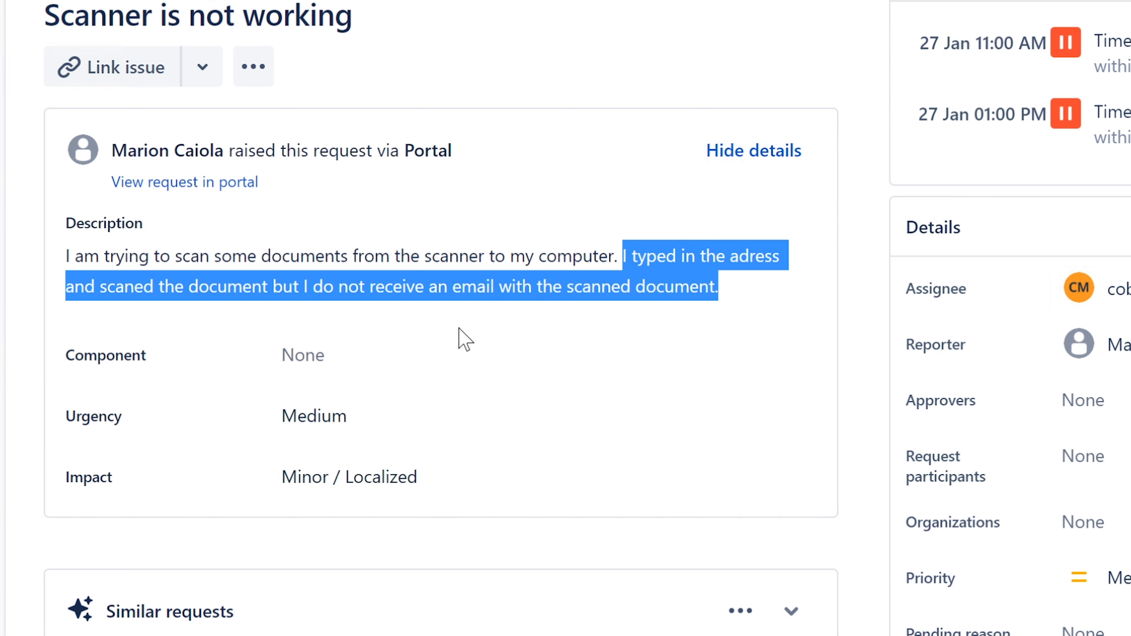
left_click(427, 286)
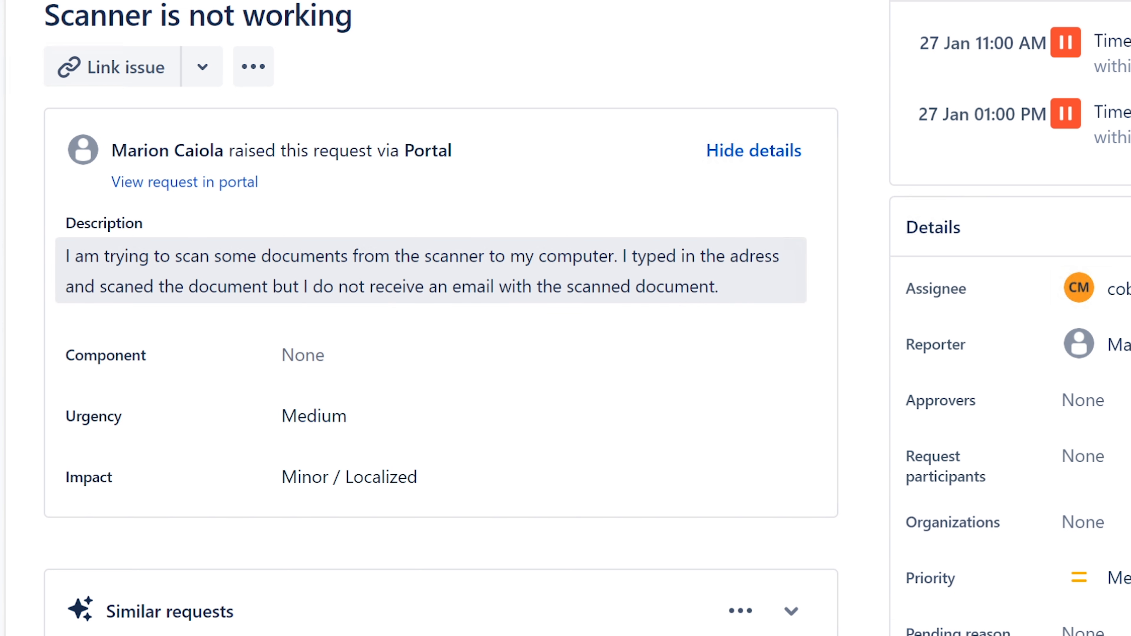
left_click_drag(618, 256, 273, 286)
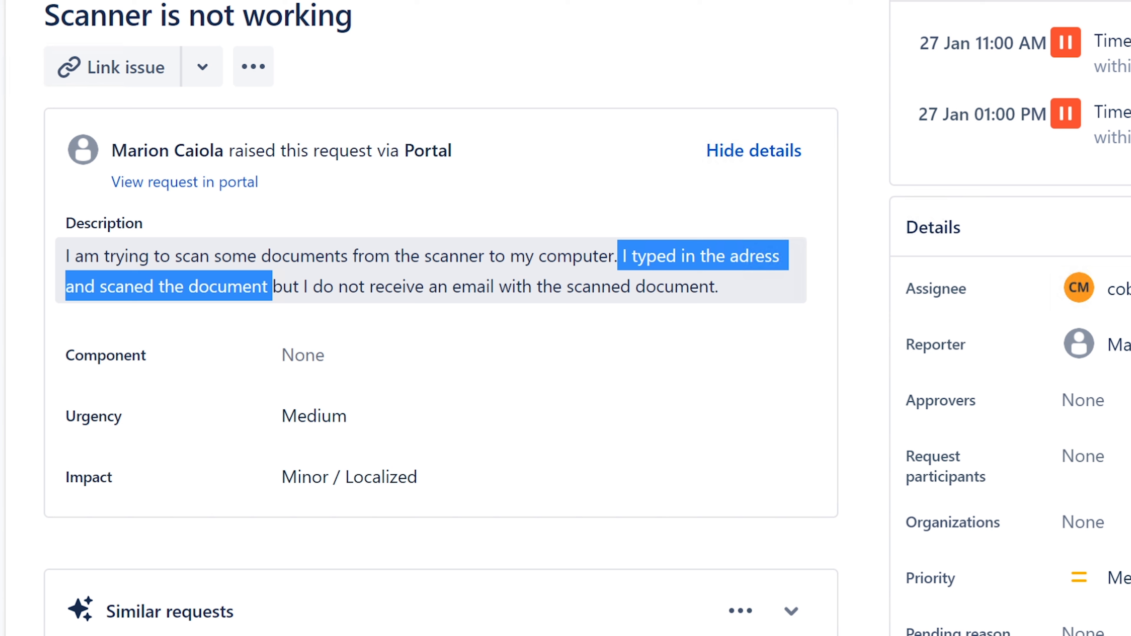
left_click_drag(272, 286, 269, 290)
left_click(268, 290)
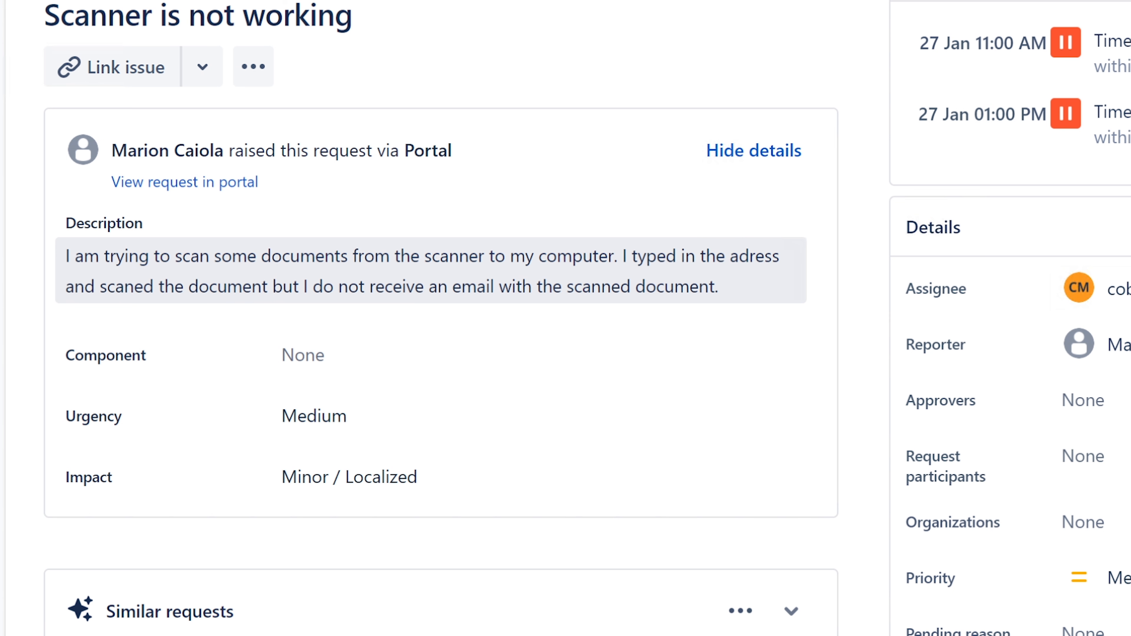
left_click_drag(272, 286, 730, 298)
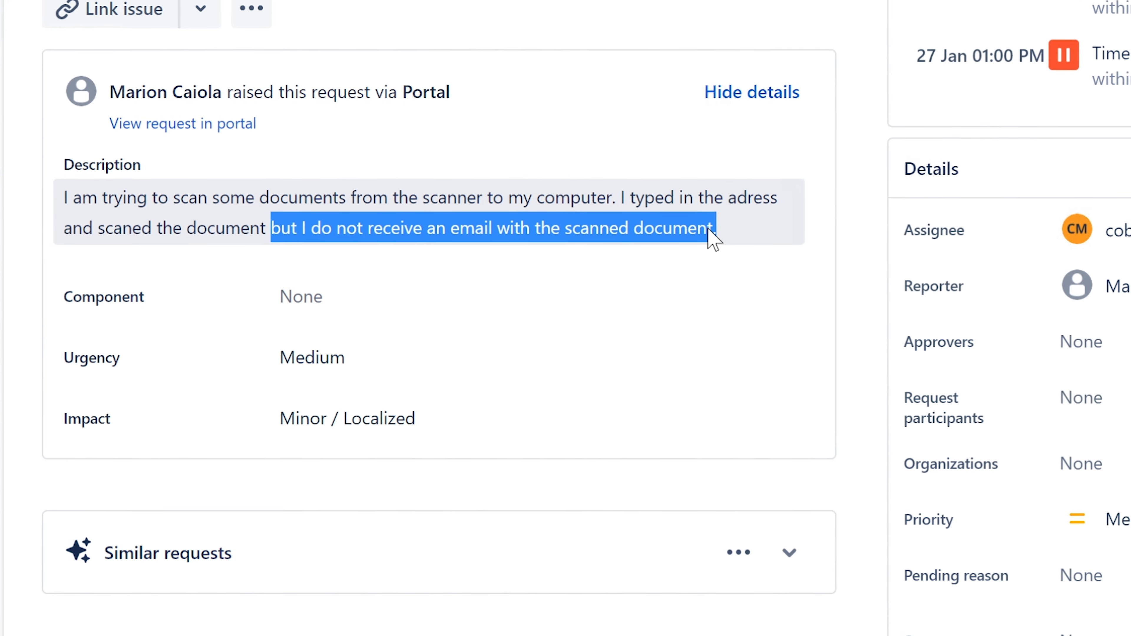
left_click(725, 281)
Step: Write 'Hello. Please provide more information about your scanner…' asking how they scan documents, signed with the agent's name
scroll(459, 579, "down", 5)
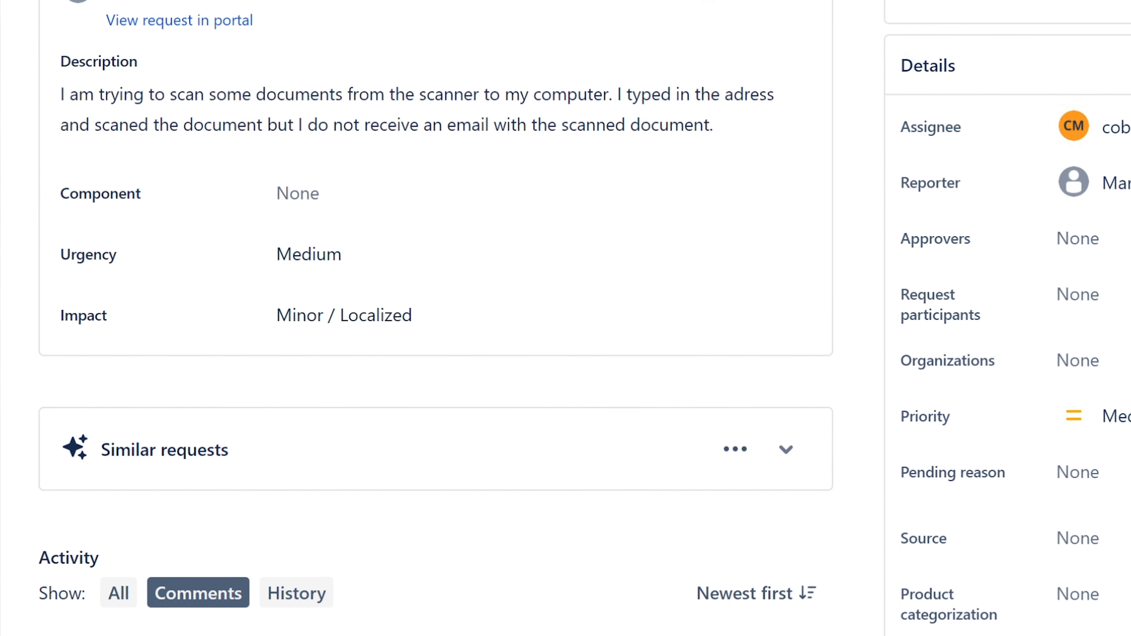
type("Hello.")
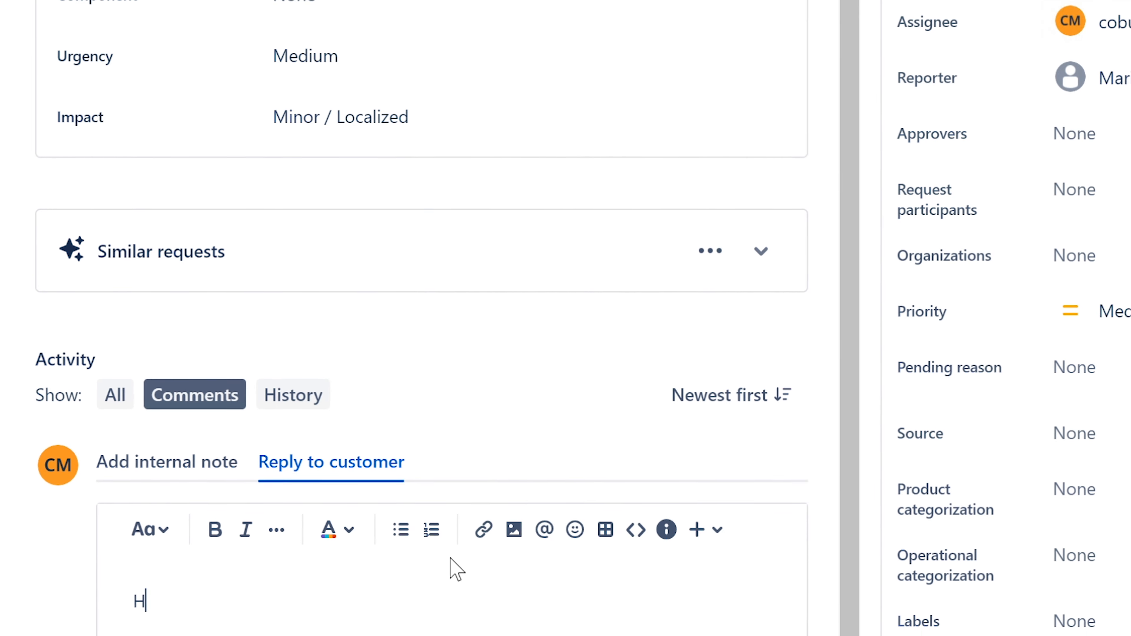
type("p")
key("BackSpace")
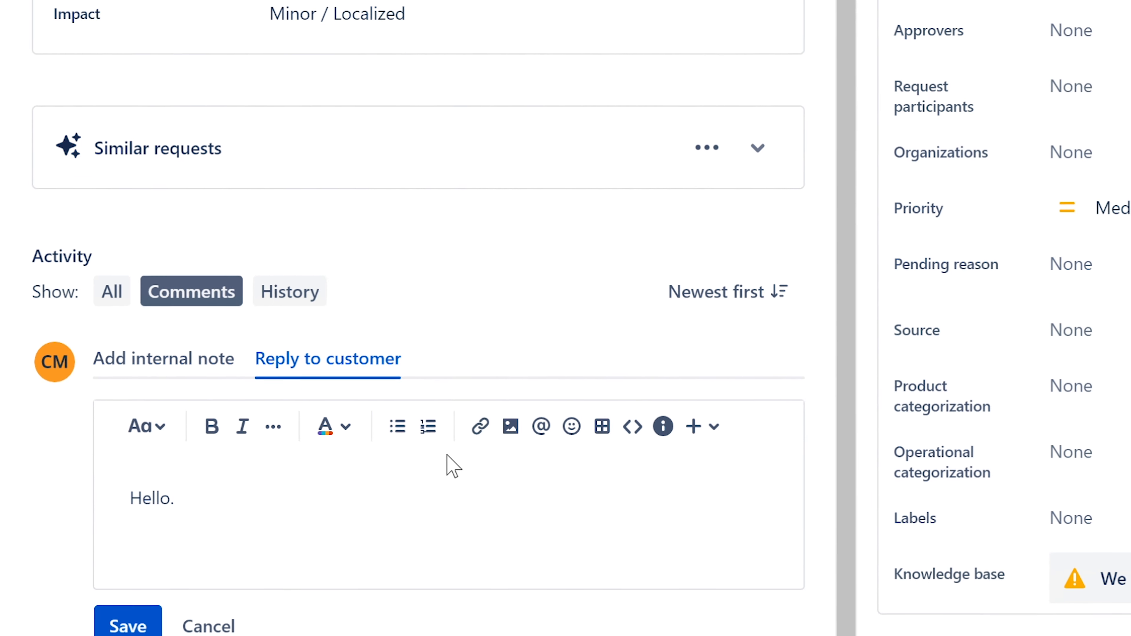
type("Please provide m")
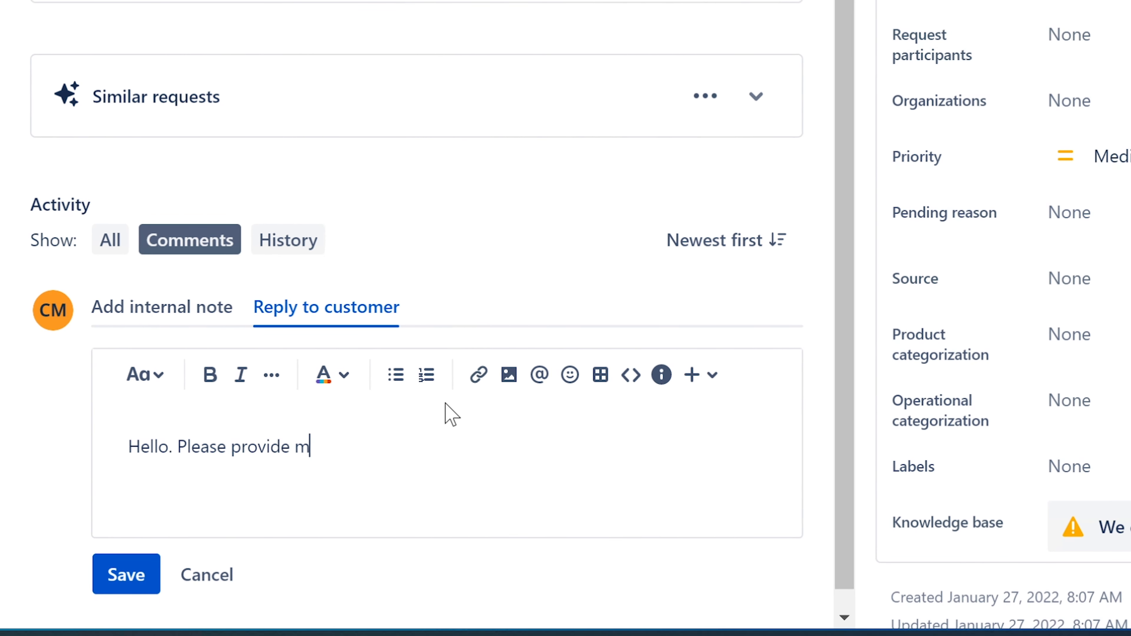
type("ore information abo")
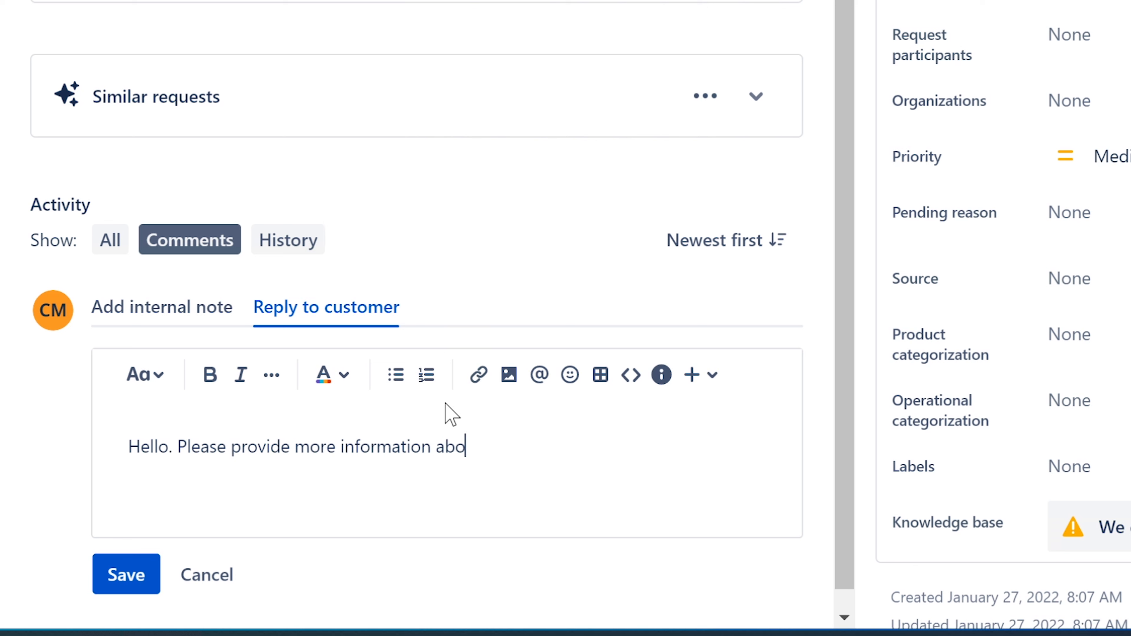
type("ut your scanne")
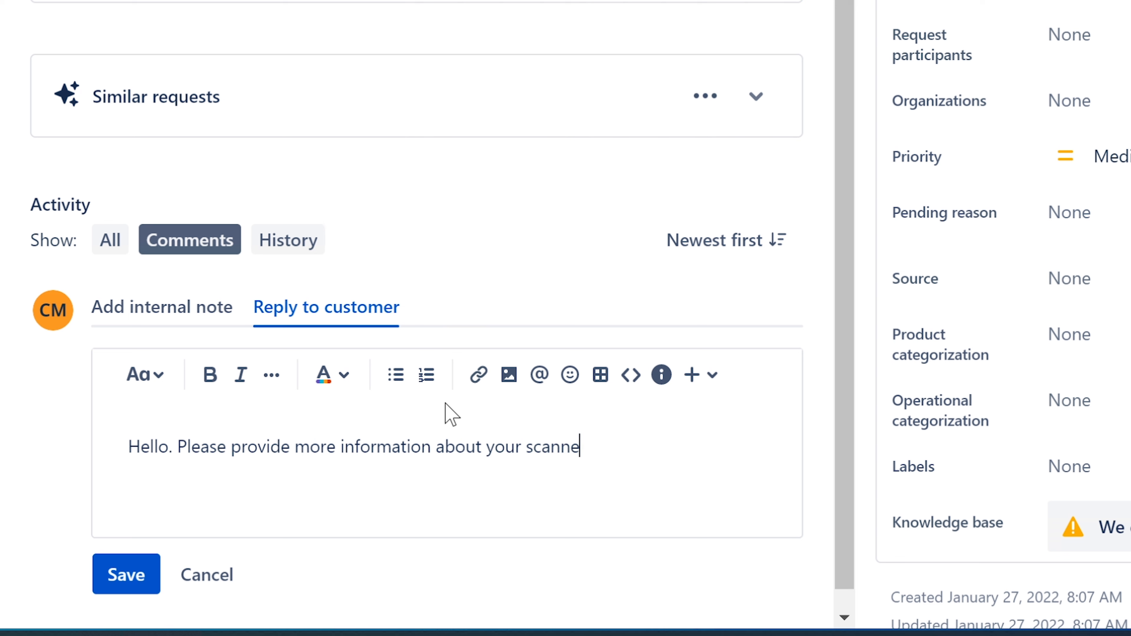
type("r. How it works")
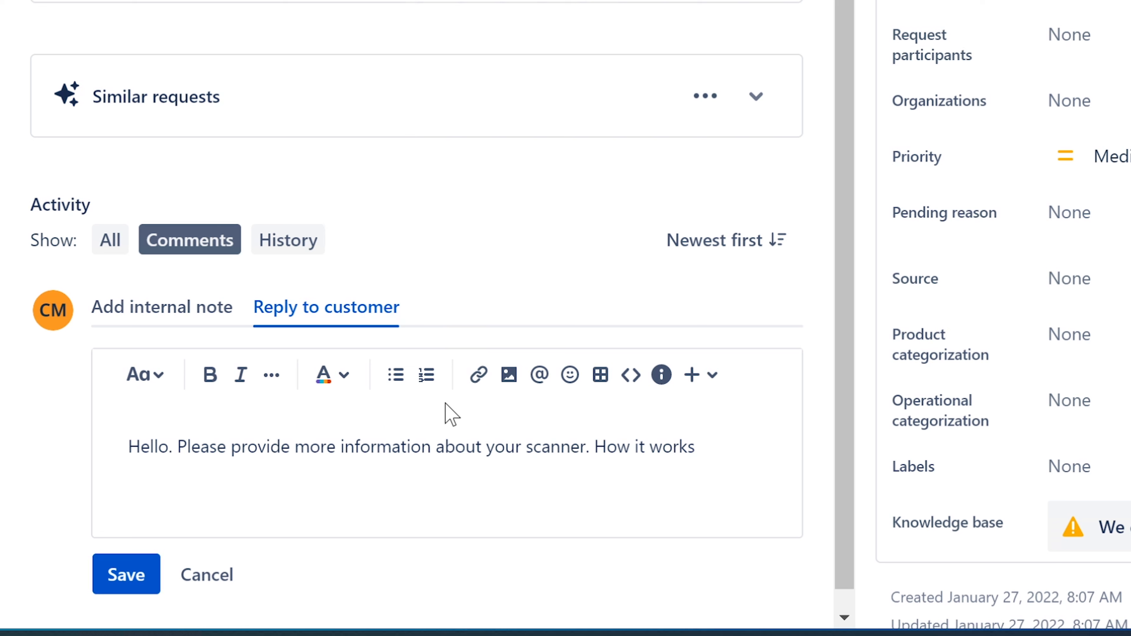
key("BackSpace")
key("BackSpace")
key("BackSpace")
key("BackSpace")
key("BackSpace")
key("BackSpace")
key("BackSpace")
key("BackSpace")
key("BackSpace")
key("BackSpace")
key("BackSpace")
type("Exp")
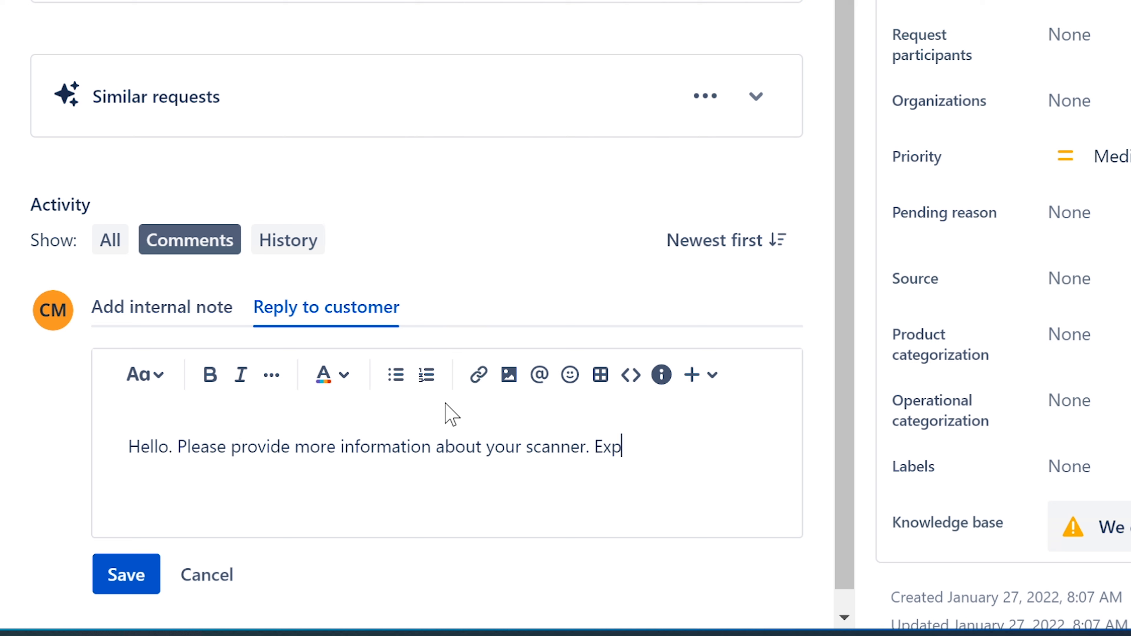
type("lain in detai")
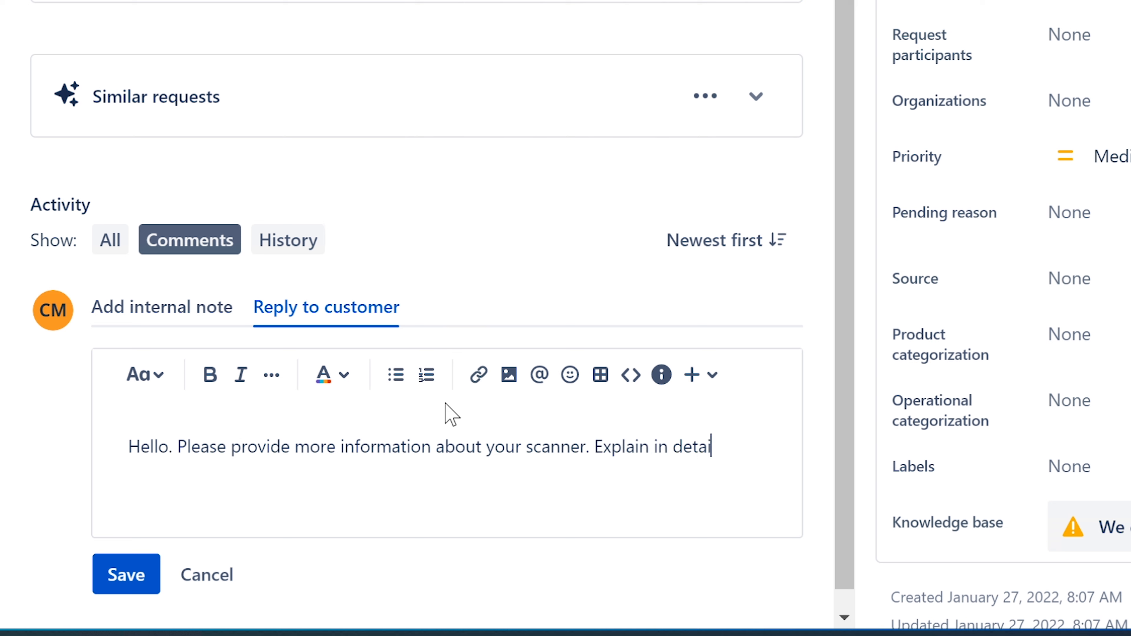
type("l how it work")
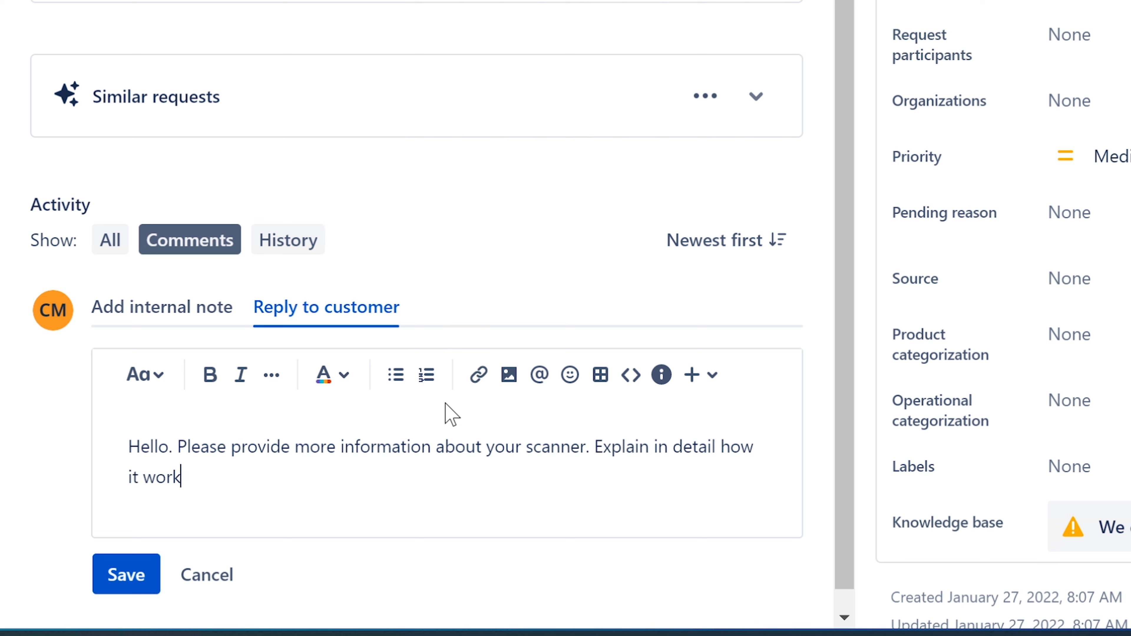
type("s and what you need to do to")
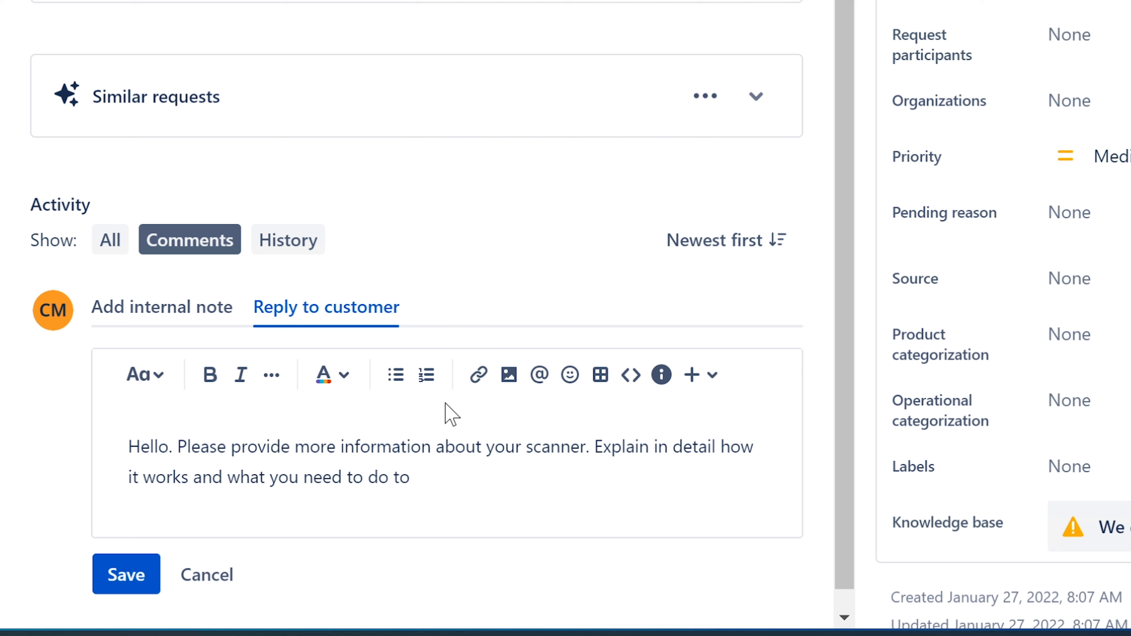
key("BackSpace")
key("BackSpace")
type("in ordr")
key("BackSpace")
type("er to ")
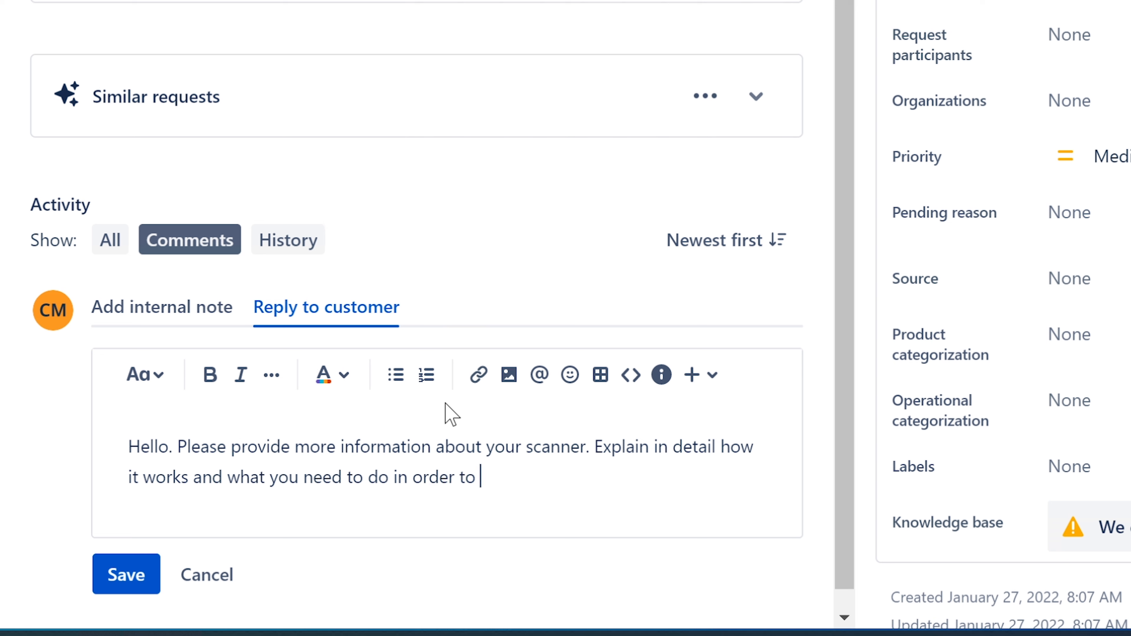
type("scan documents. ")
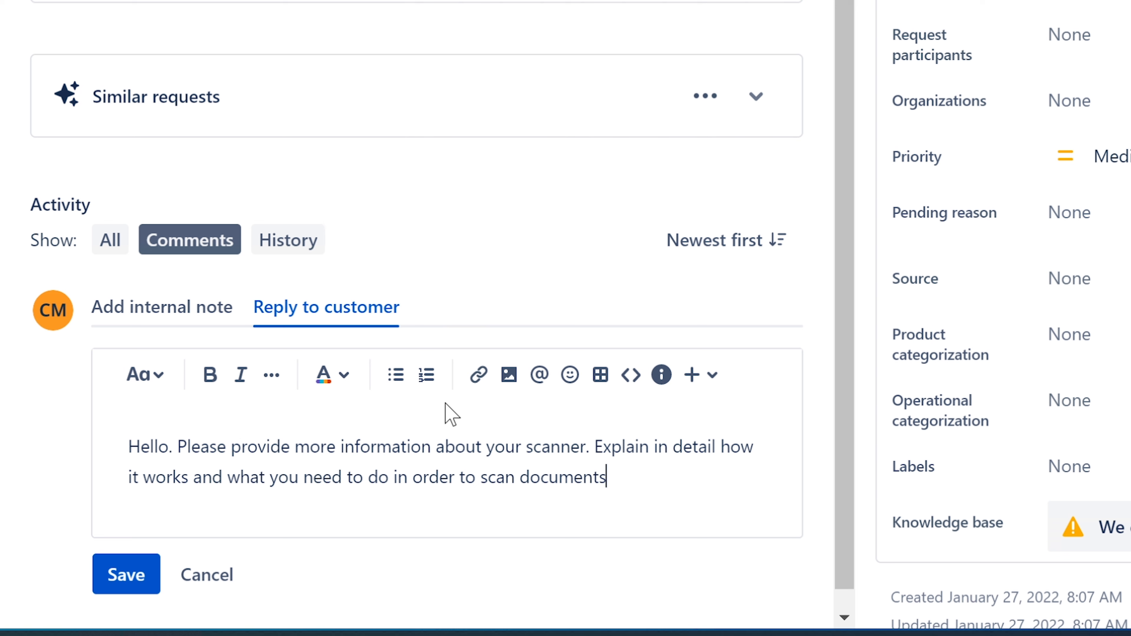
type("...")
key("BackSpace")
type("Ervin")
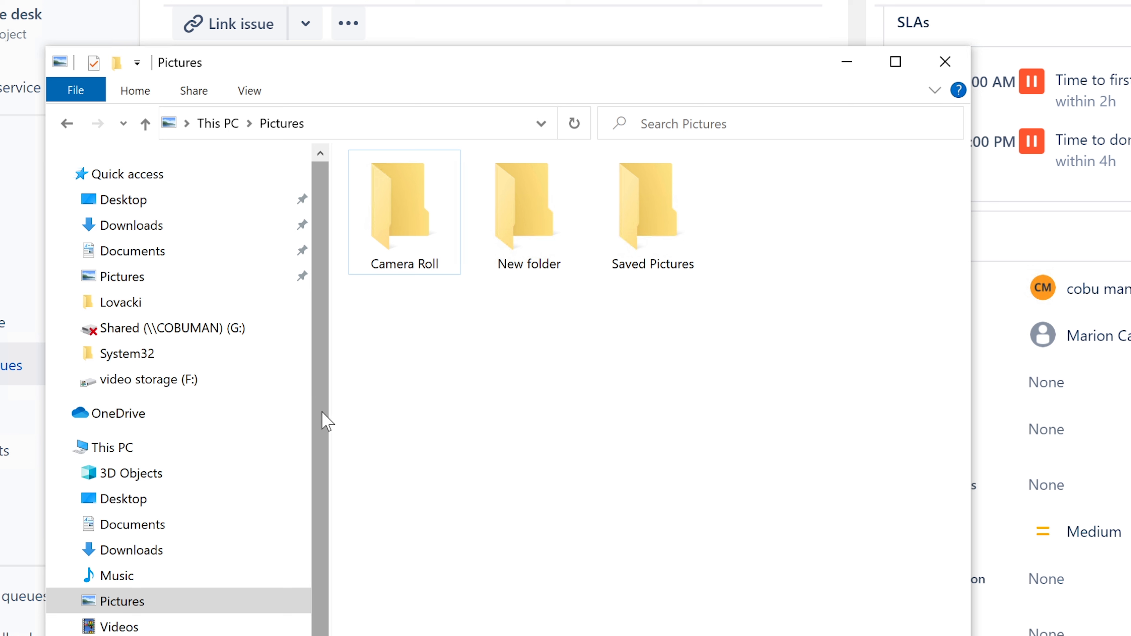
Step: Close the File Explorer Pictures window to reveal the 'Scanner is not working' request
scroll(320, 415, "down", 1)
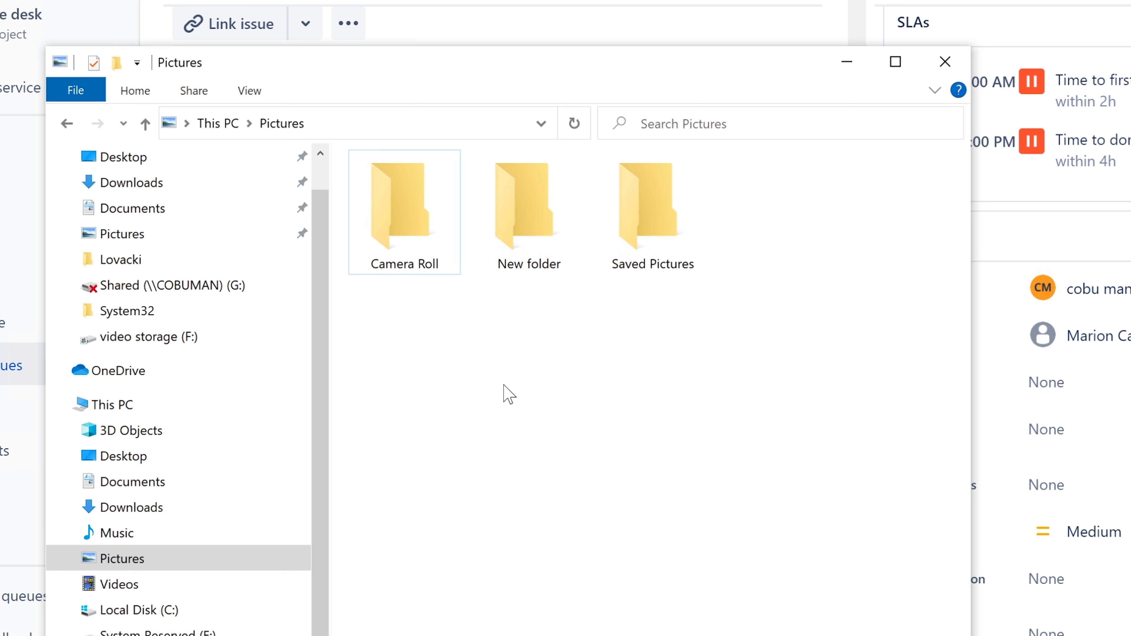
left_click(962, 67)
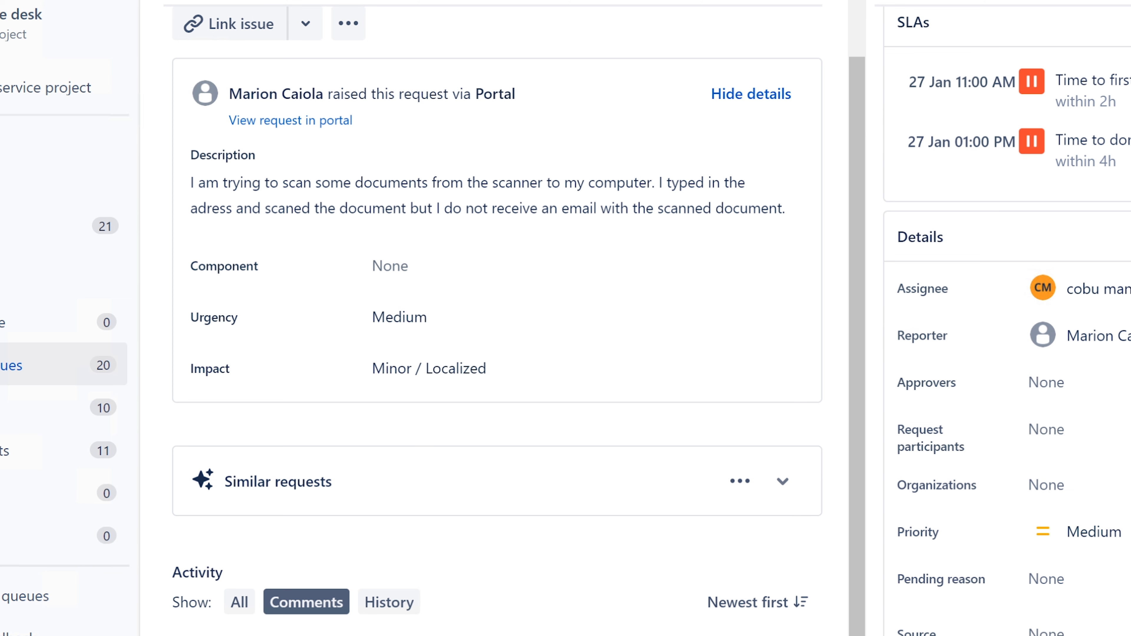
Step: Leave ISD-107 for the Unassigned issues queue listing 19 requests
scroll(497, 312, "up", 2)
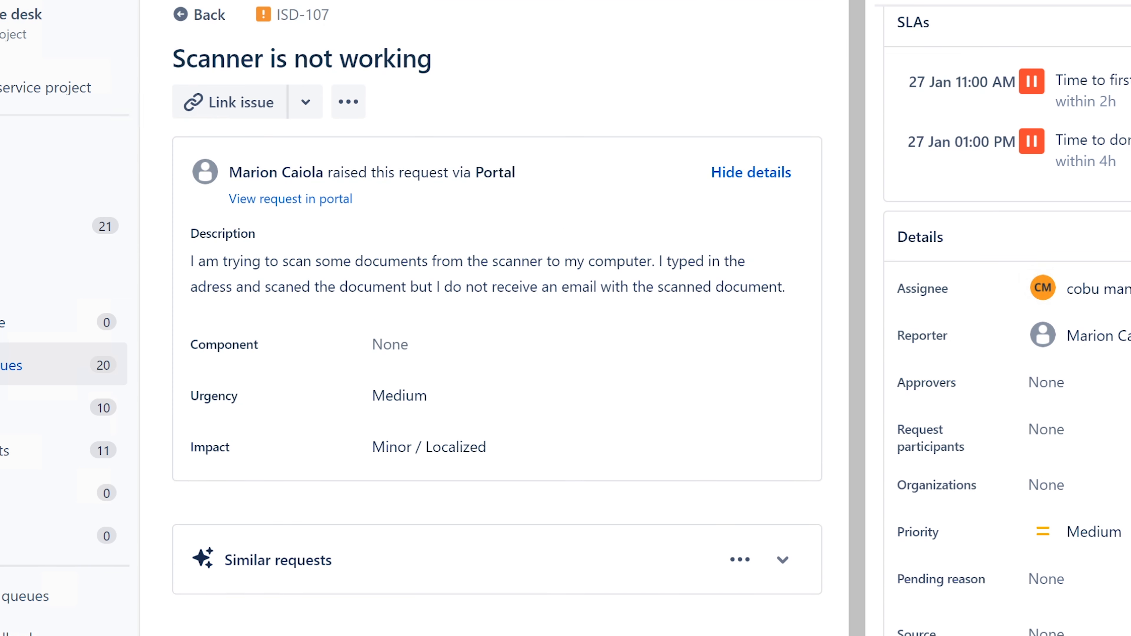
left_click(10, 365)
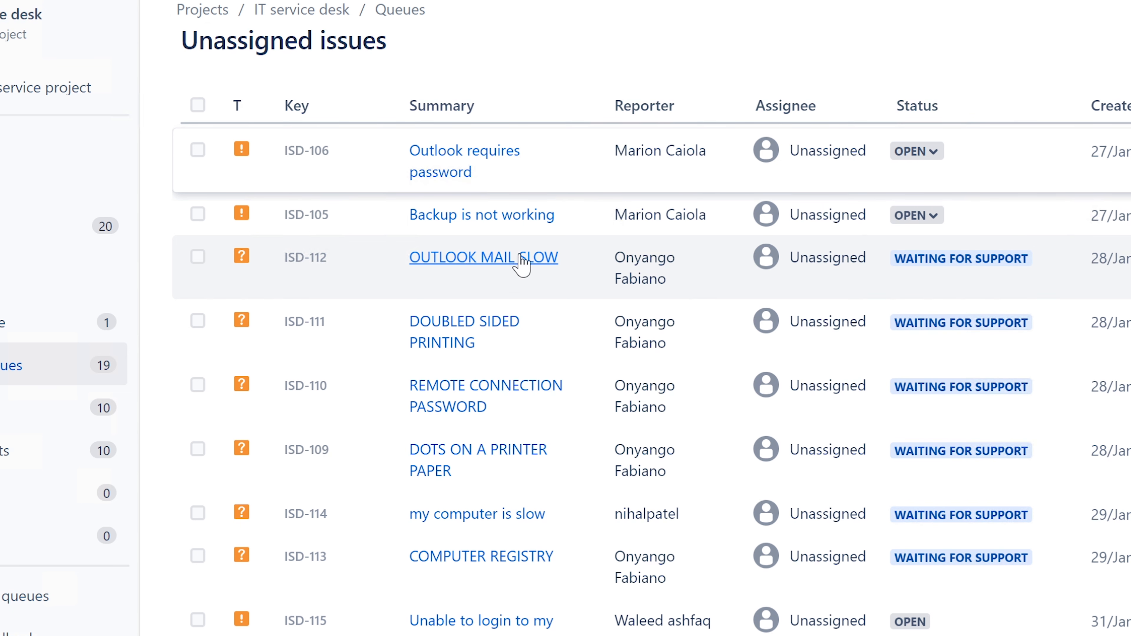
Step: Open ISD-112 'OUTLOOK MAIL SLOW' and assign it to yourself
left_click(523, 258)
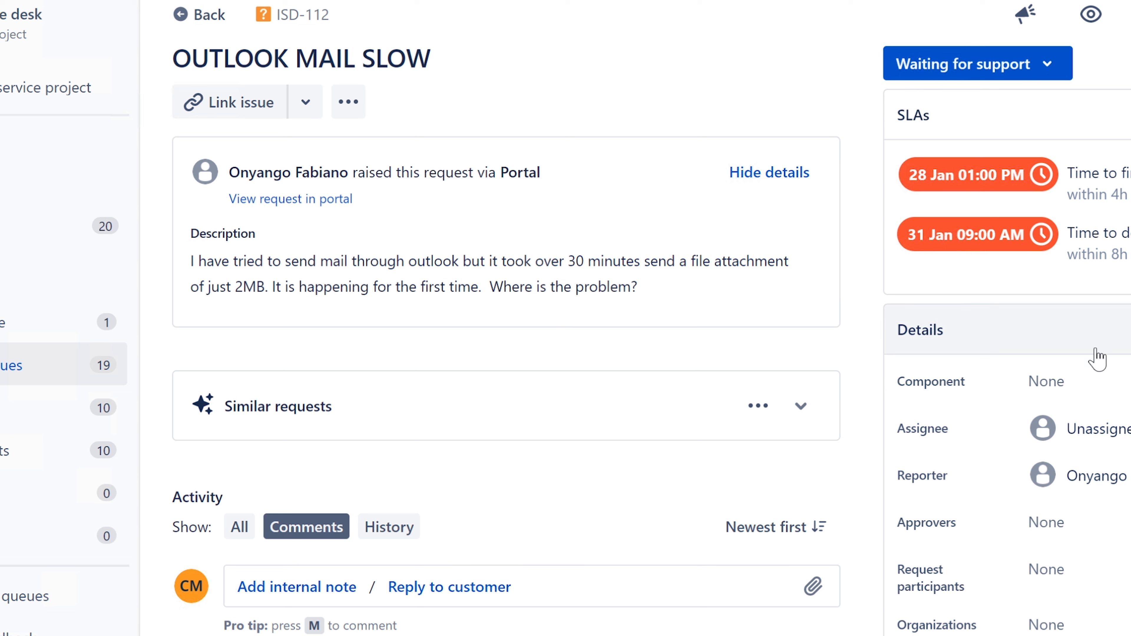
left_click(1096, 428)
left_click(1100, 486)
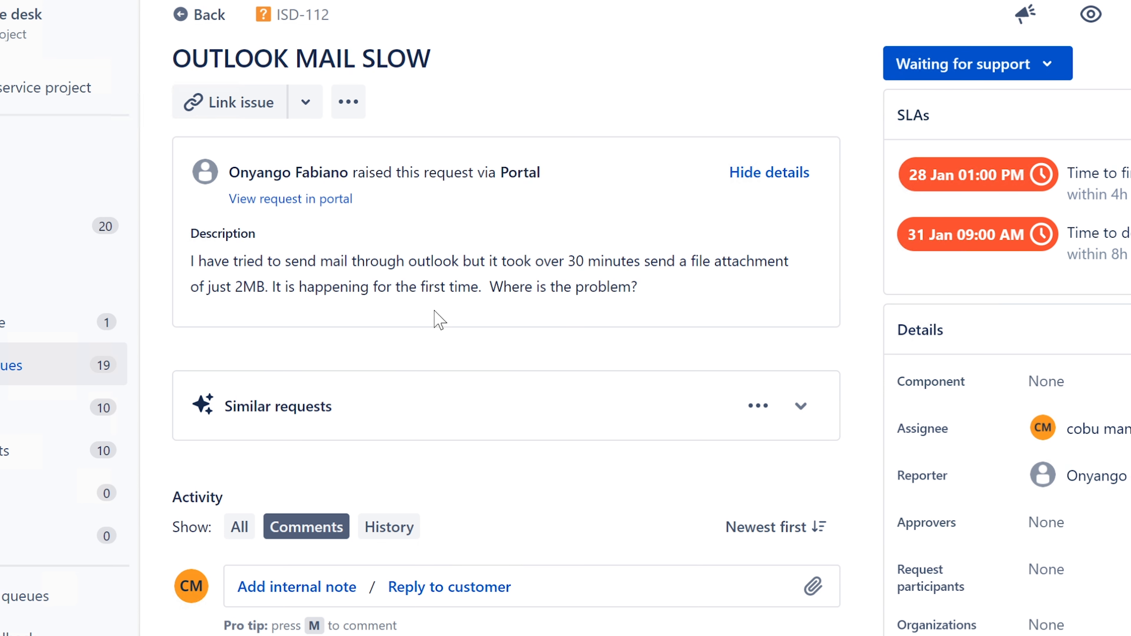
Step: Review the title and description: first occurrence, 30 minutes to send a 2MB attachment
left_click(173, 53)
left_click_drag(173, 52, 452, 61)
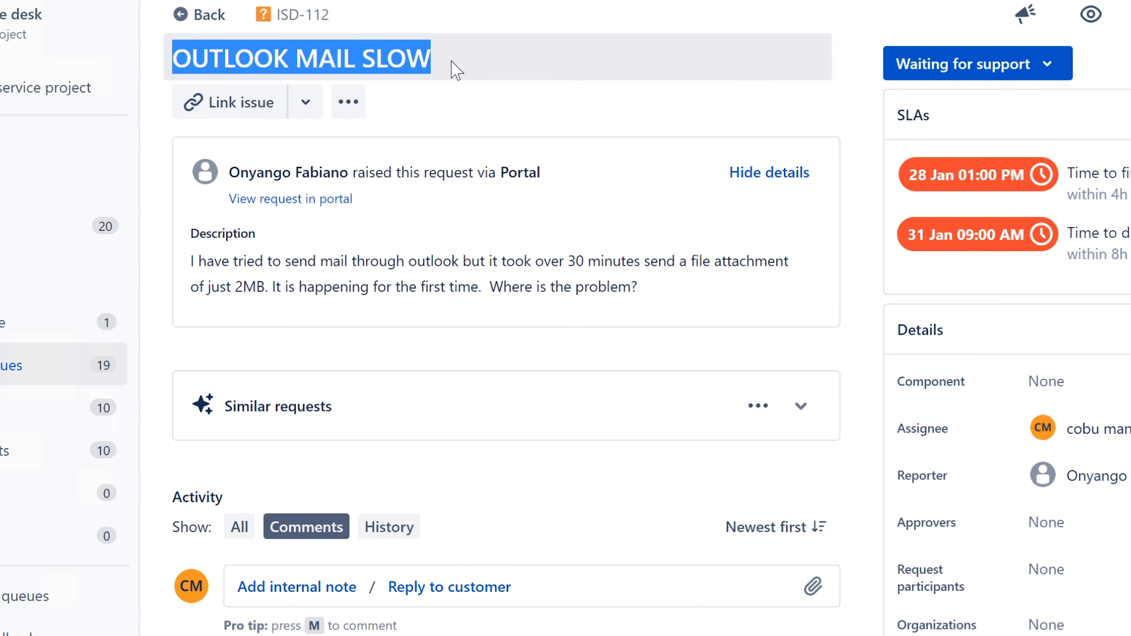
left_click(192, 262)
left_click_drag(191, 261, 342, 262)
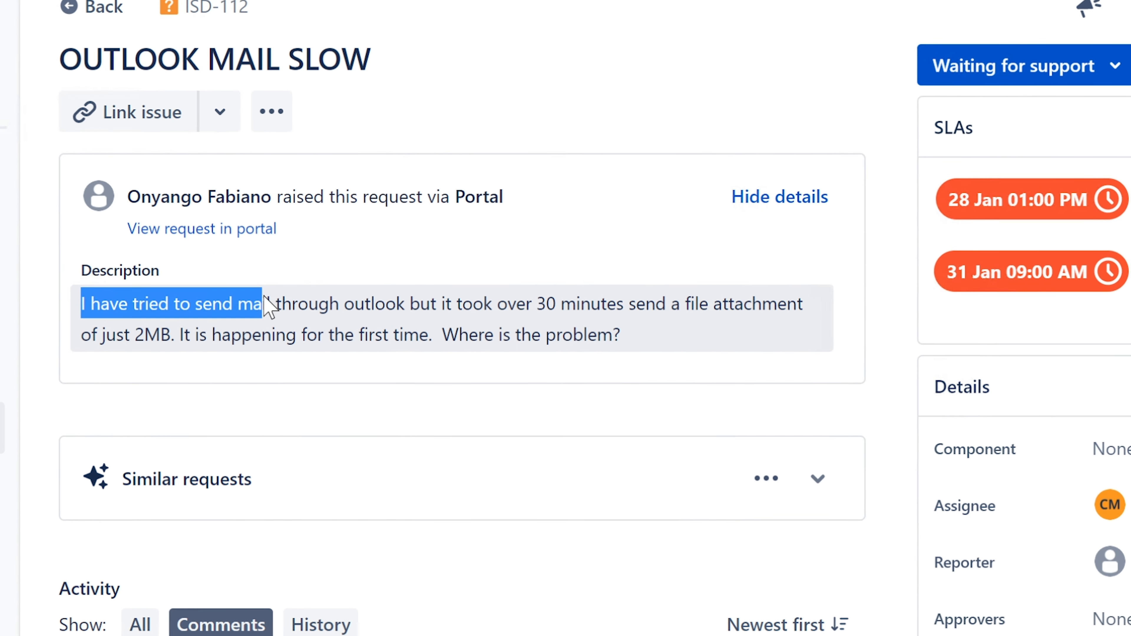
left_click_drag(265, 297, 160, 347)
left_click(361, 311)
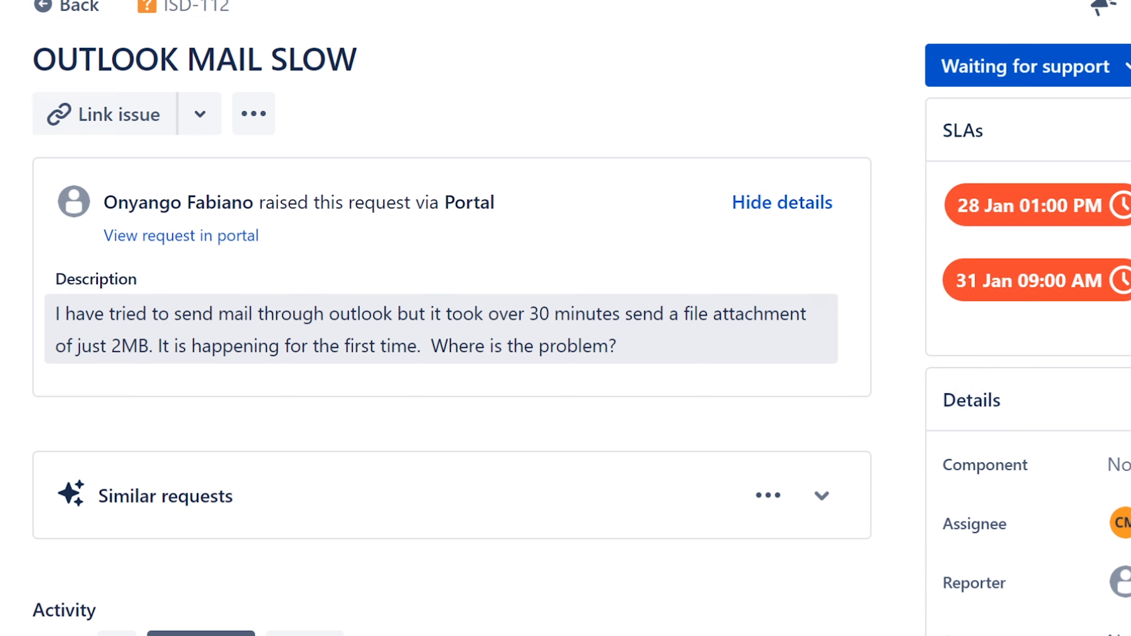
left_click_drag(148, 346, 417, 347)
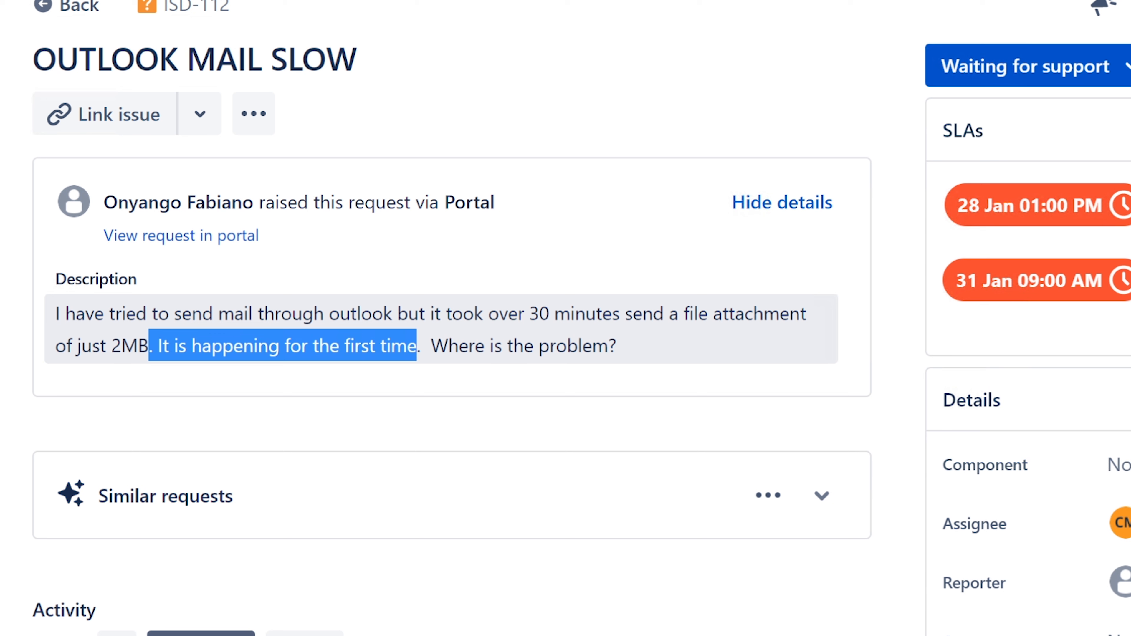
left_click(632, 339)
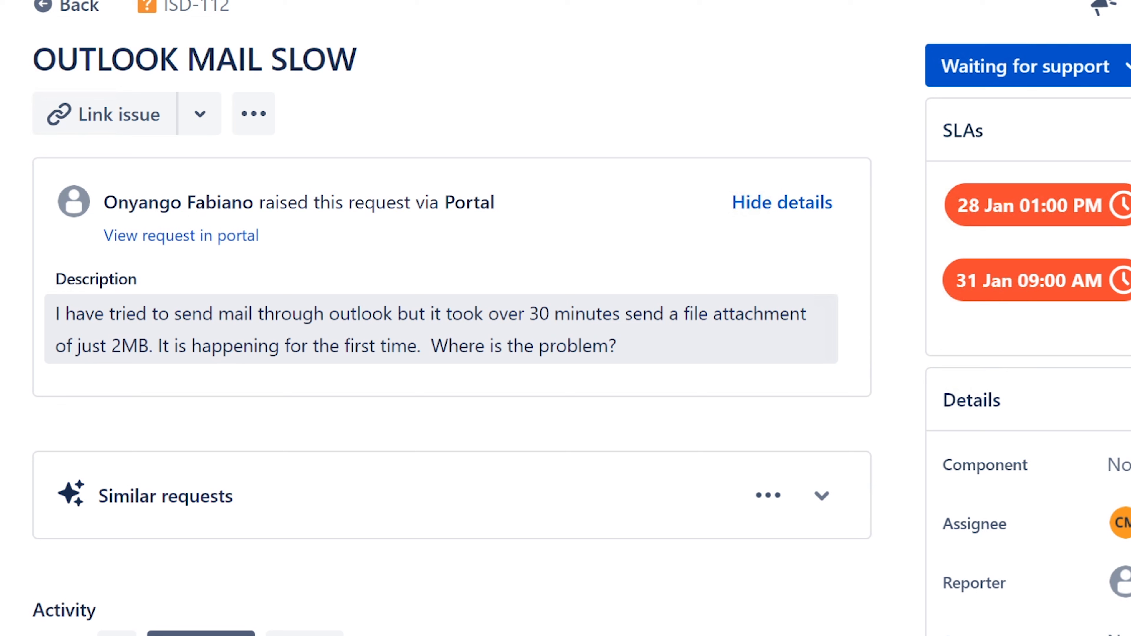
left_click_drag(530, 314, 148, 346)
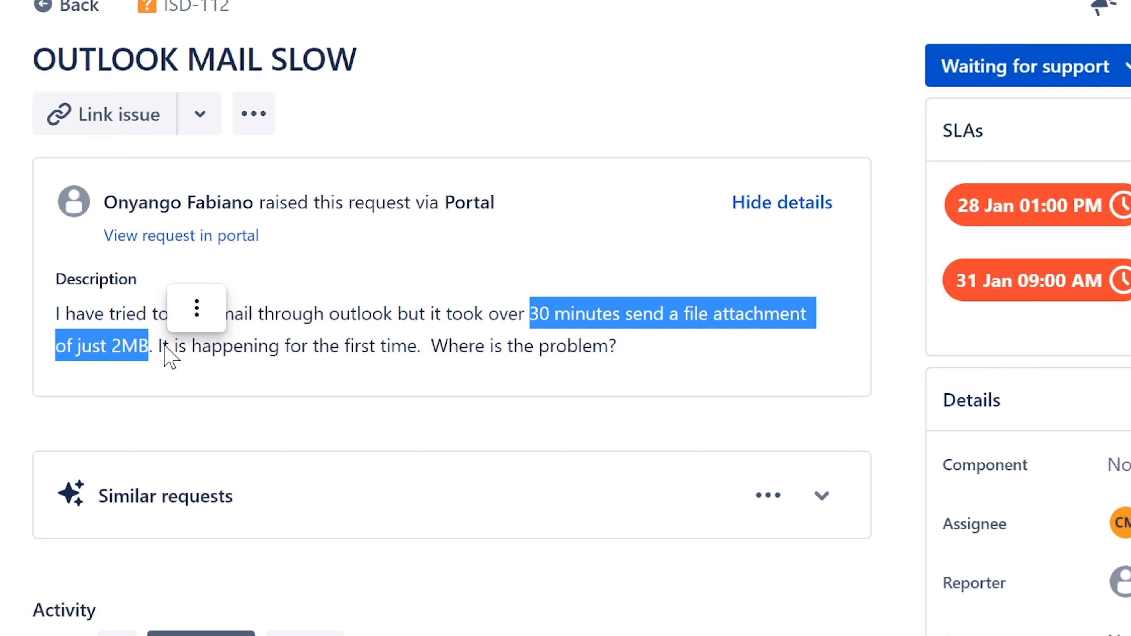
left_click(672, 331)
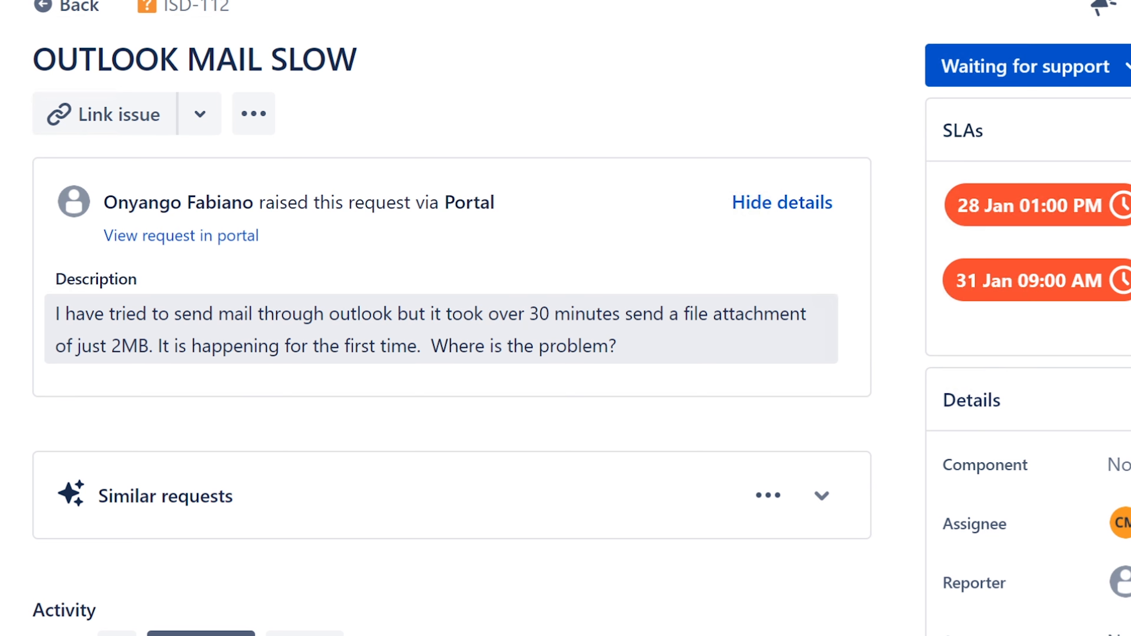
left_click_drag(530, 314, 148, 346)
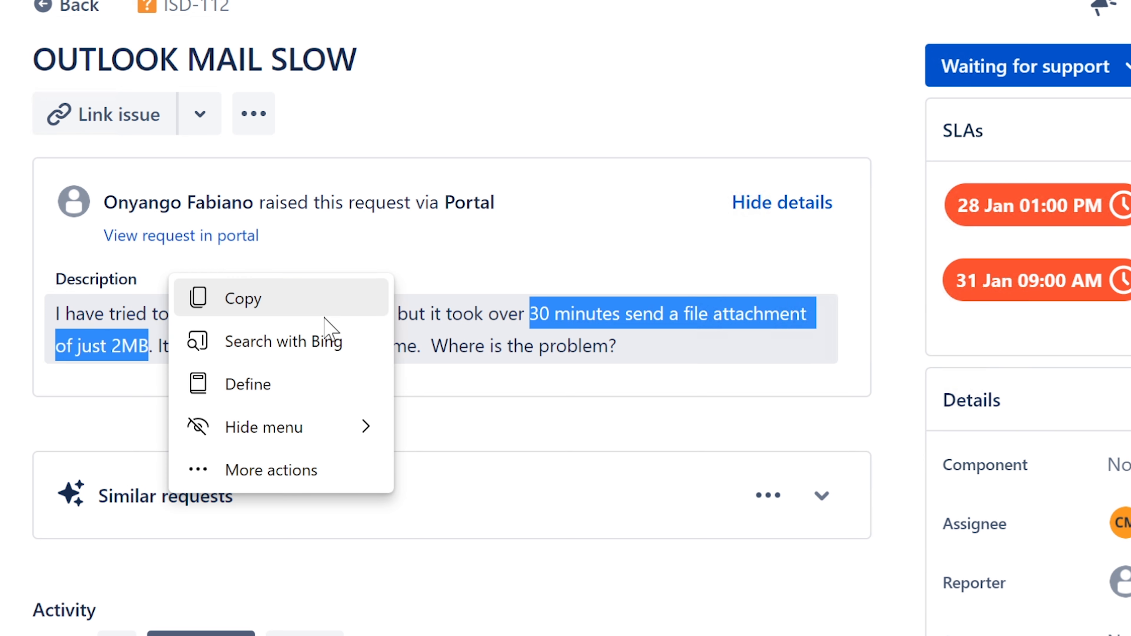
left_click(498, 303)
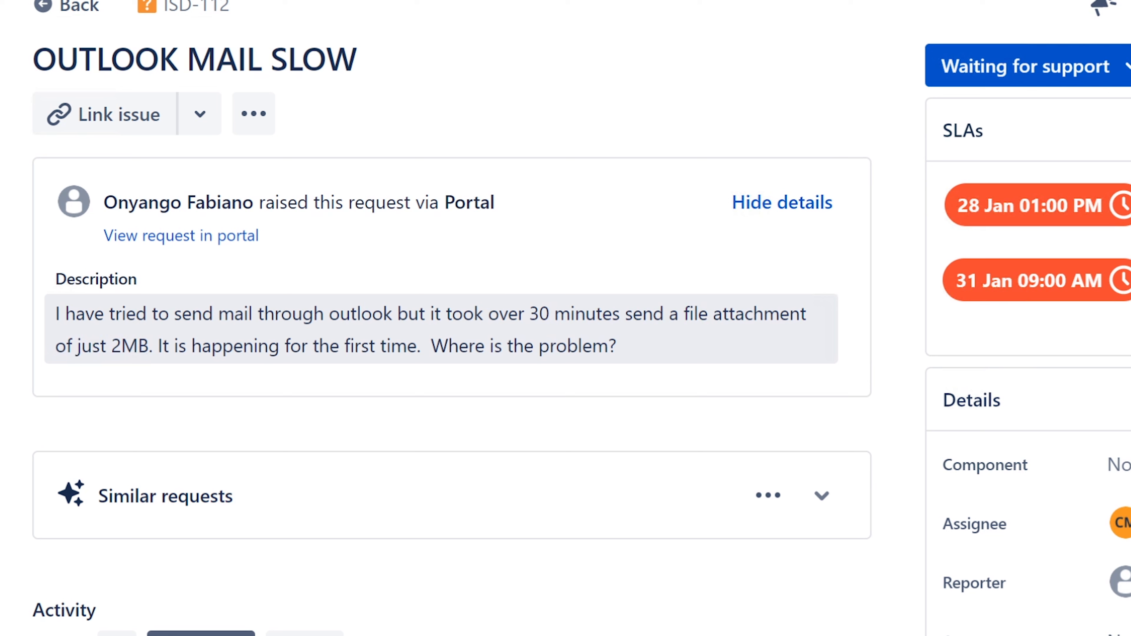
left_click_drag(530, 314, 152, 348)
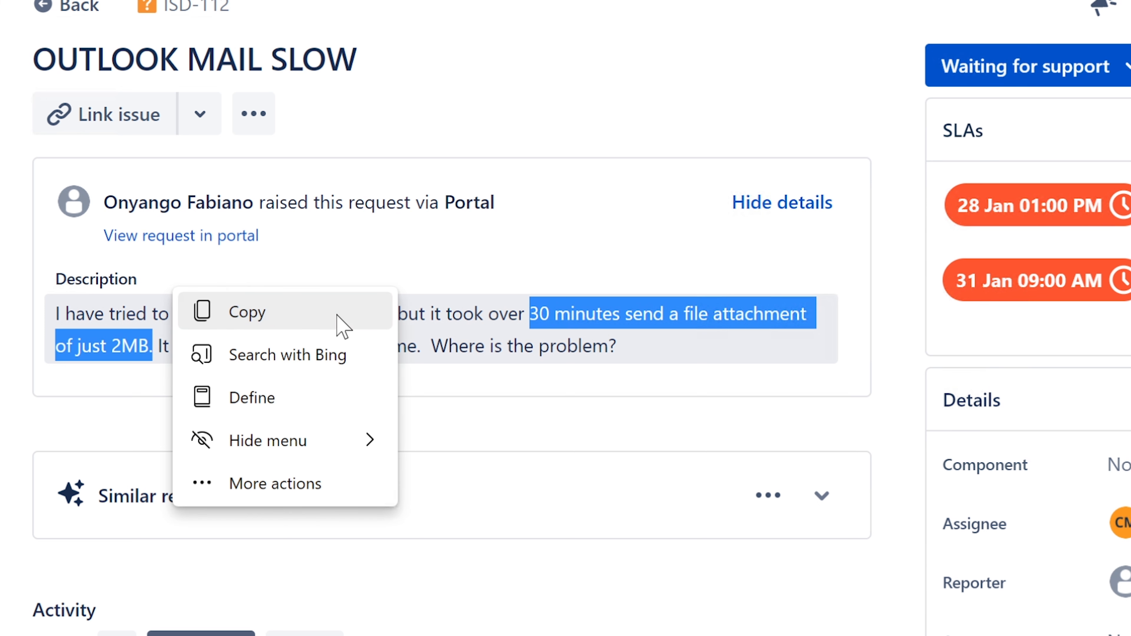
left_click(442, 315)
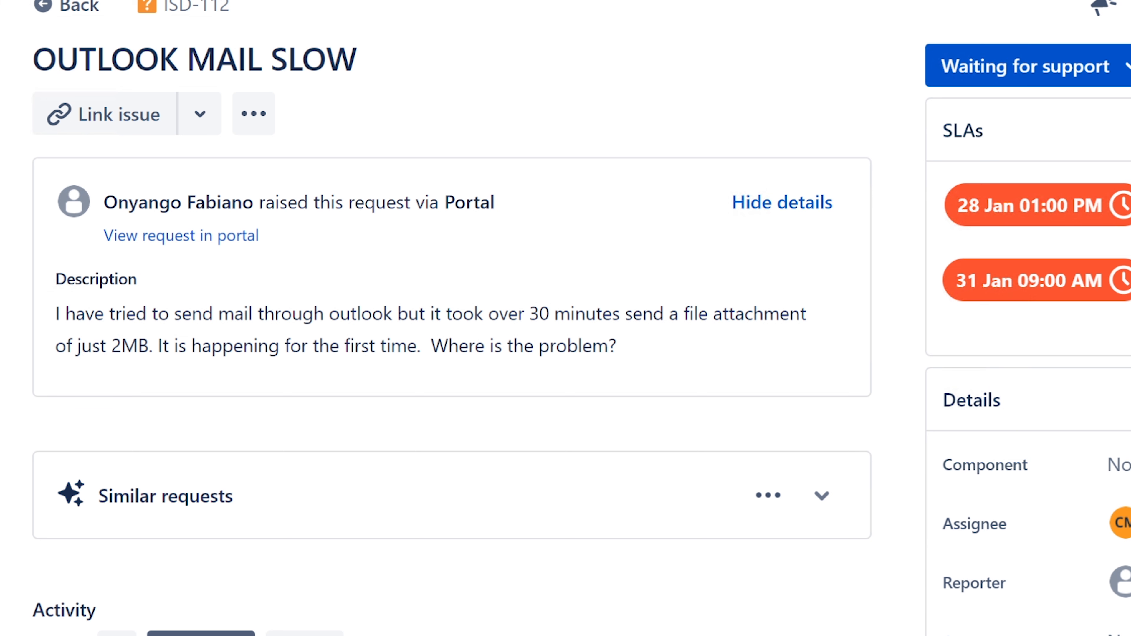
Step: Launch Control Panel from Windows search with 'con' and move its window up and left
key("super+s")
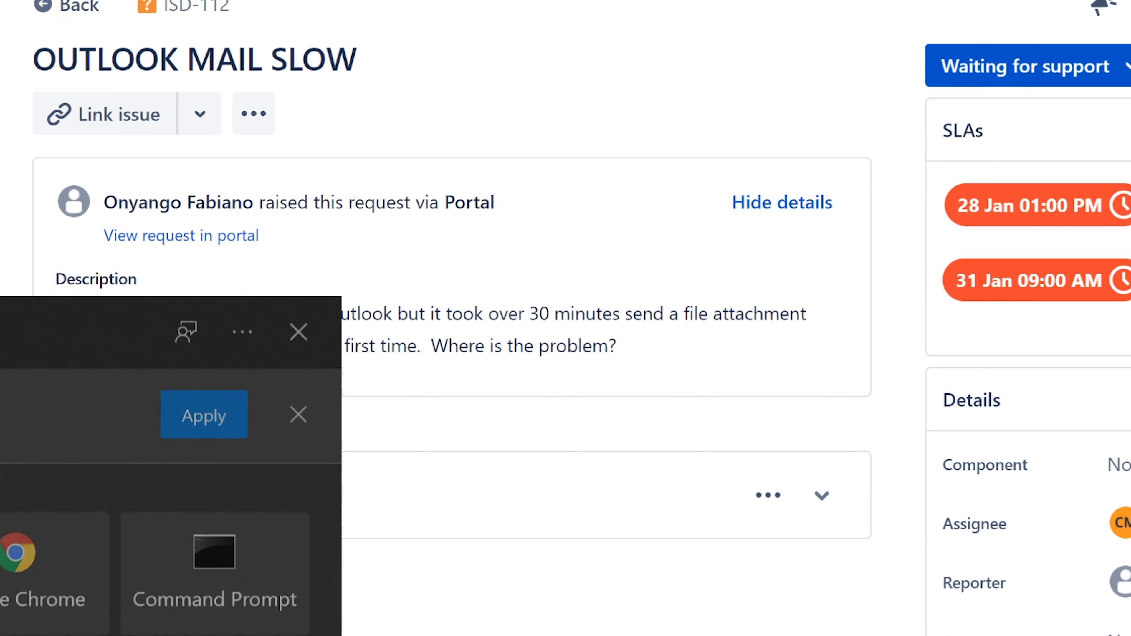
type("con")
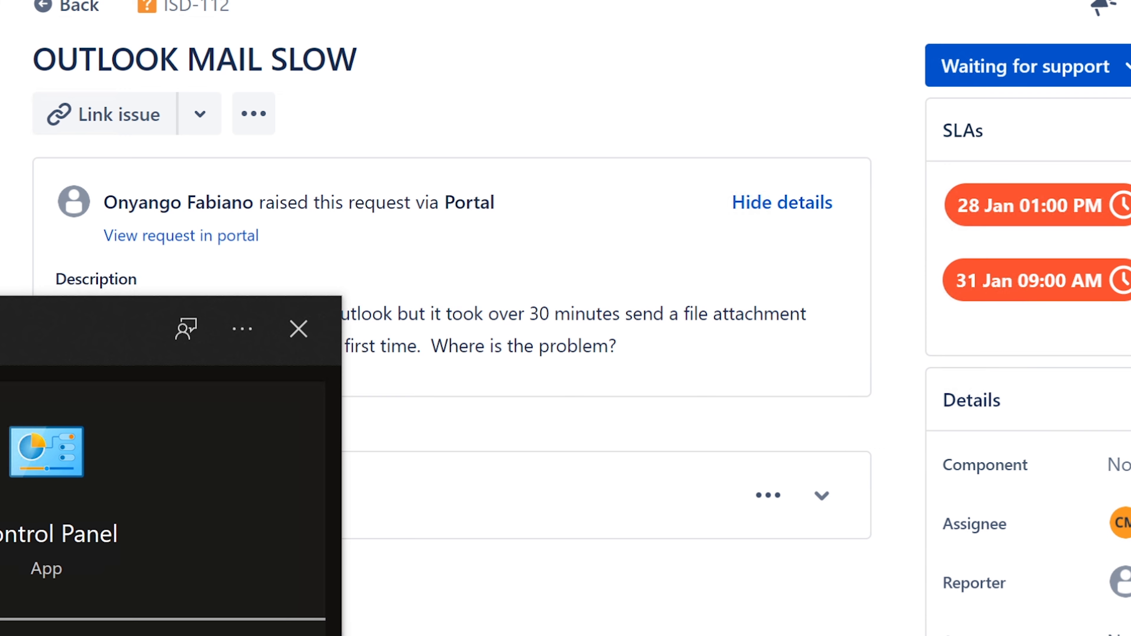
key("Return")
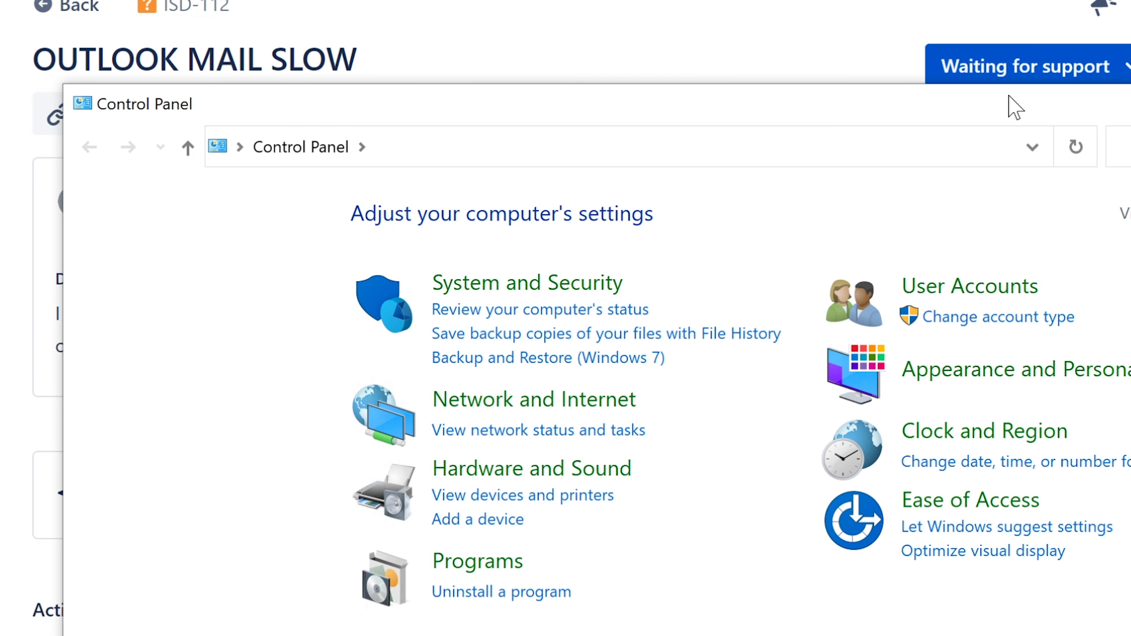
left_click_drag(1015, 106, 682, 94)
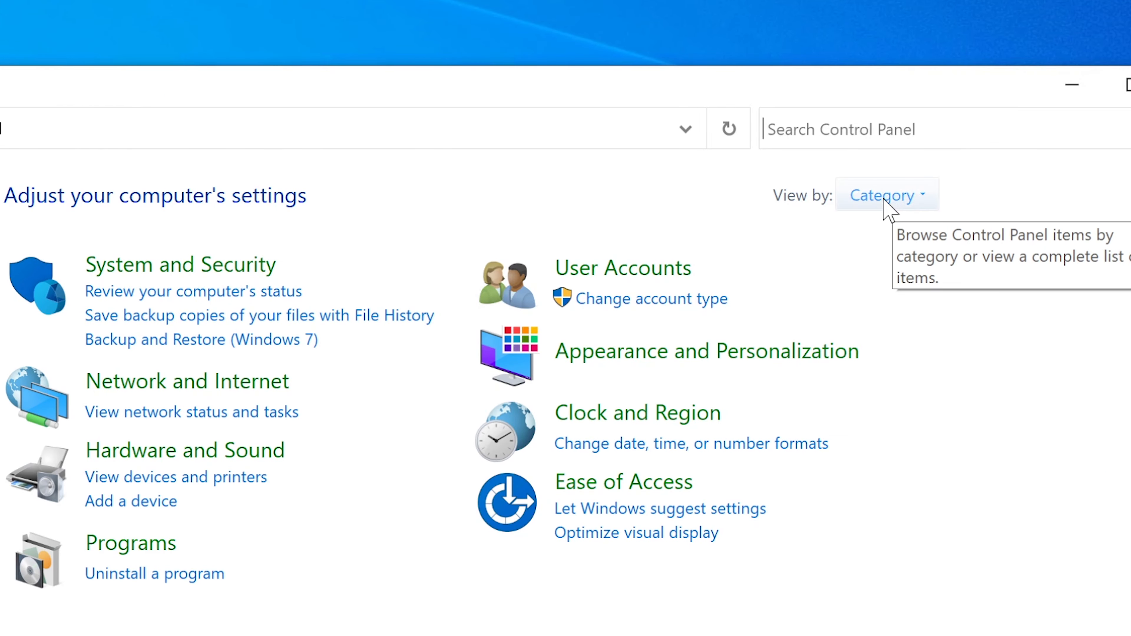
Step: Change the Control Panel View by setting from Category to Small icons
left_click(883, 205)
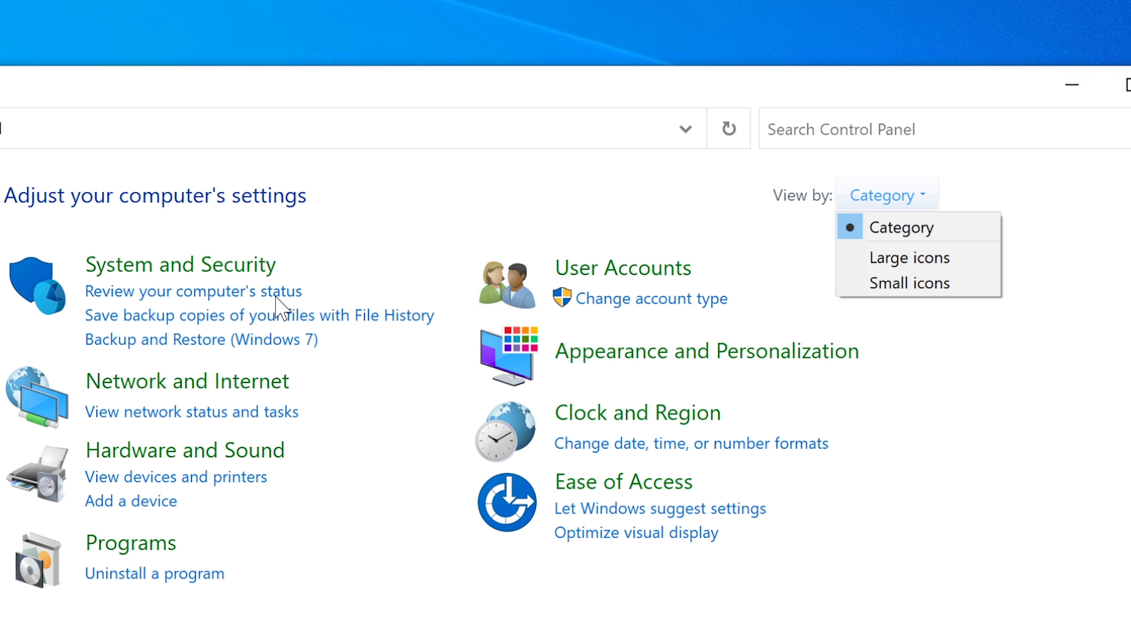
left_click(2, 446)
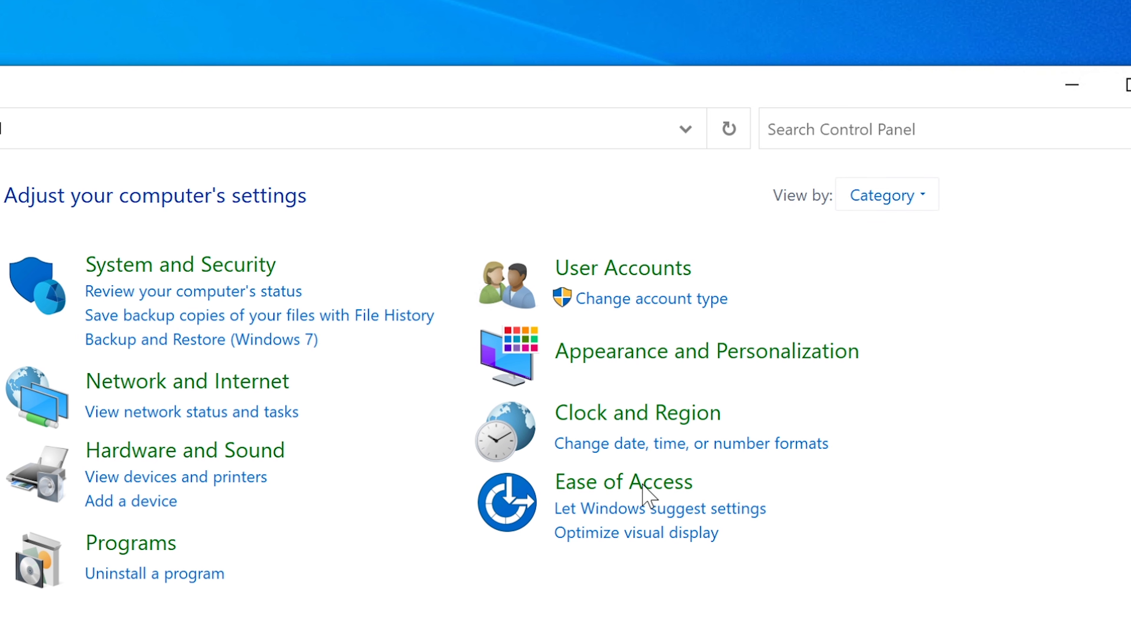
left_click(907, 198)
left_click(891, 285)
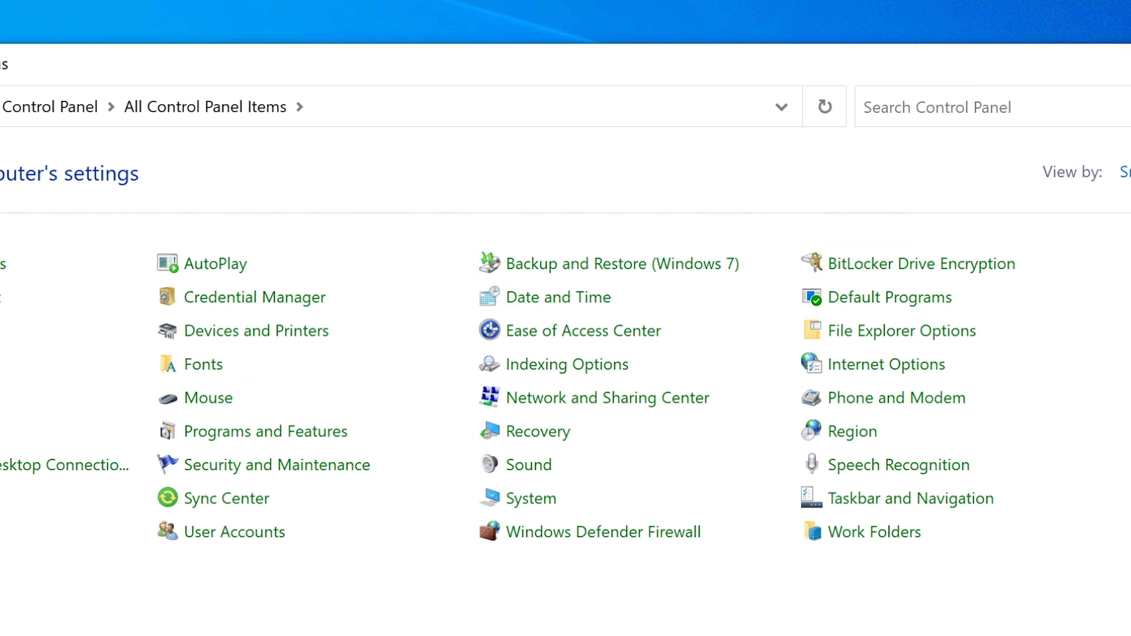
Step: Search the Control Panel items for 'mail', then clear the search box
left_click(985, 110)
type("mail")
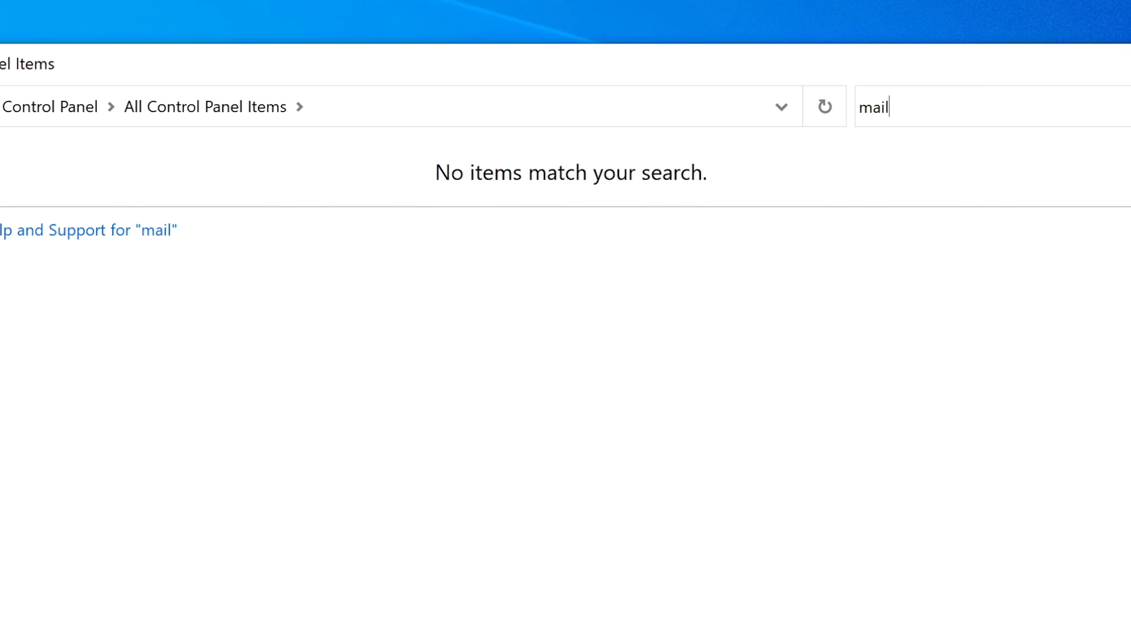
key("BackSpace")
key("BackSpace")
key("BackSpace")
key("BackSpace")
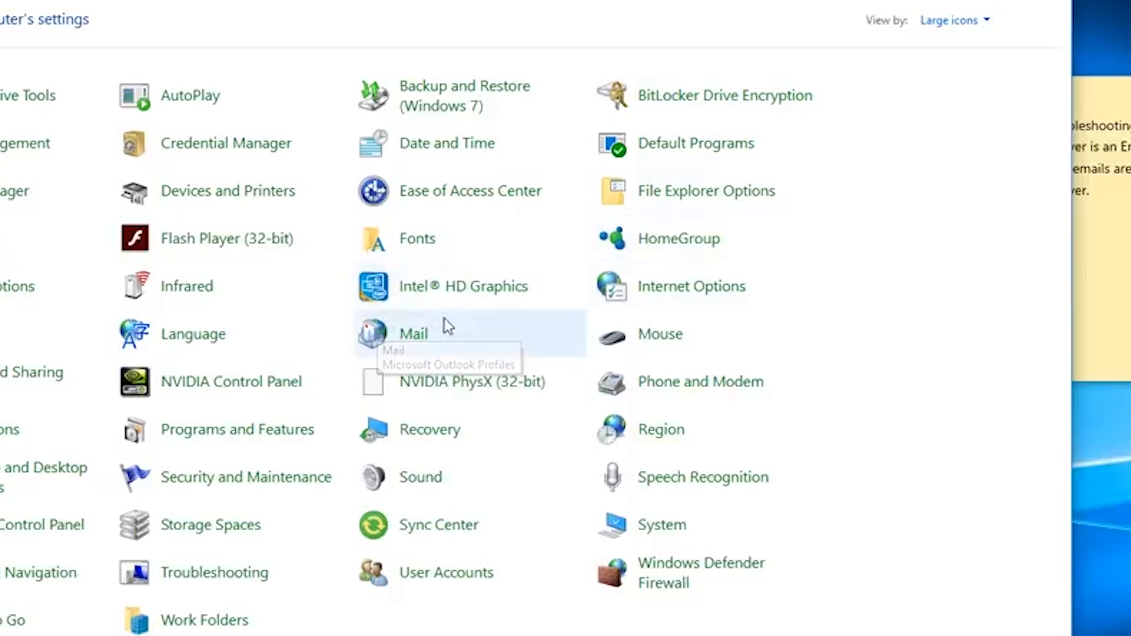
Step: Open the Mail (Microsoft Outlook Profiles) item, close Control Panel, and centre Mail Setup
left_click(416, 342)
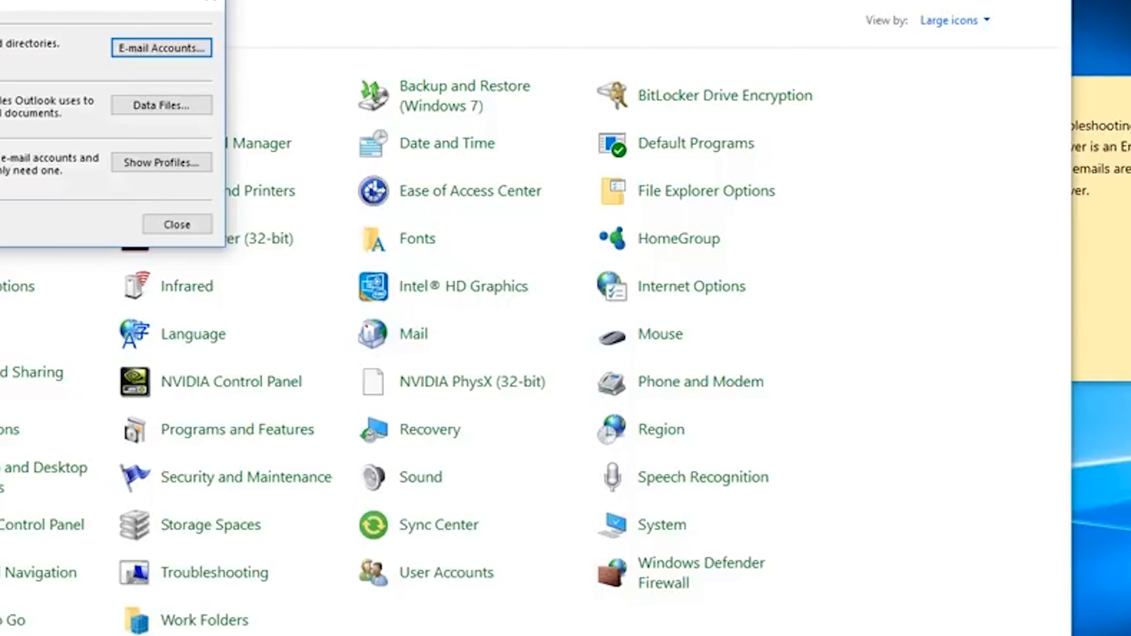
left_click(1050, 1)
left_click_drag(105, 6, 563, 93)
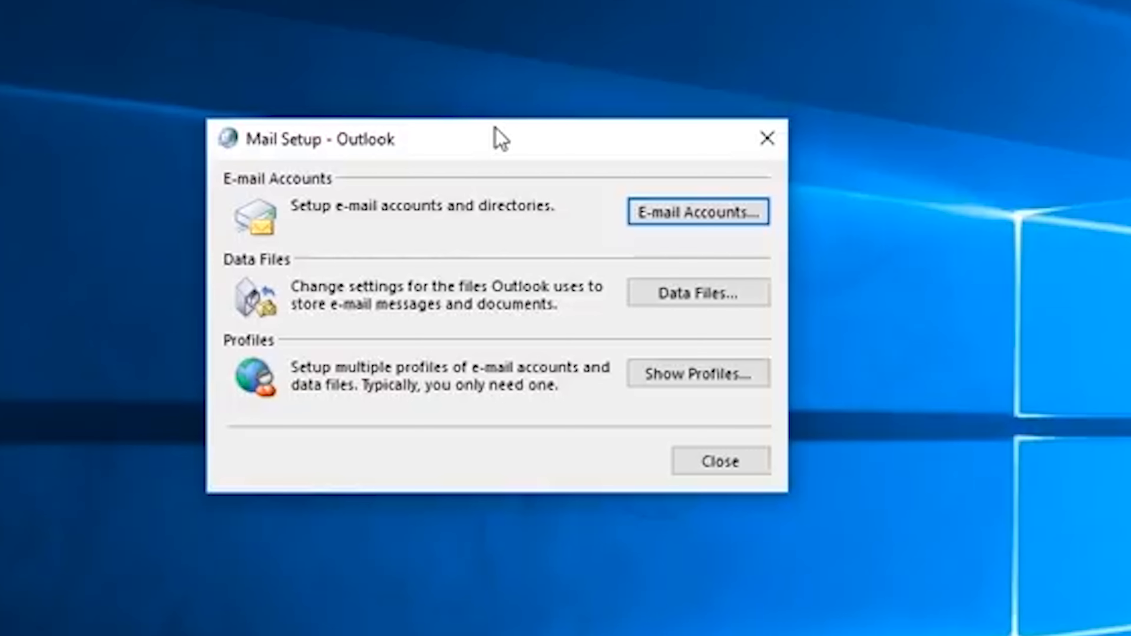
left_click_drag(501, 138, 524, 106)
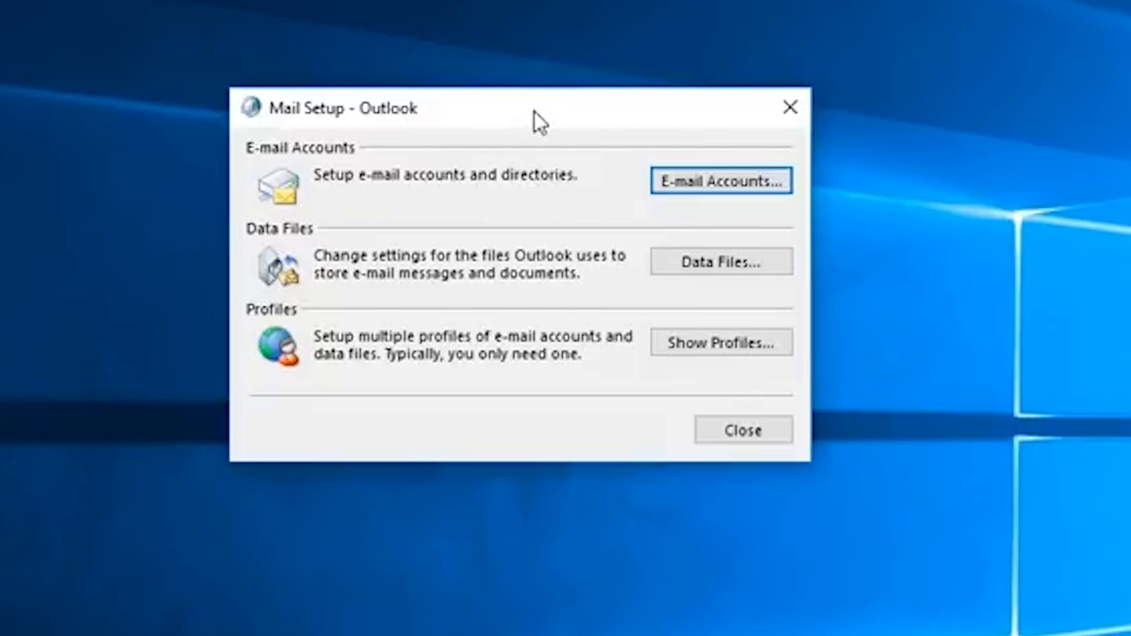
left_click_drag(532, 113, 505, 66)
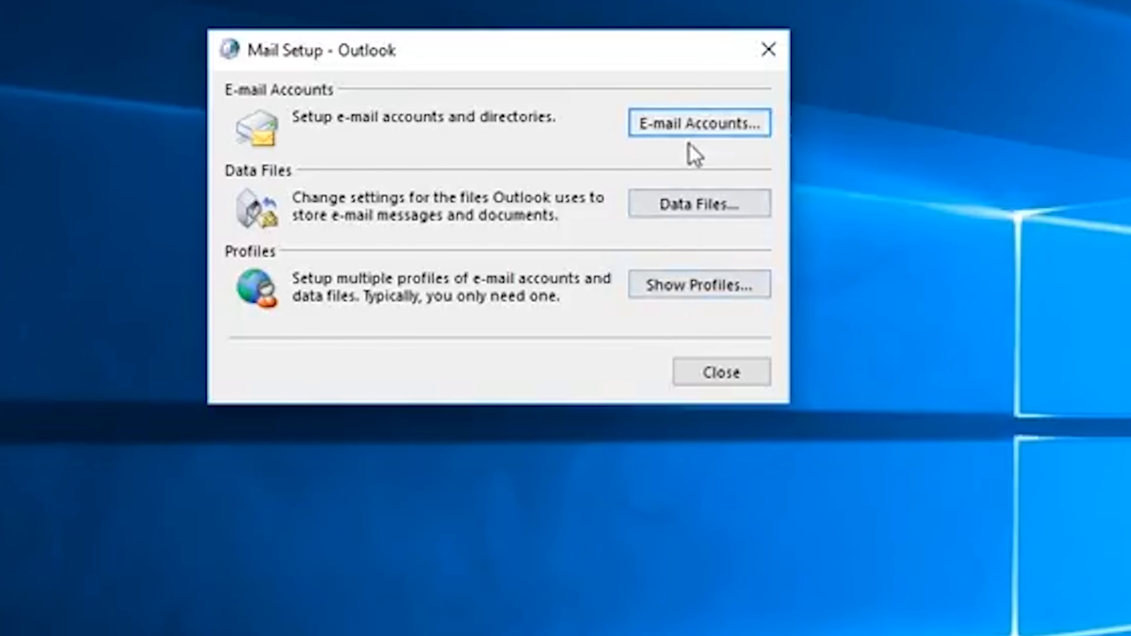
Step: Open E-mail Accounts and select the existing IMAP/SMTP account in the Account Settings list
left_click(706, 130)
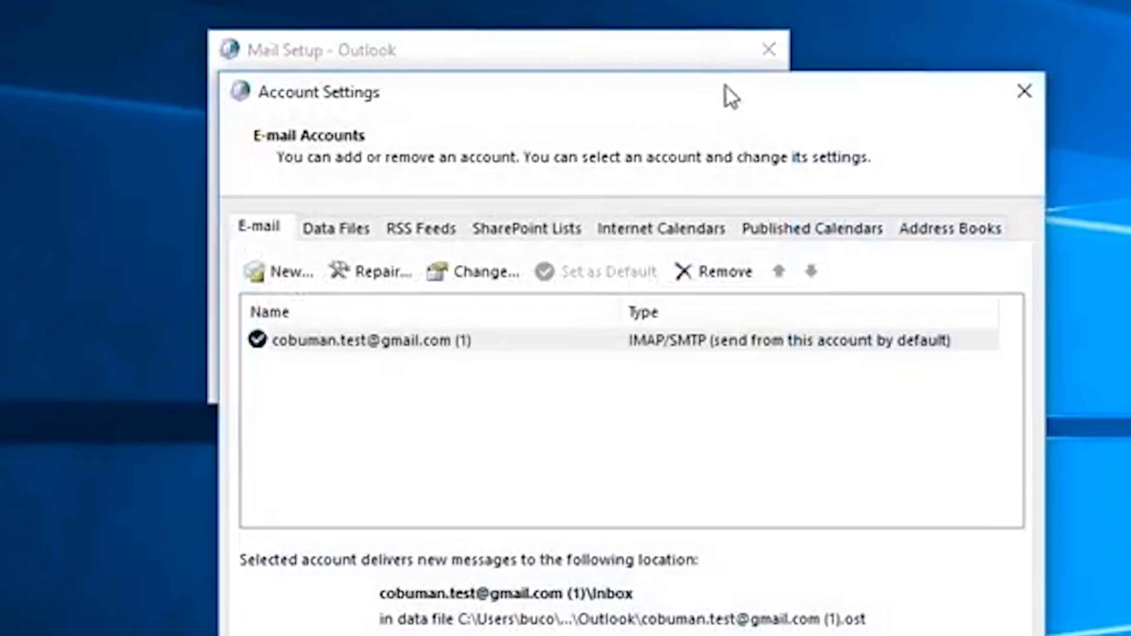
left_click_drag(737, 90, 655, 0)
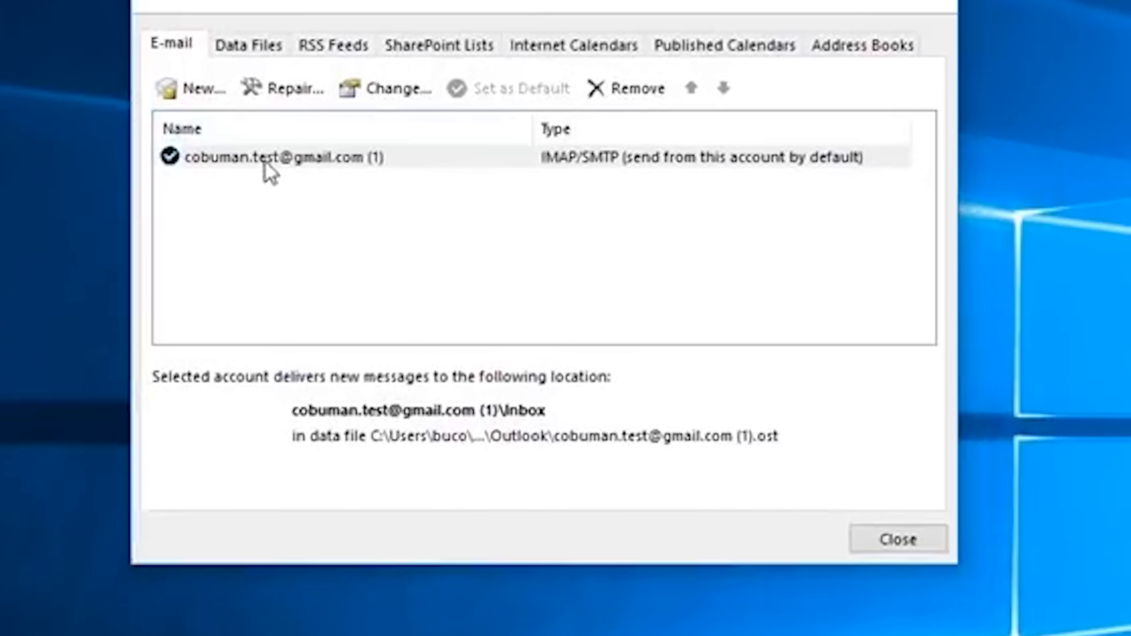
left_click(265, 162)
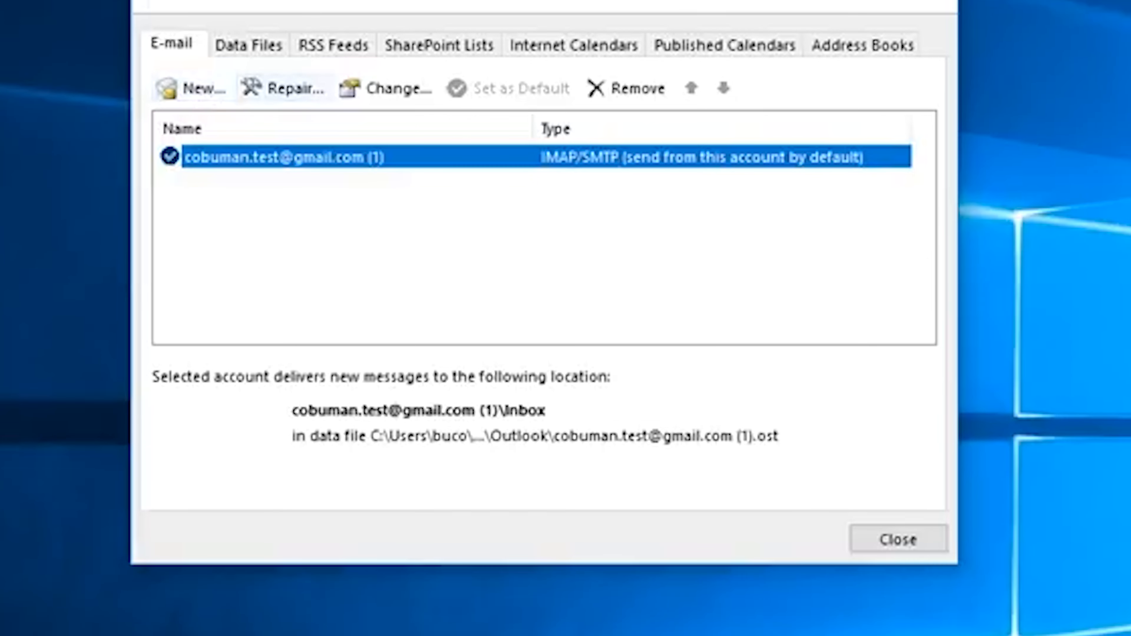
left_click_drag(838, 0, 884, 179)
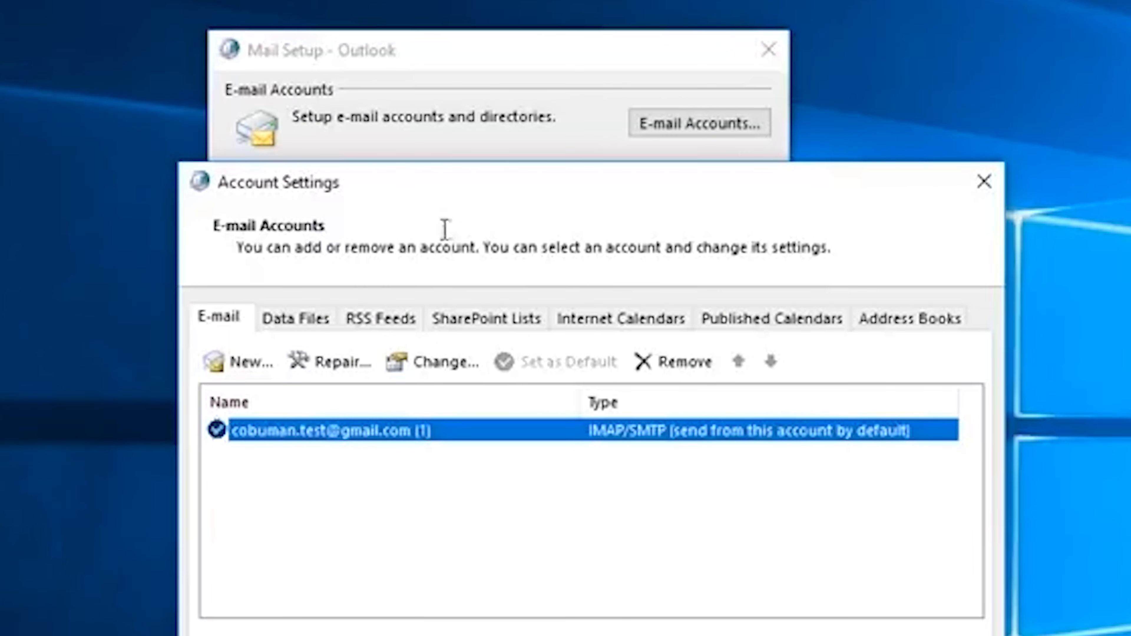
left_click_drag(538, 200, 495, 1)
Step: Start a new e-mail account and position the Add Account window in view
left_click(182, 171)
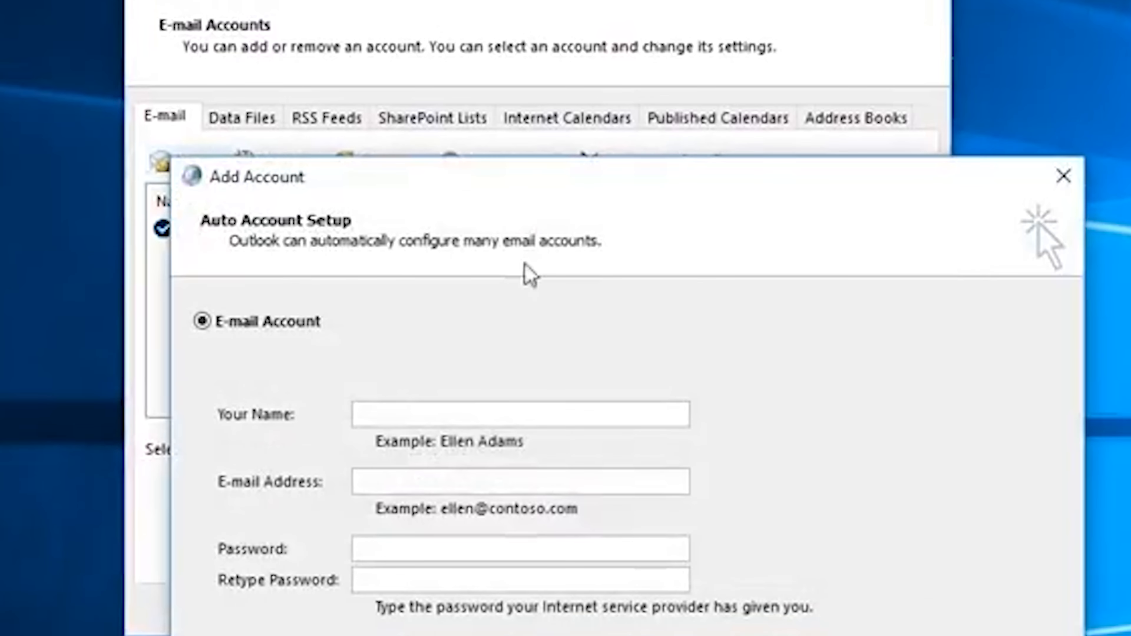
left_click_drag(750, 190, 641, 25)
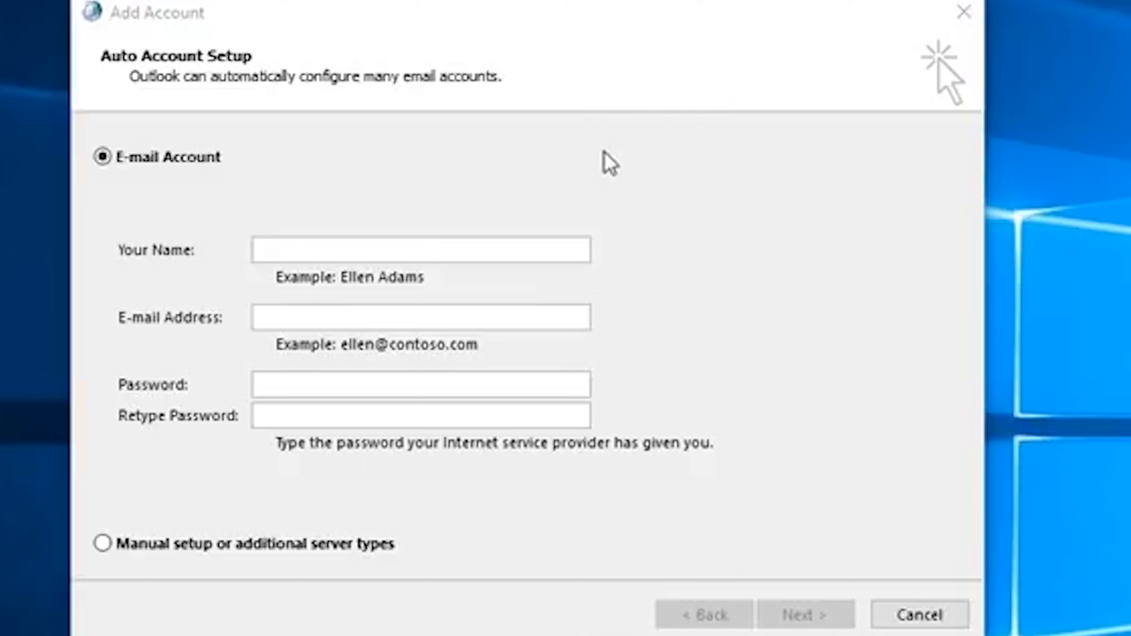
left_click(604, 140)
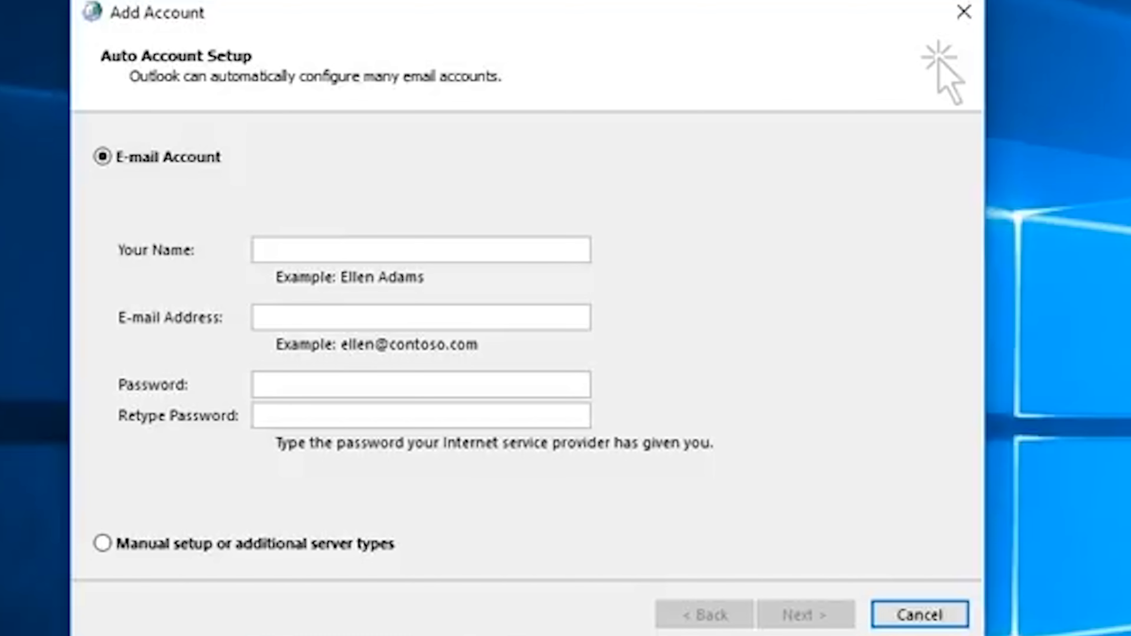
key("super")
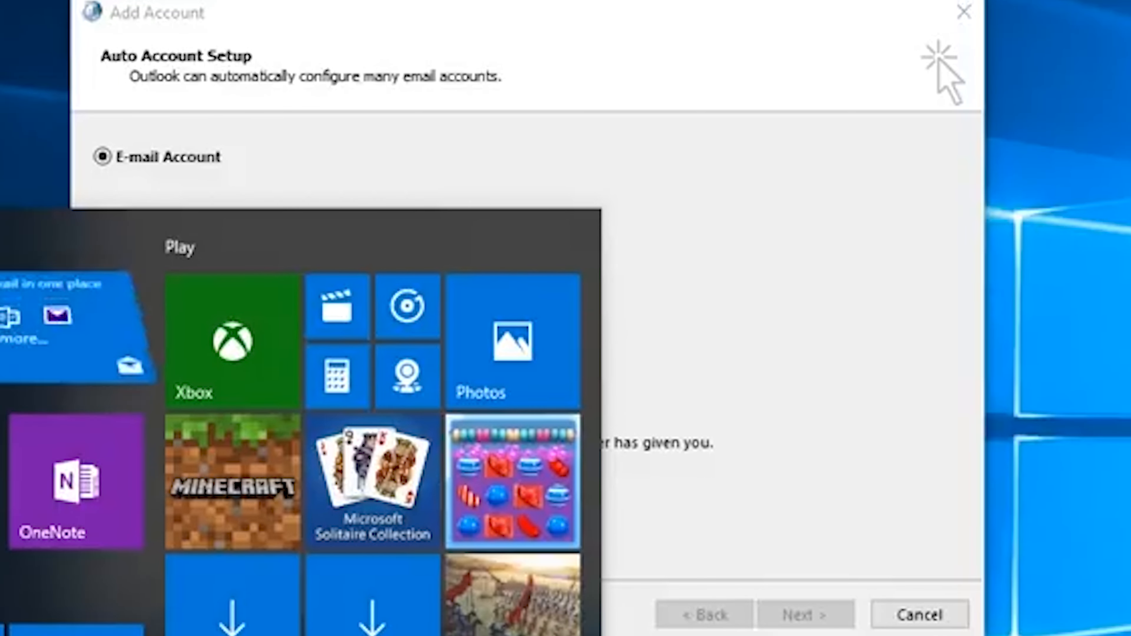
key("Escape")
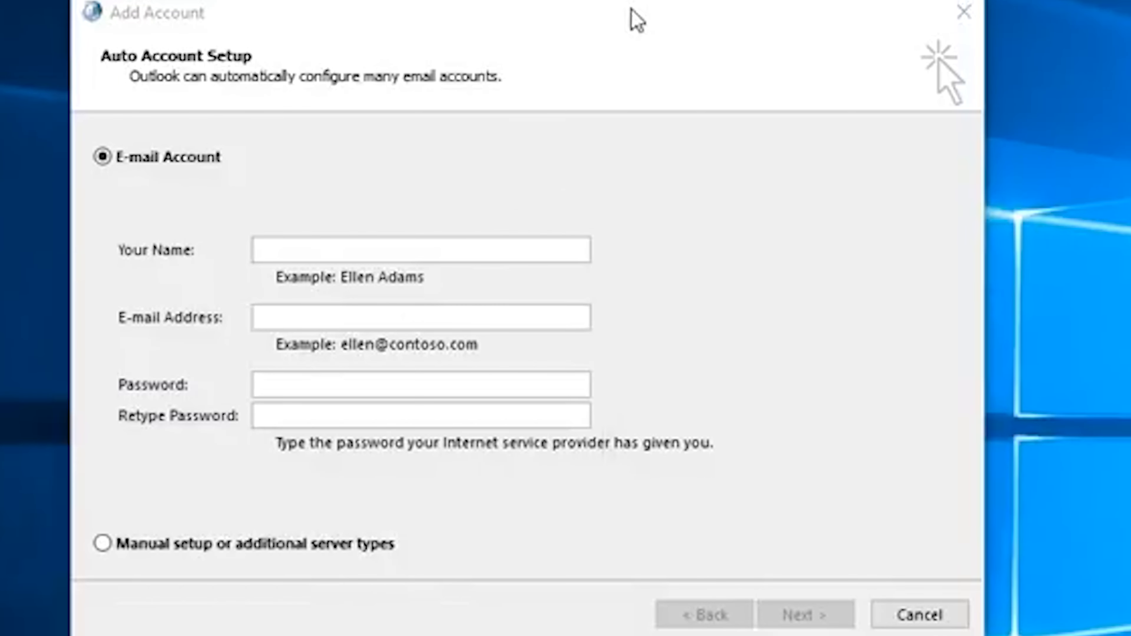
left_click_drag(631, 20, 692, 8)
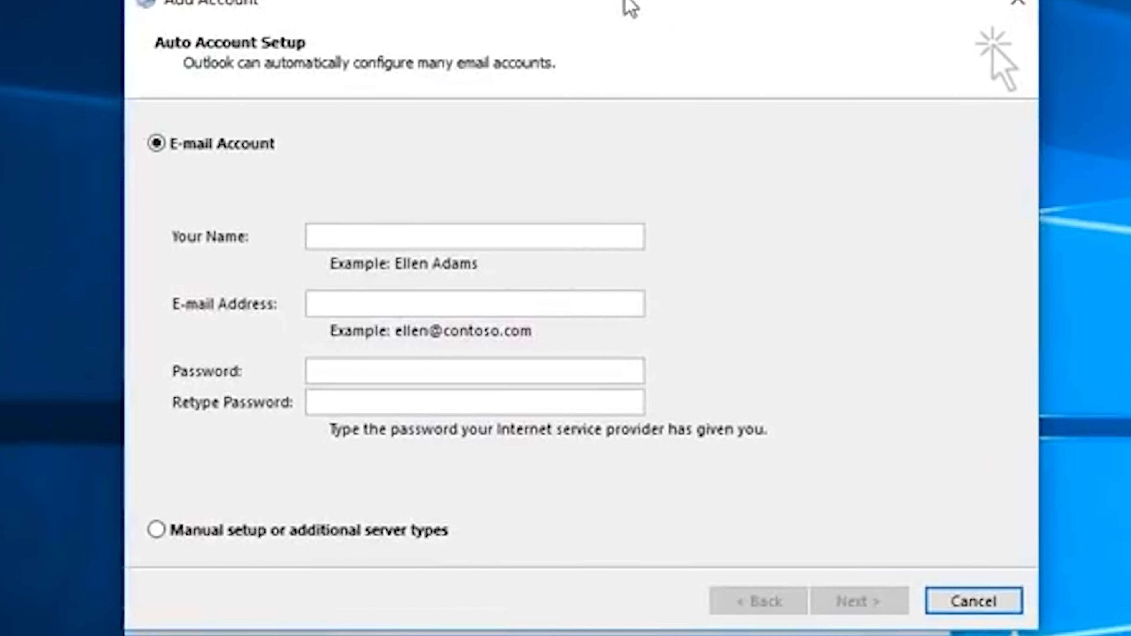
left_click_drag(628, 7, 643, 79)
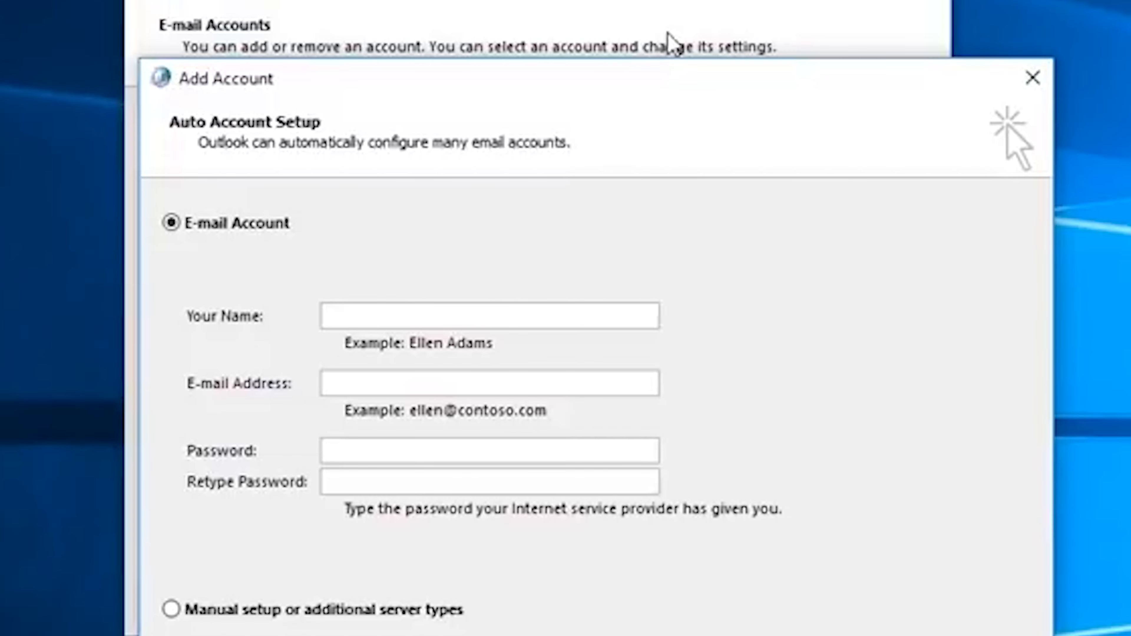
left_click_drag(581, 81, 559, 0)
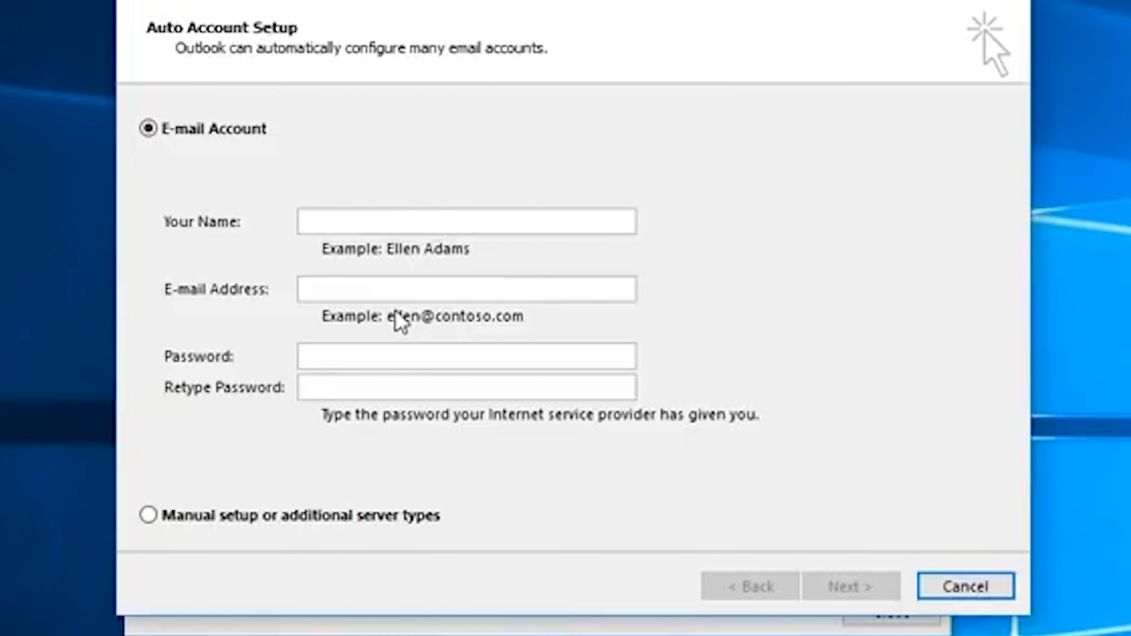
Step: Enter the account holder's full name and e-mail address, leaving both password fields empty
left_click(405, 223)
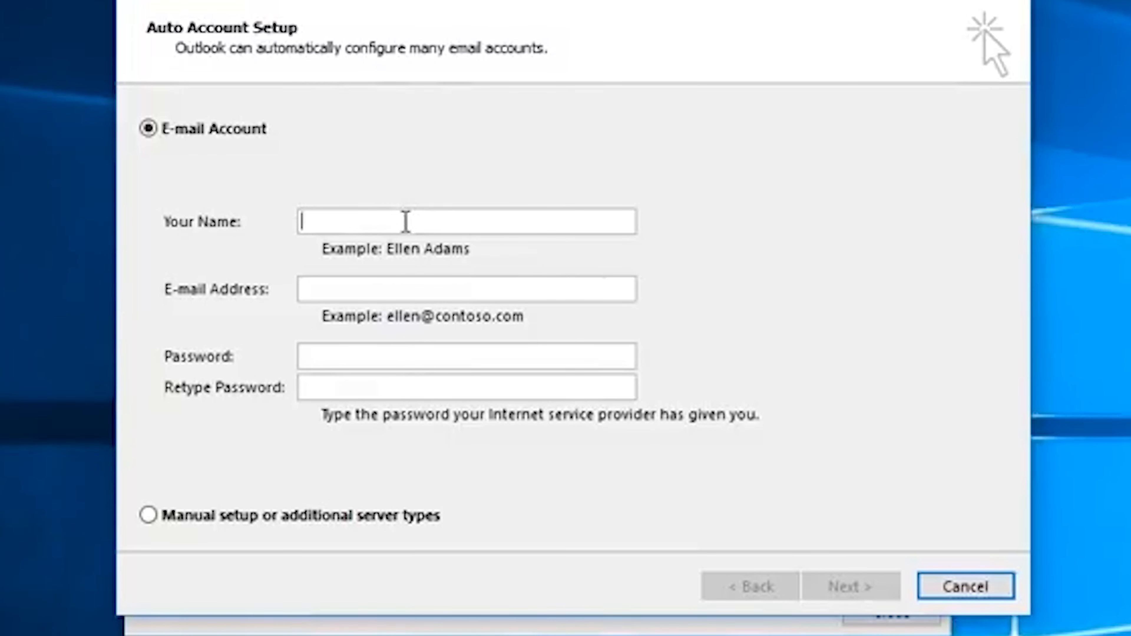
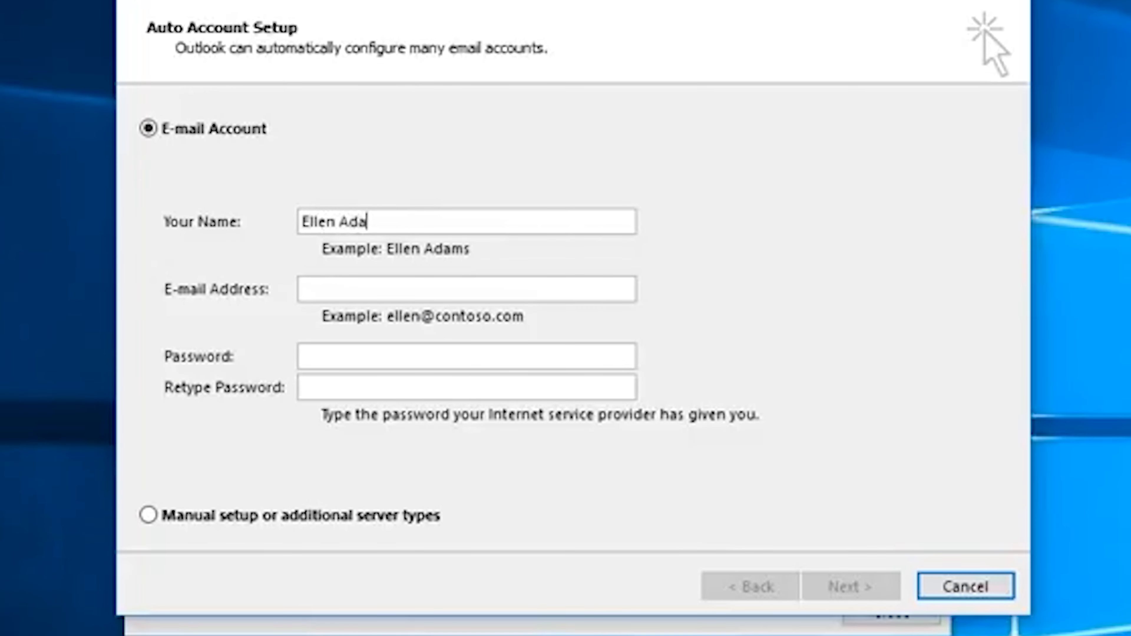
type("ellen@con")
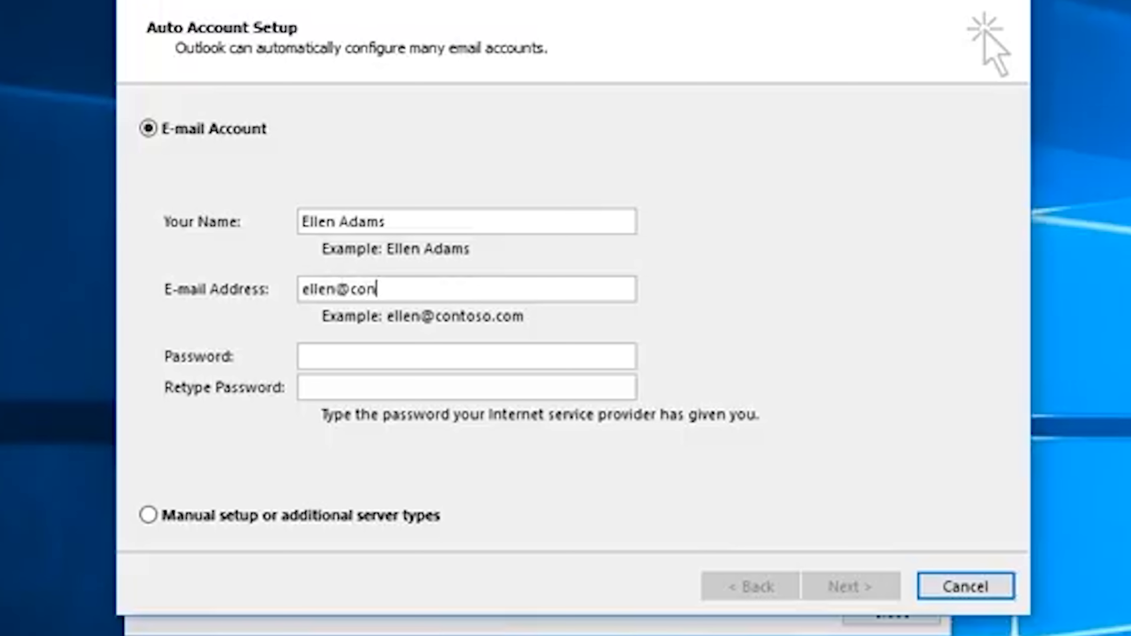
type("toso.com")
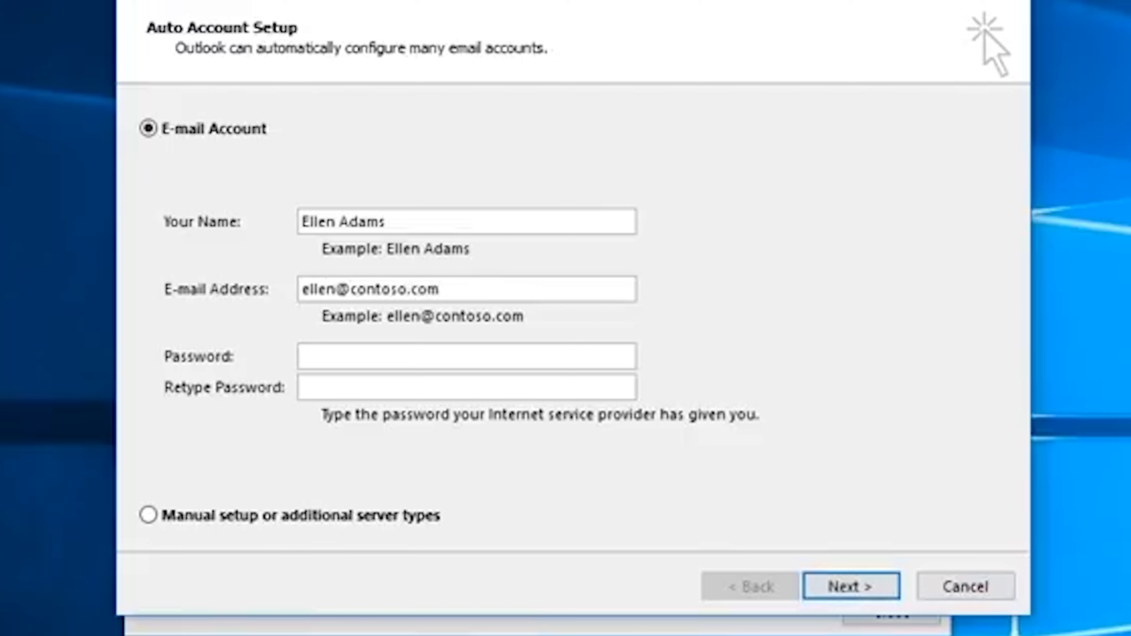
left_click(359, 353)
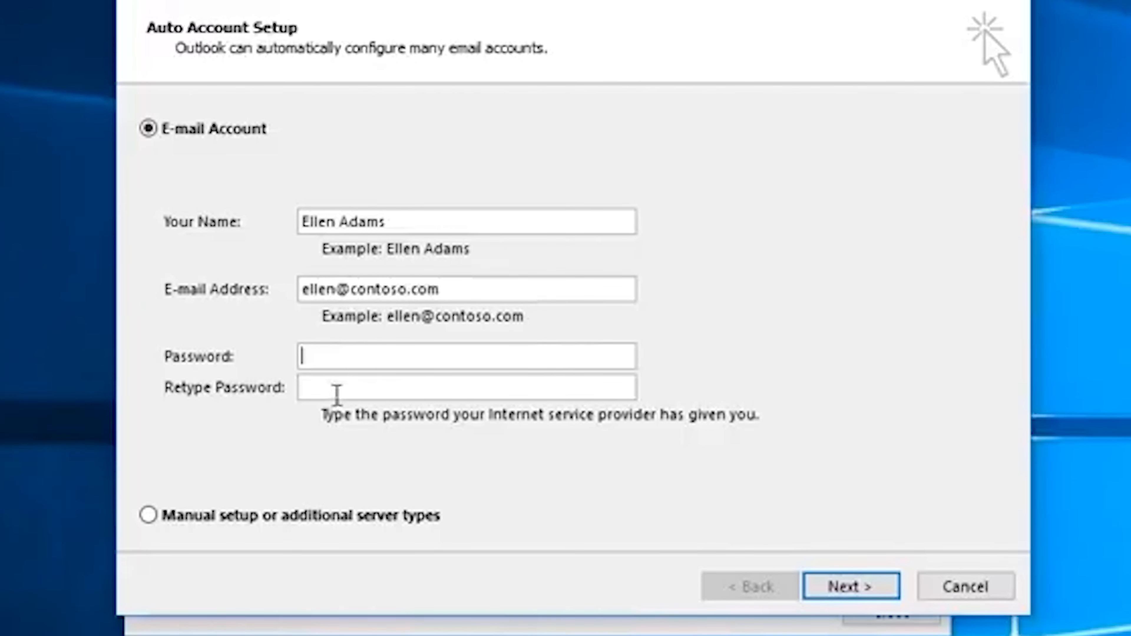
left_click(344, 388)
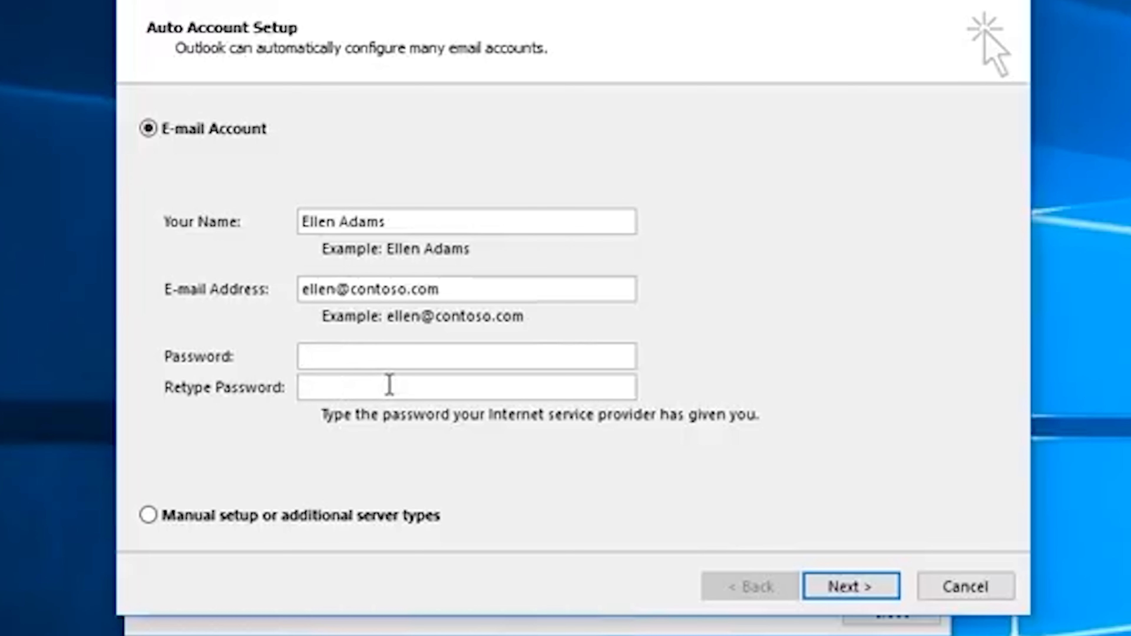
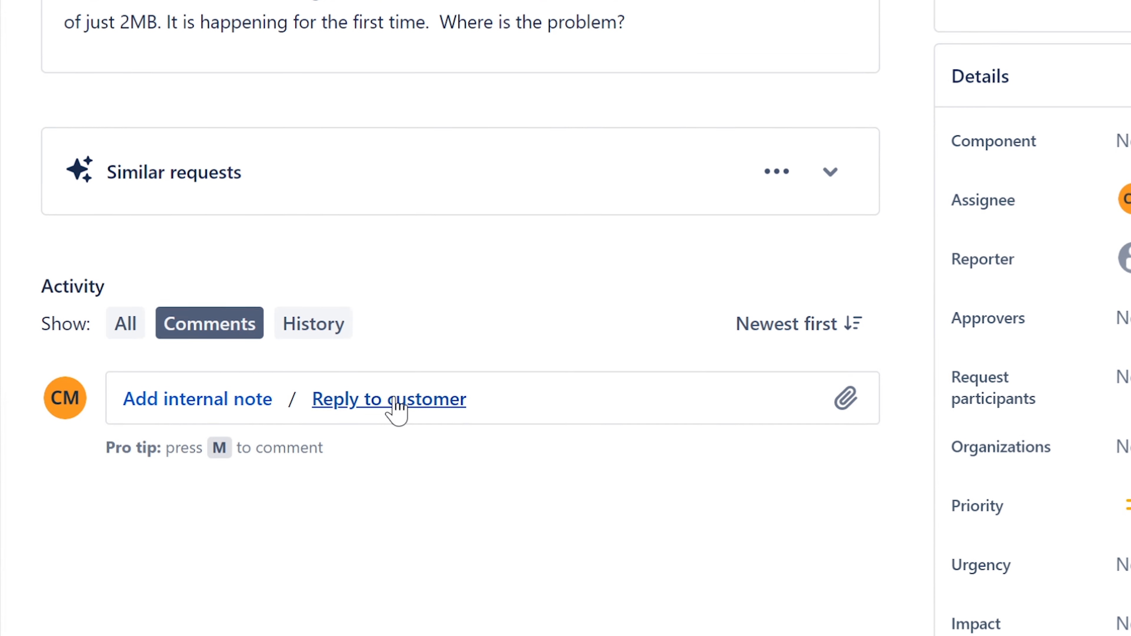
Step: Begin a customer reply with 'Try resetting/create a new local mail profile from Control Panel.' and step '1. Open Control Panel on your computer.'
left_click(397, 436)
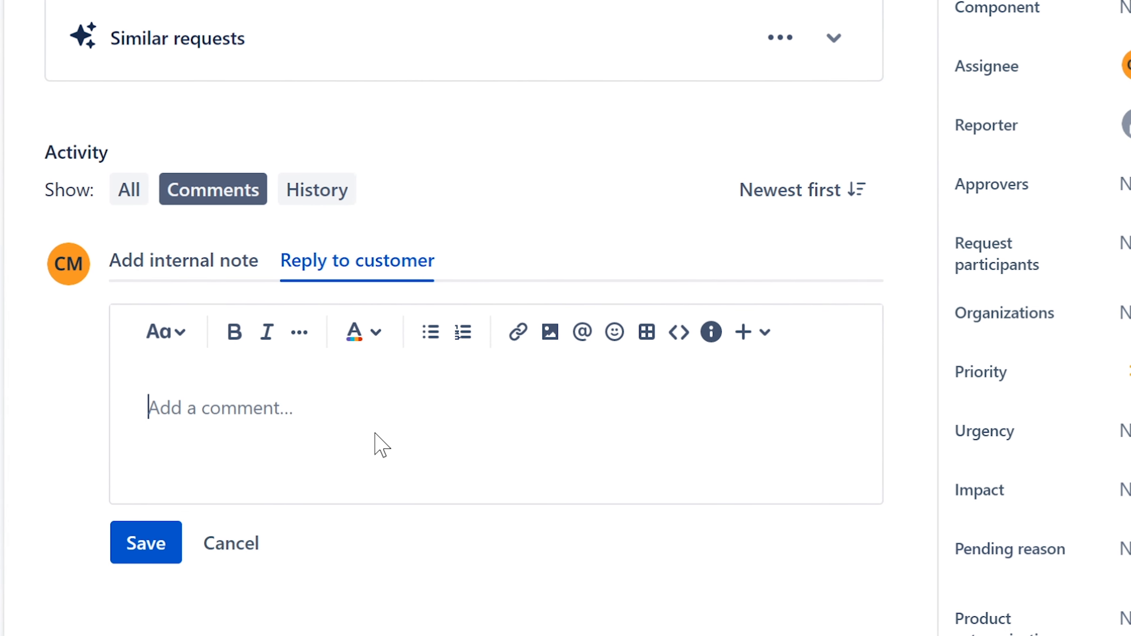
type("Try")
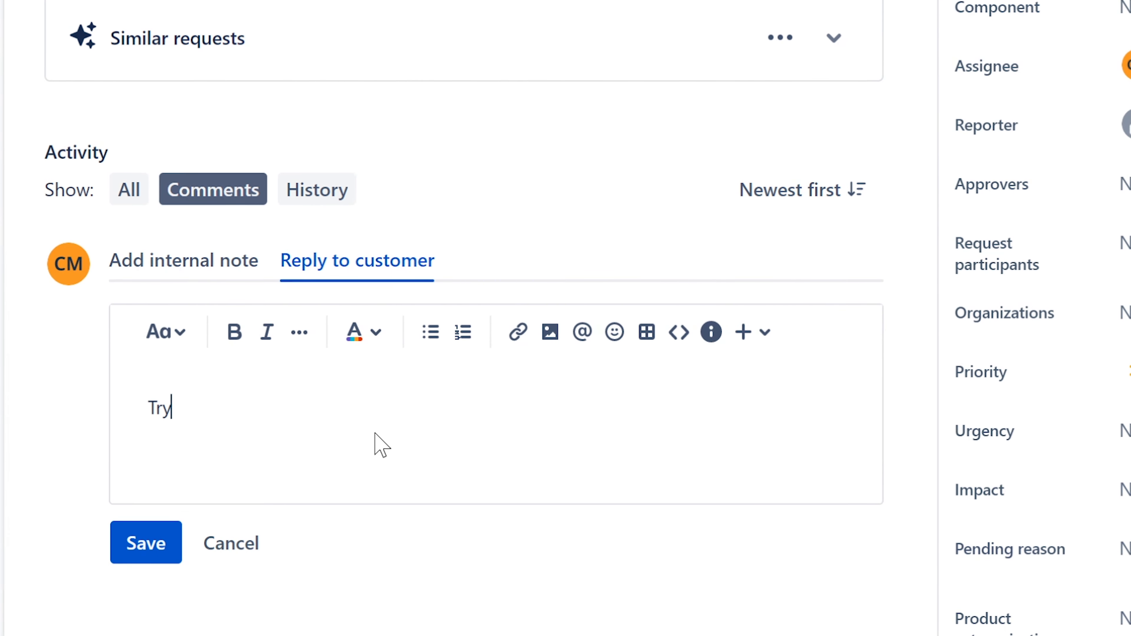
type(" resetti")
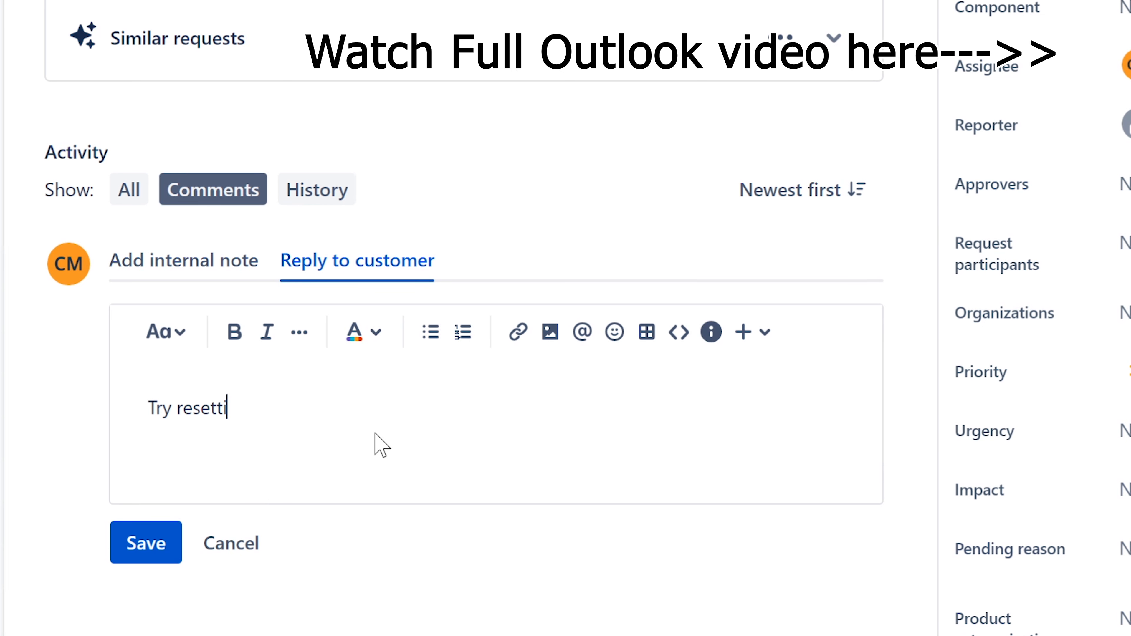
type("ng /create a new pr")
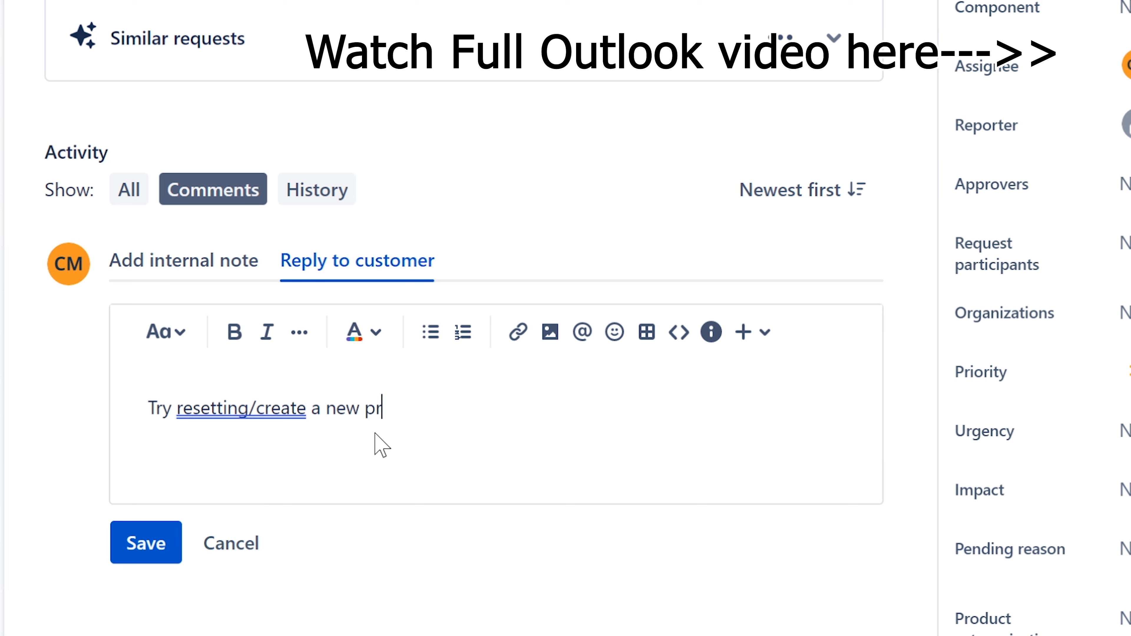
key("BackSpace")
key("BackSpace")
type("loca")
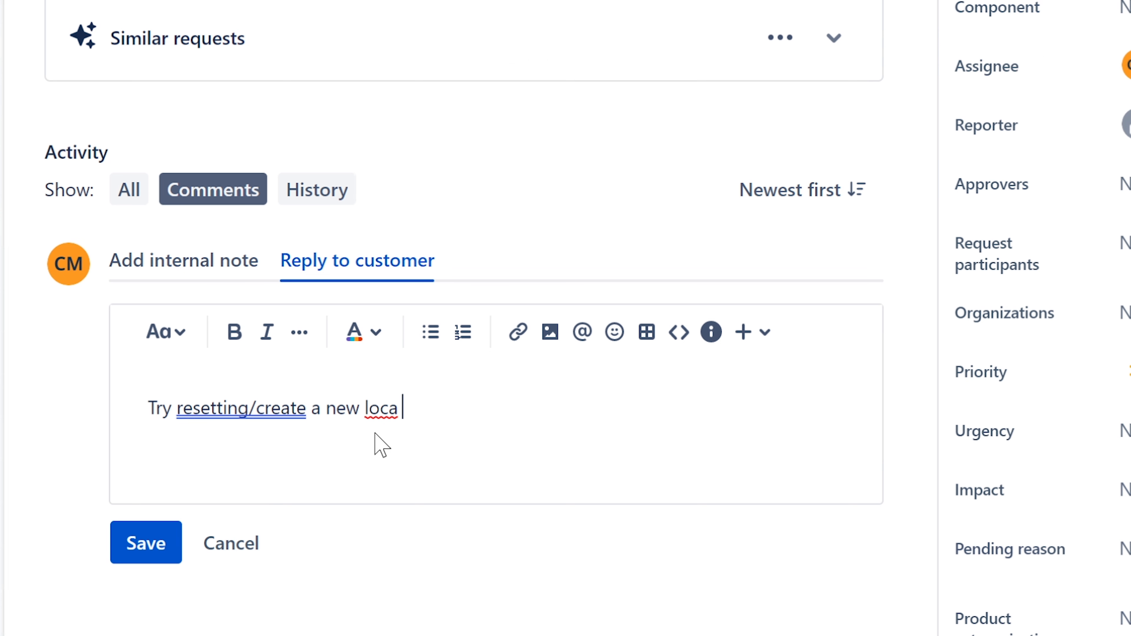
type("l mail p")
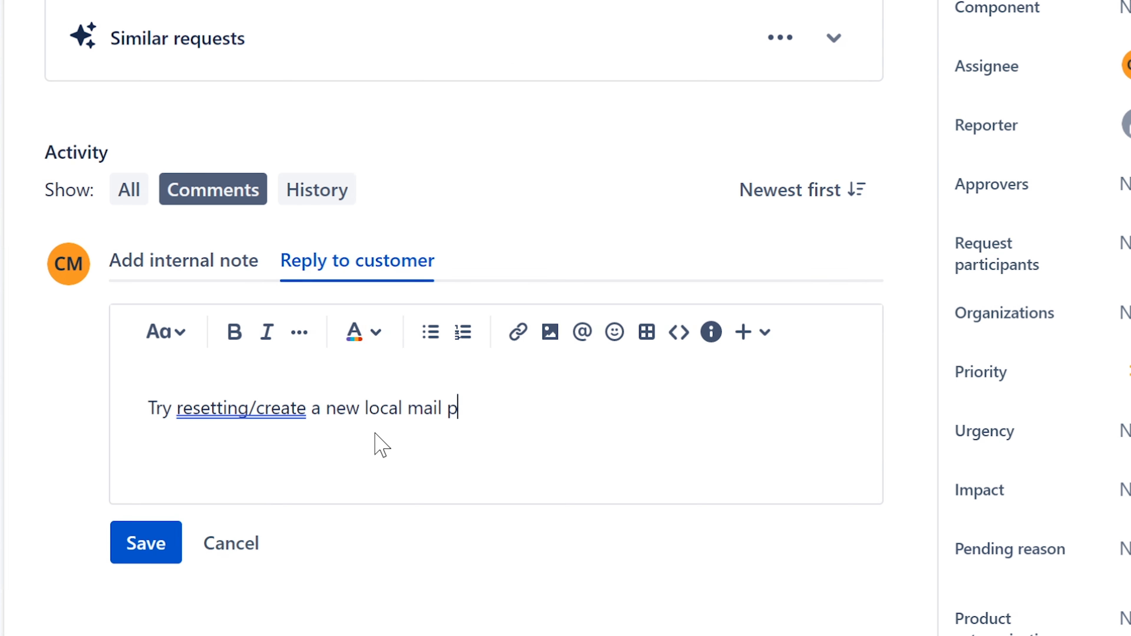
type("rofile from")
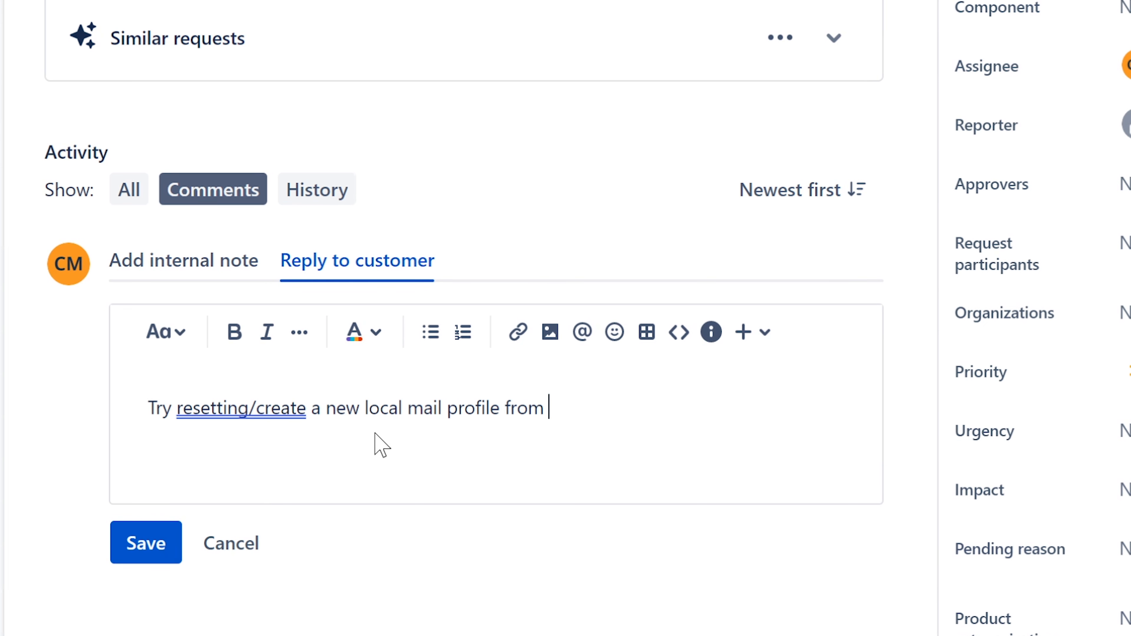
key("BackSpace")
key("BackSpace")
type("om Control Panel.")
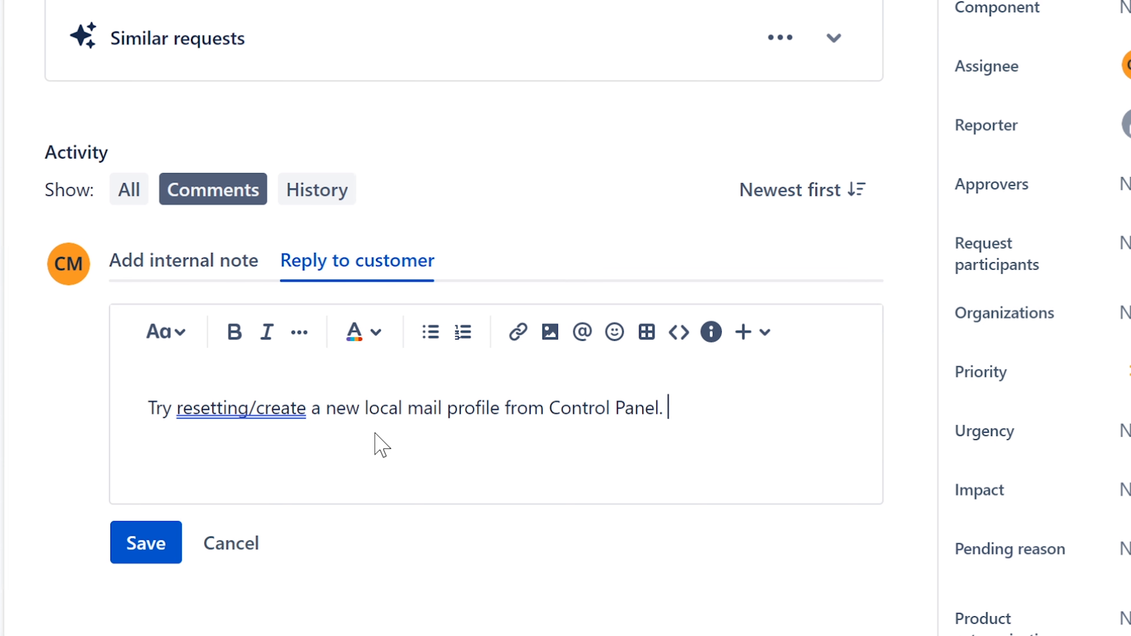
key("Return")
type("1. Open ")
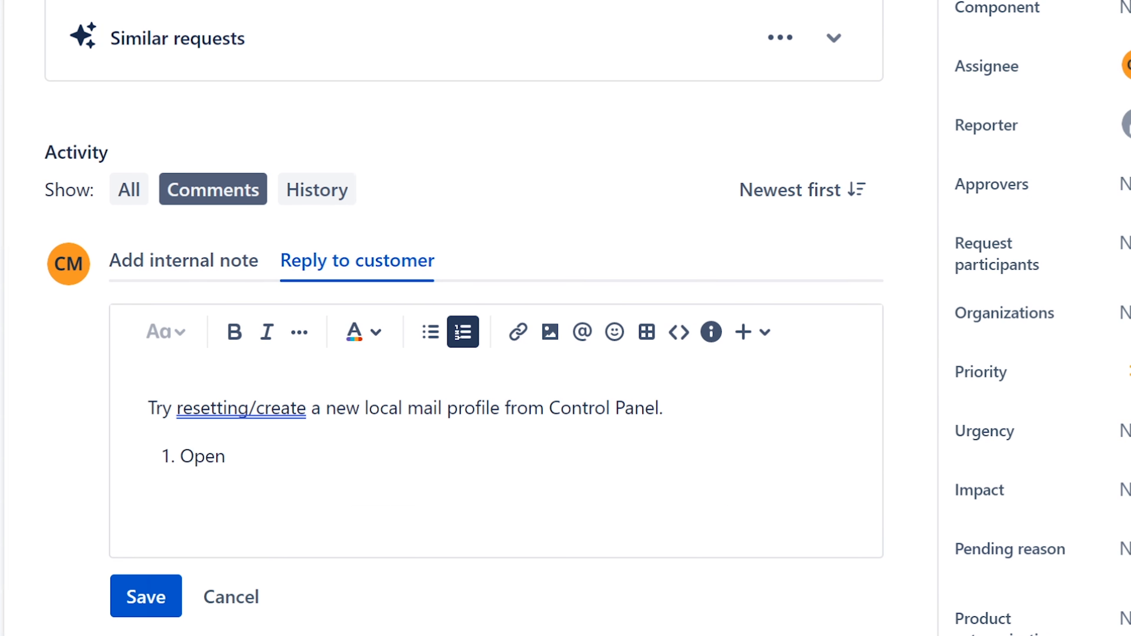
type("Control Pa")
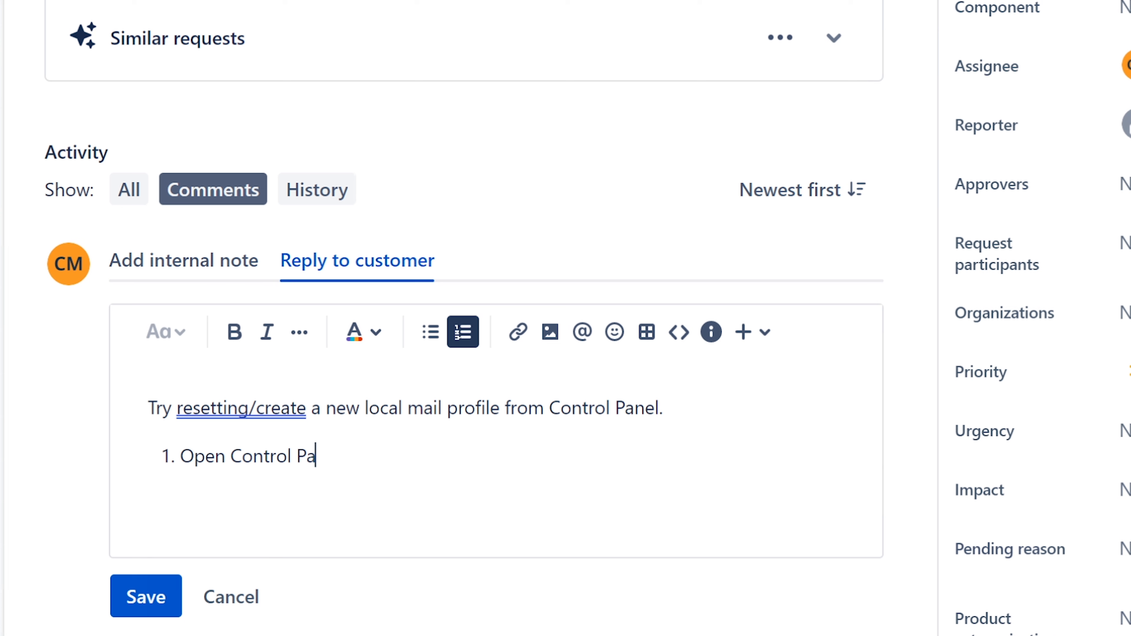
type("nel on your computer.")
Step: Add numbered step 2: 'Open Mail, then create a new email profile.'
key("Return")
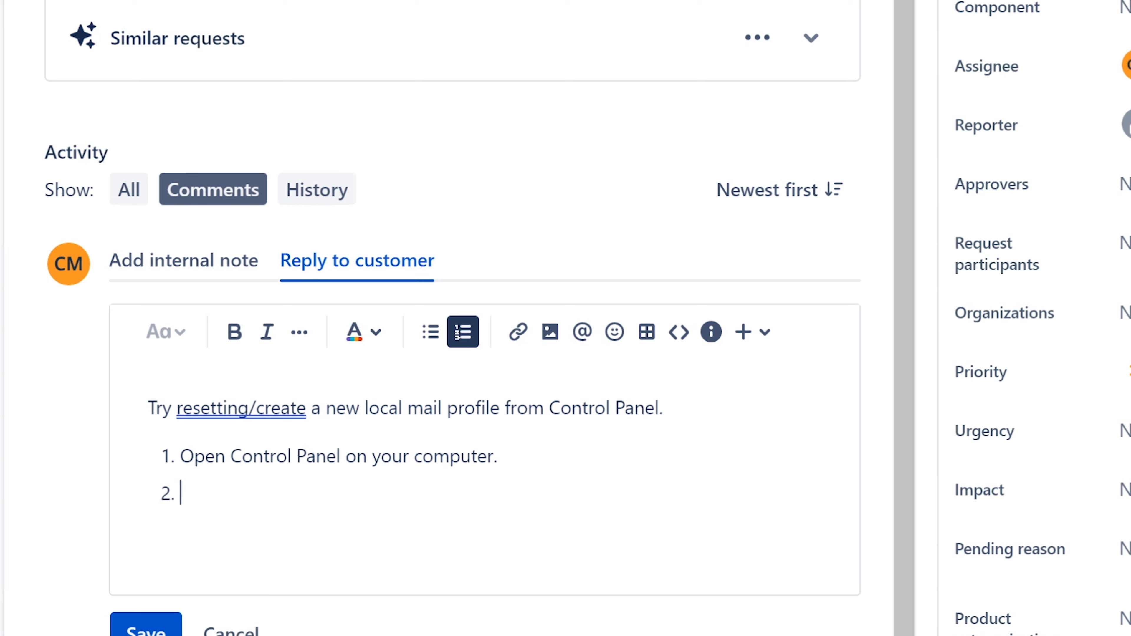
type("Oope")
key("BackSpace")
key("BackSpace")
key("BackSpace")
type("pen A")
key("BackSpace")
type("Mail, then ")
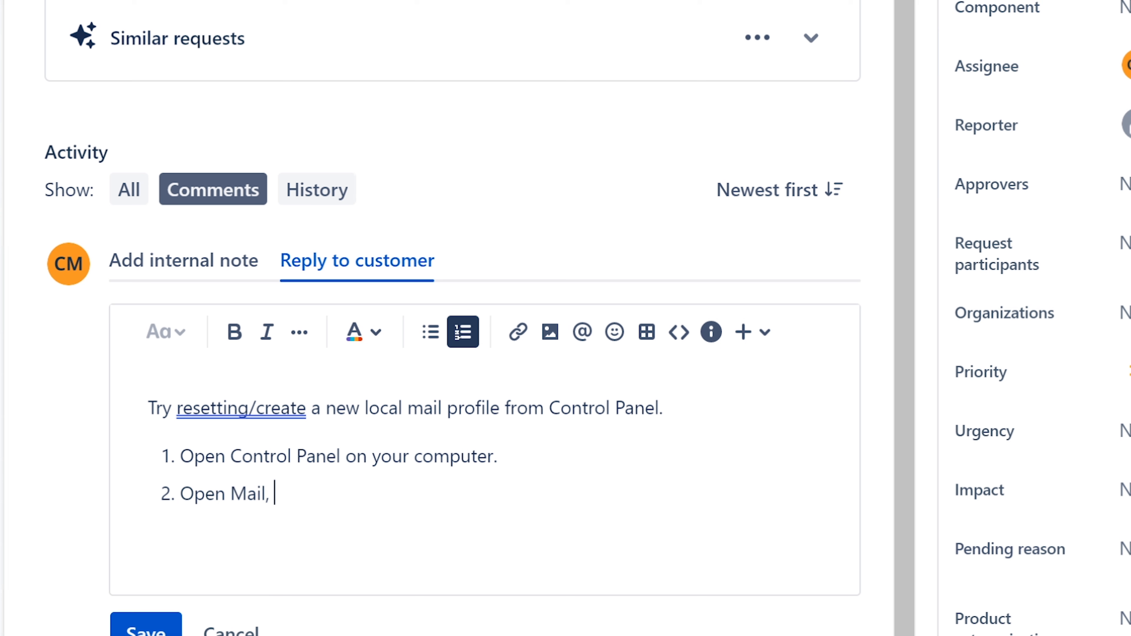
type("create a new ")
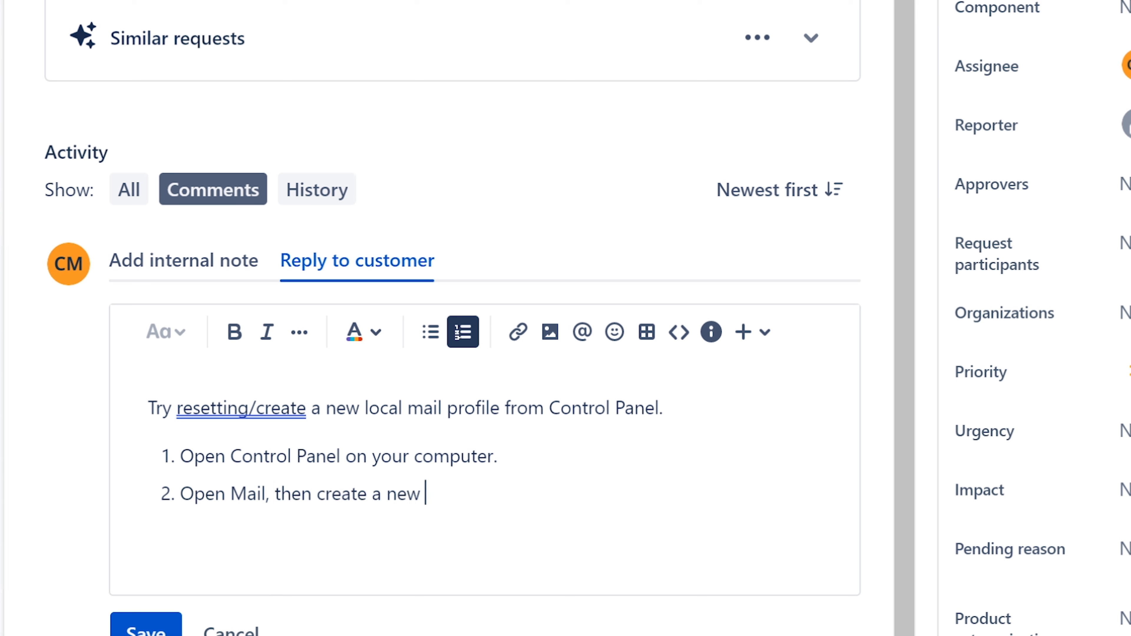
type("email profile. Ervin")
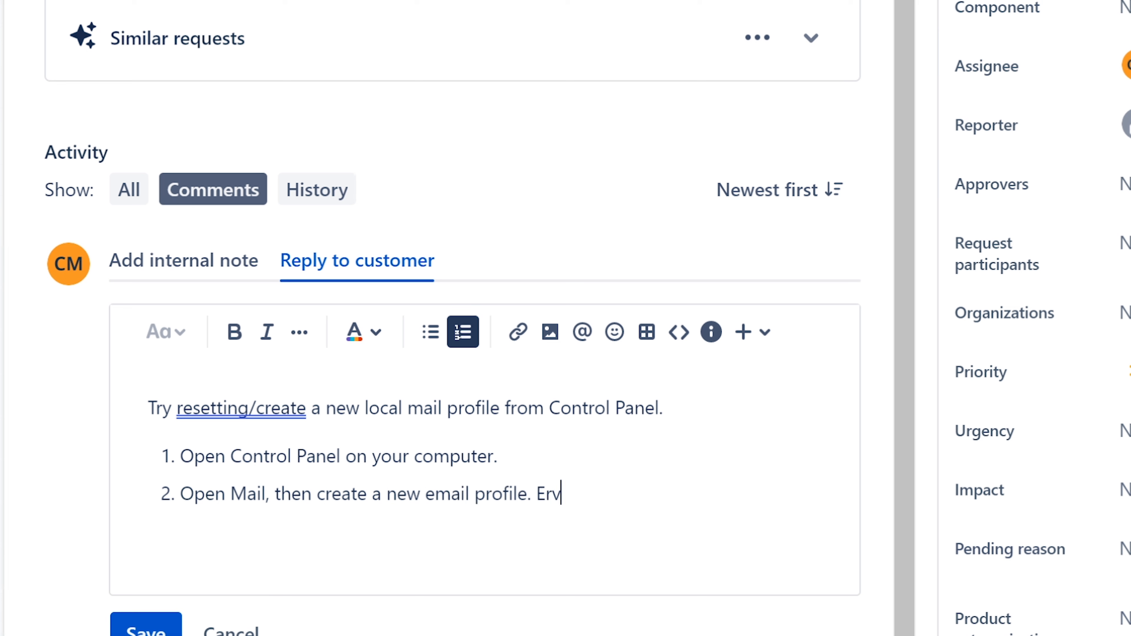
key("BackSpace")
key("BackSpace")
key("BackSpace")
key("BackSpace")
key("BackSpace")
Step: Add an unnumbered closing line 'Please let me know if that worked.' and save the reply
key("Return")
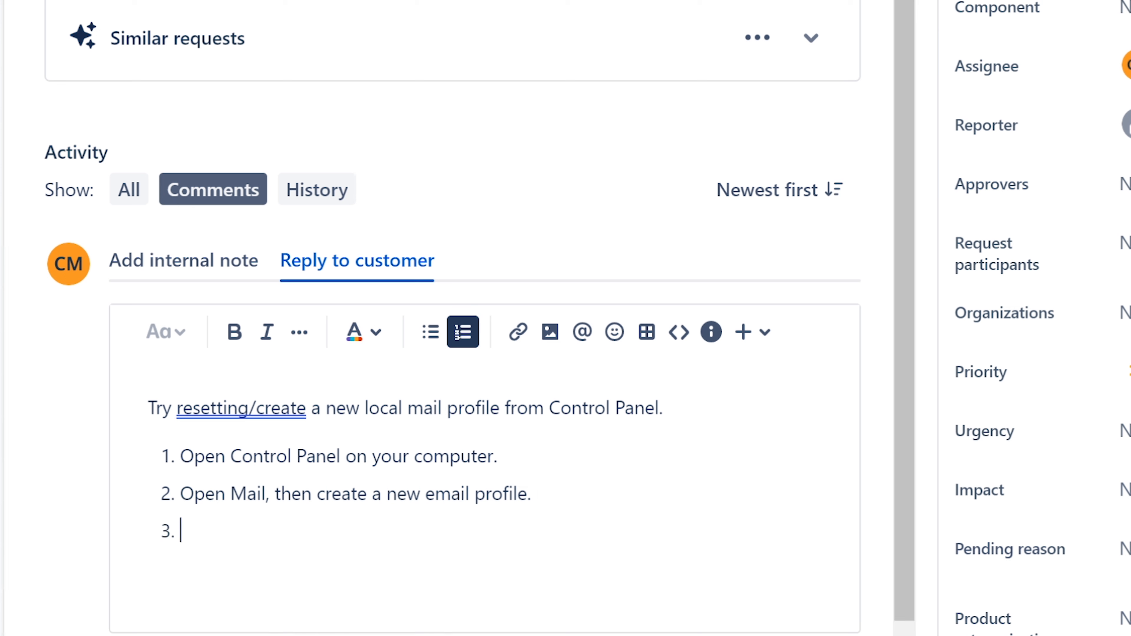
key("BackSpace")
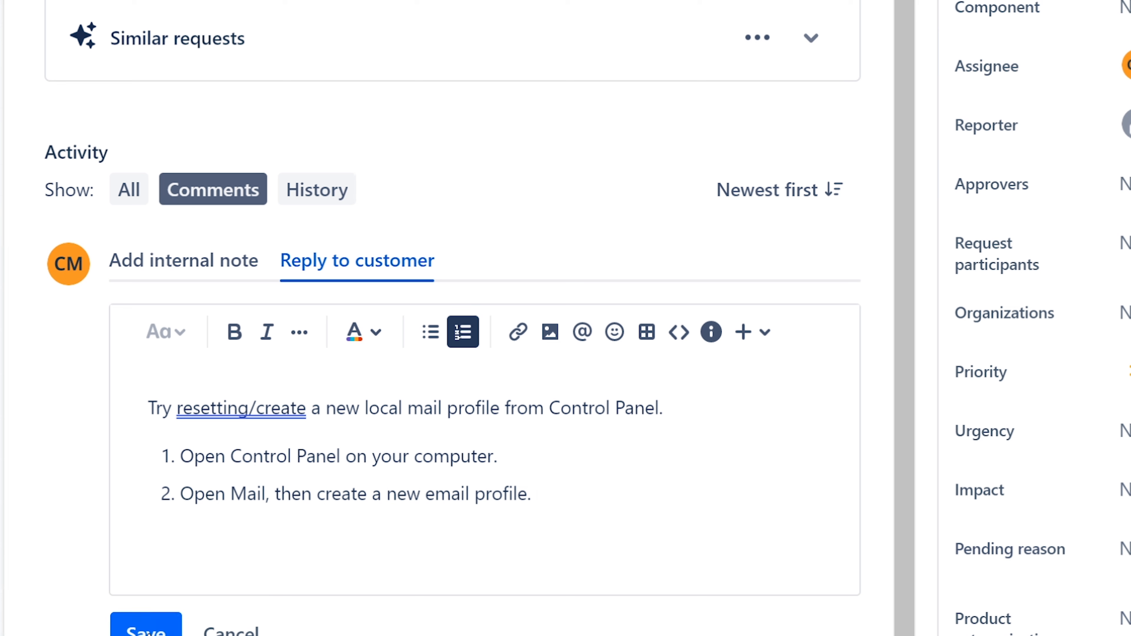
key("Return")
key("BackSpace")
key("Return")
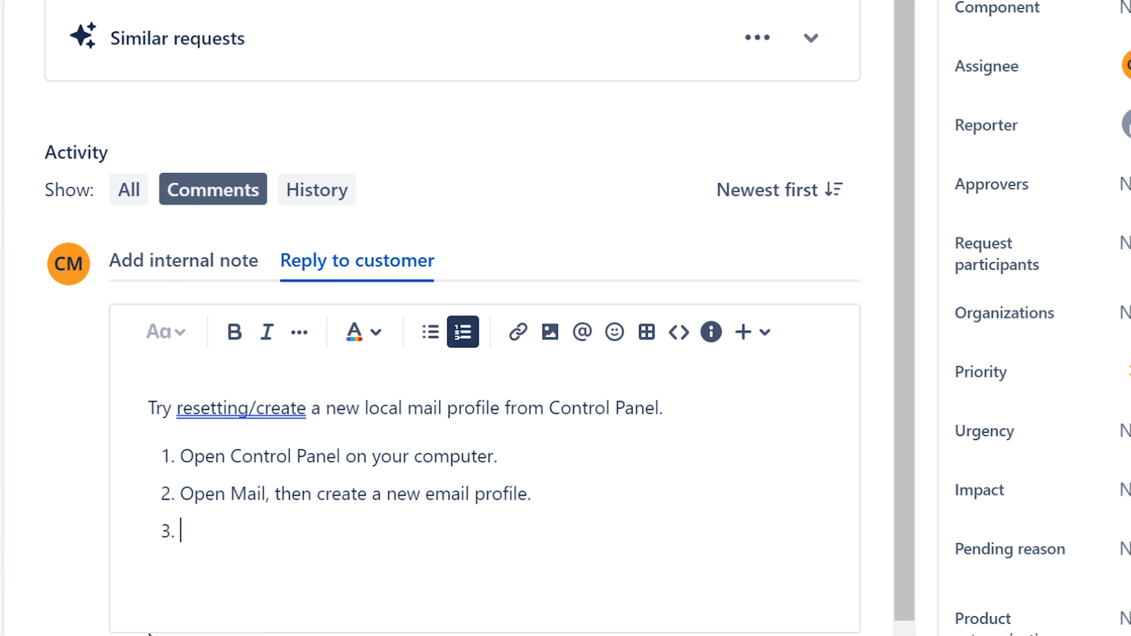
key("BackSpace")
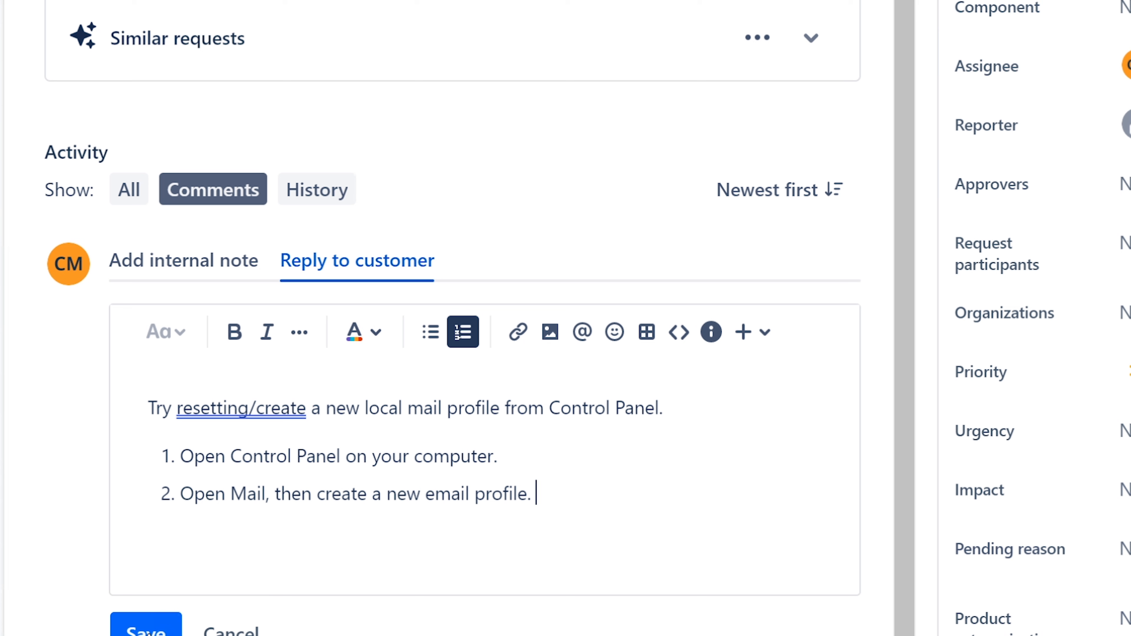
key("shift+Return")
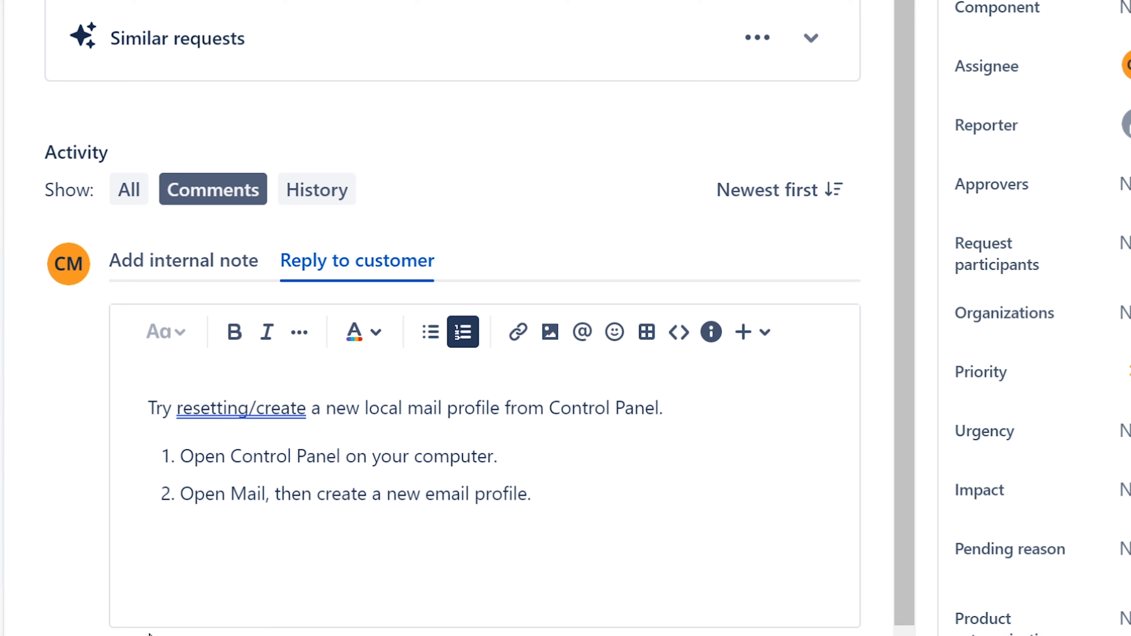
type("Please let m eknow")
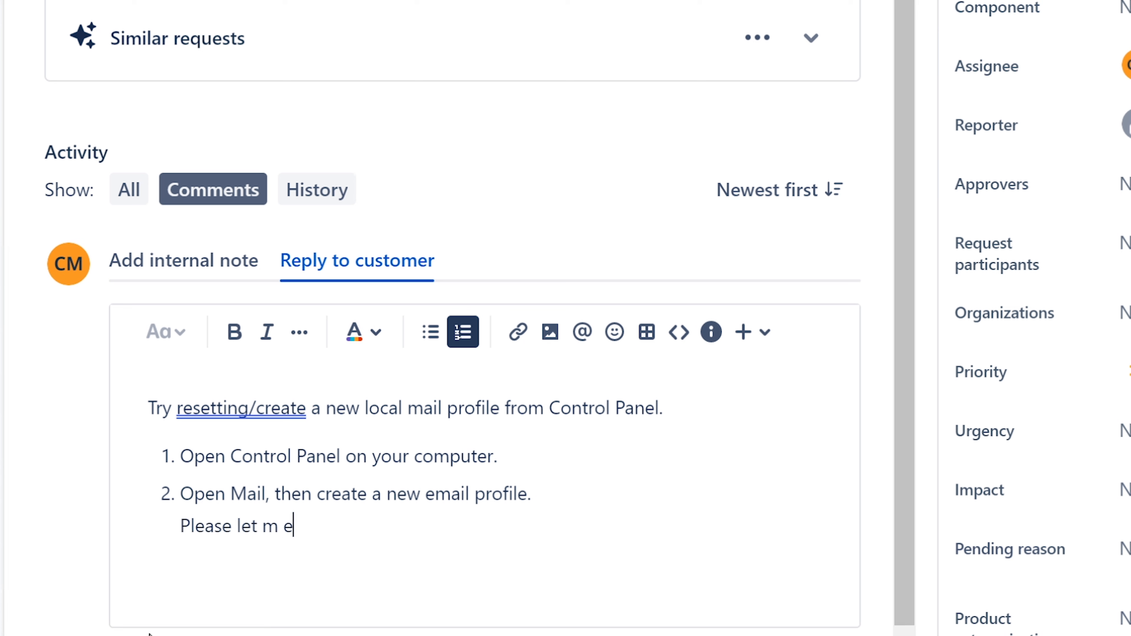
key("BackSpace")
key("BackSpace")
key("BackSpace")
key("BackSpace")
key("BackSpace")
key("BackSpace")
key("BackSpace")
type("e k")
key("BackSpace")
key("BackSpace")
key("BackSpace")
type("me know if that ow")
key("BackSpace")
key("BackSpace")
type("worked.")
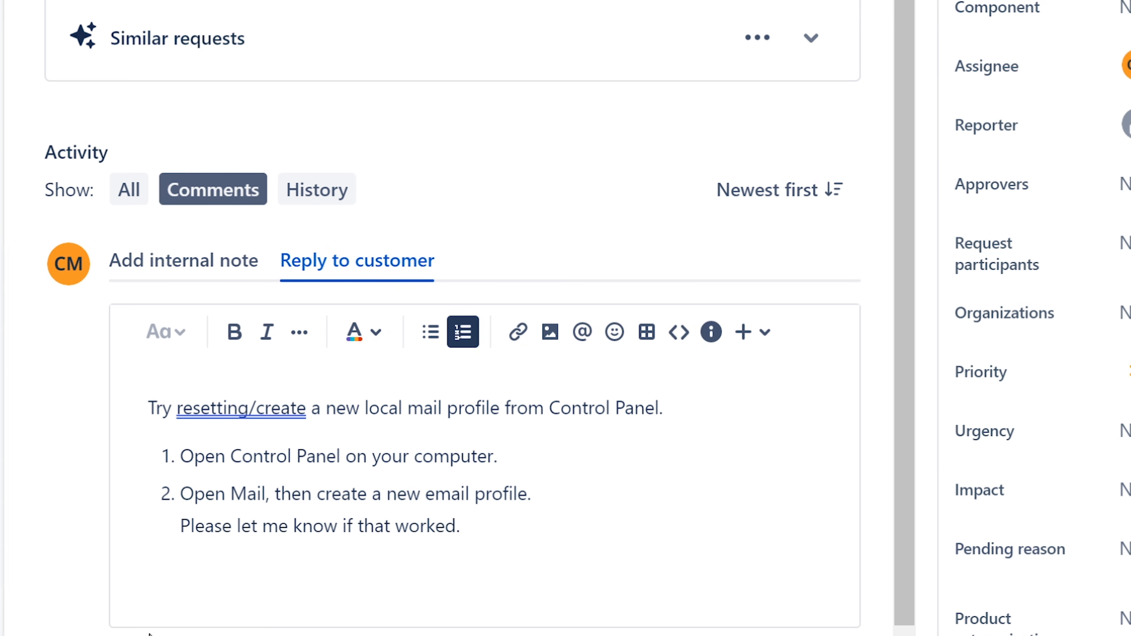
key("ctrl+Return")
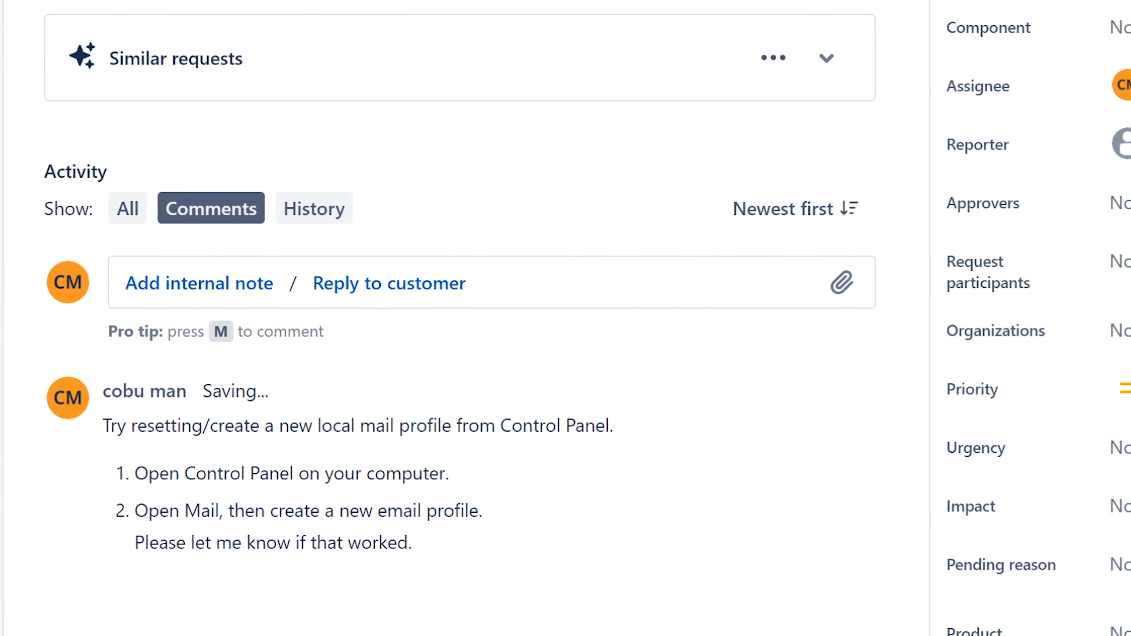